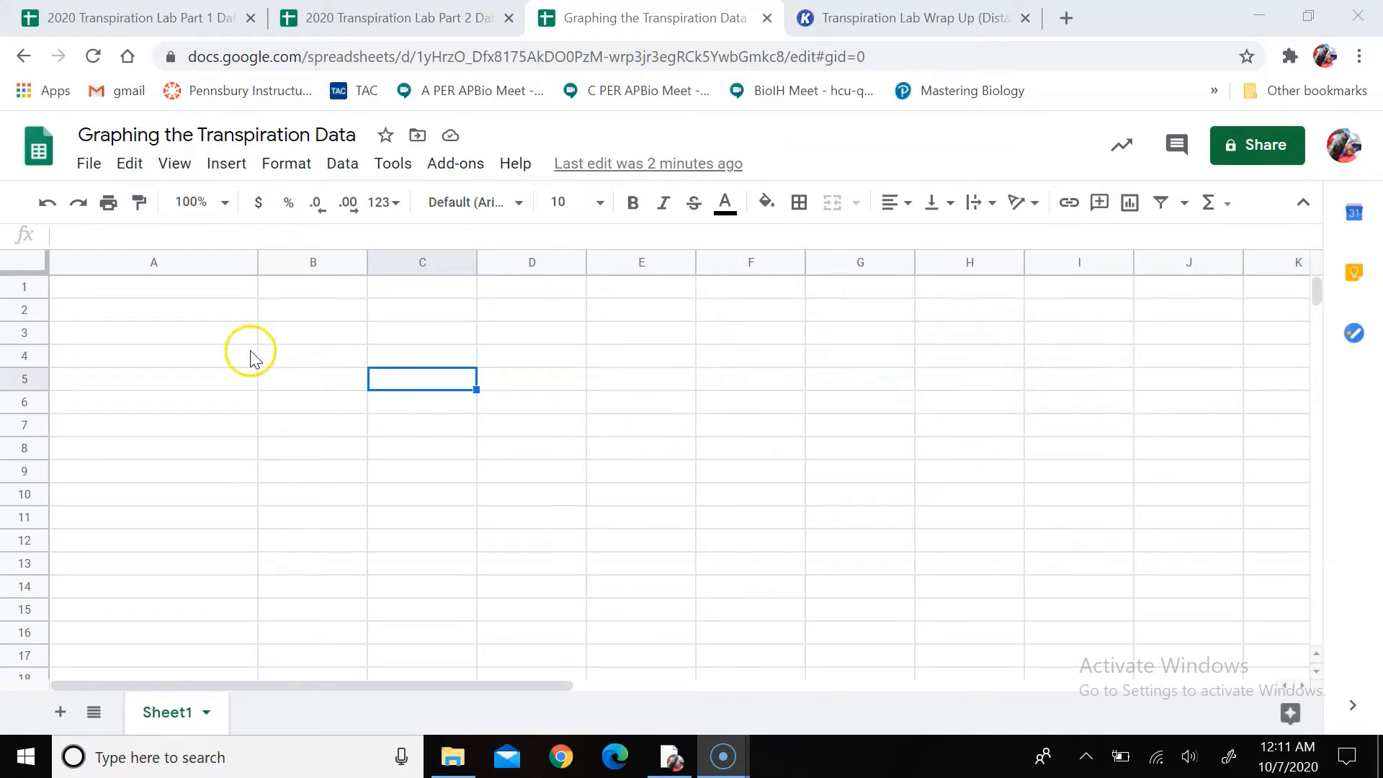
Copy the time values 0 to 30 (B5:L5) from the A PERIOD sheet of the Part 1 transpiration data
click(222, 330)
click(332, 341)
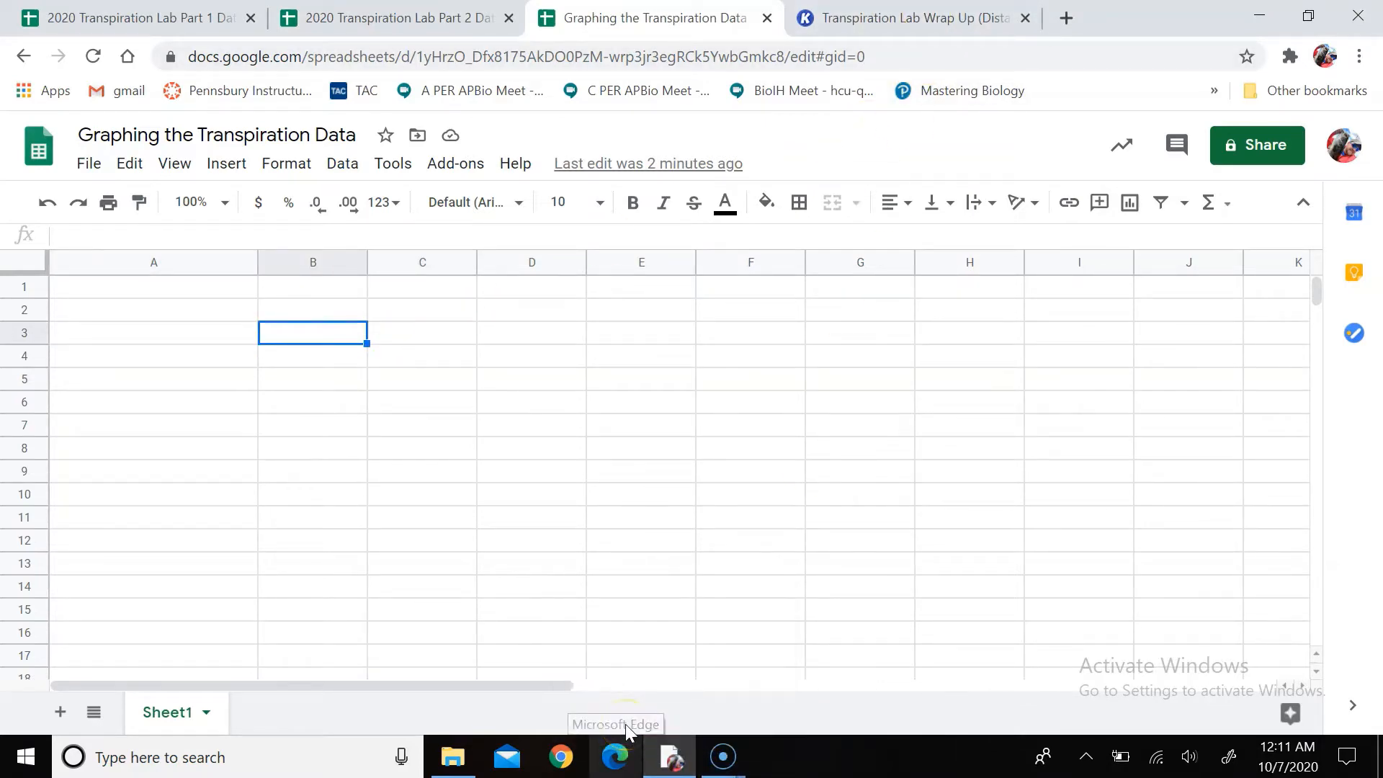
click(203, 23)
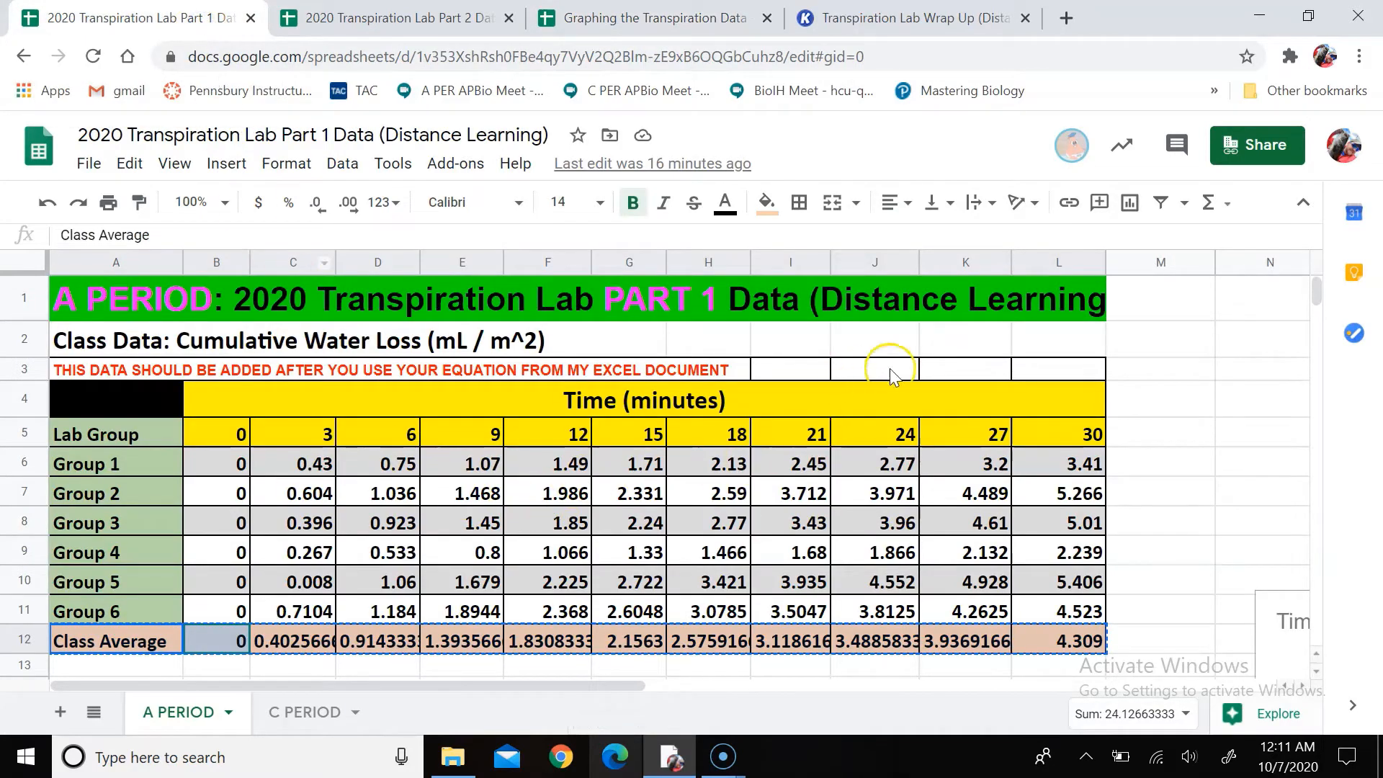
key(alt+p)
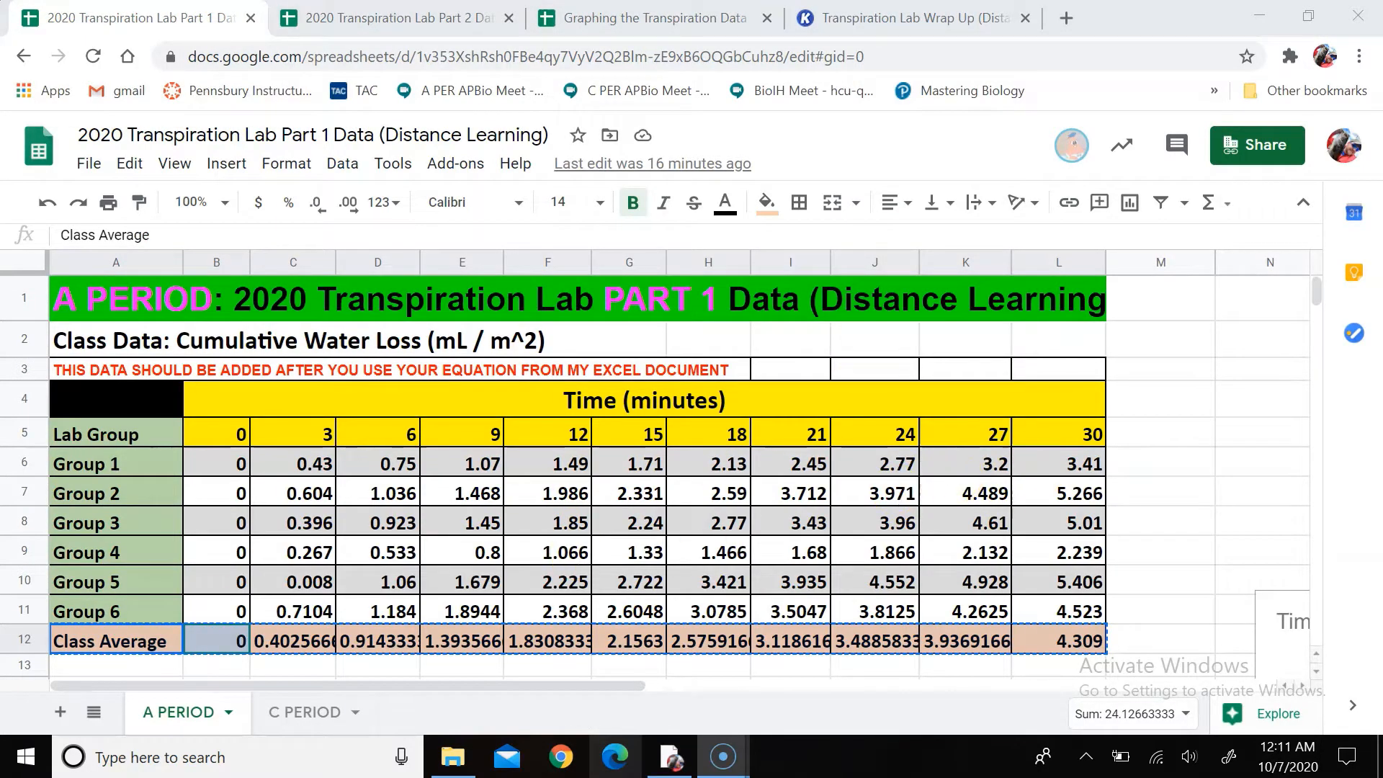
click(203, 617)
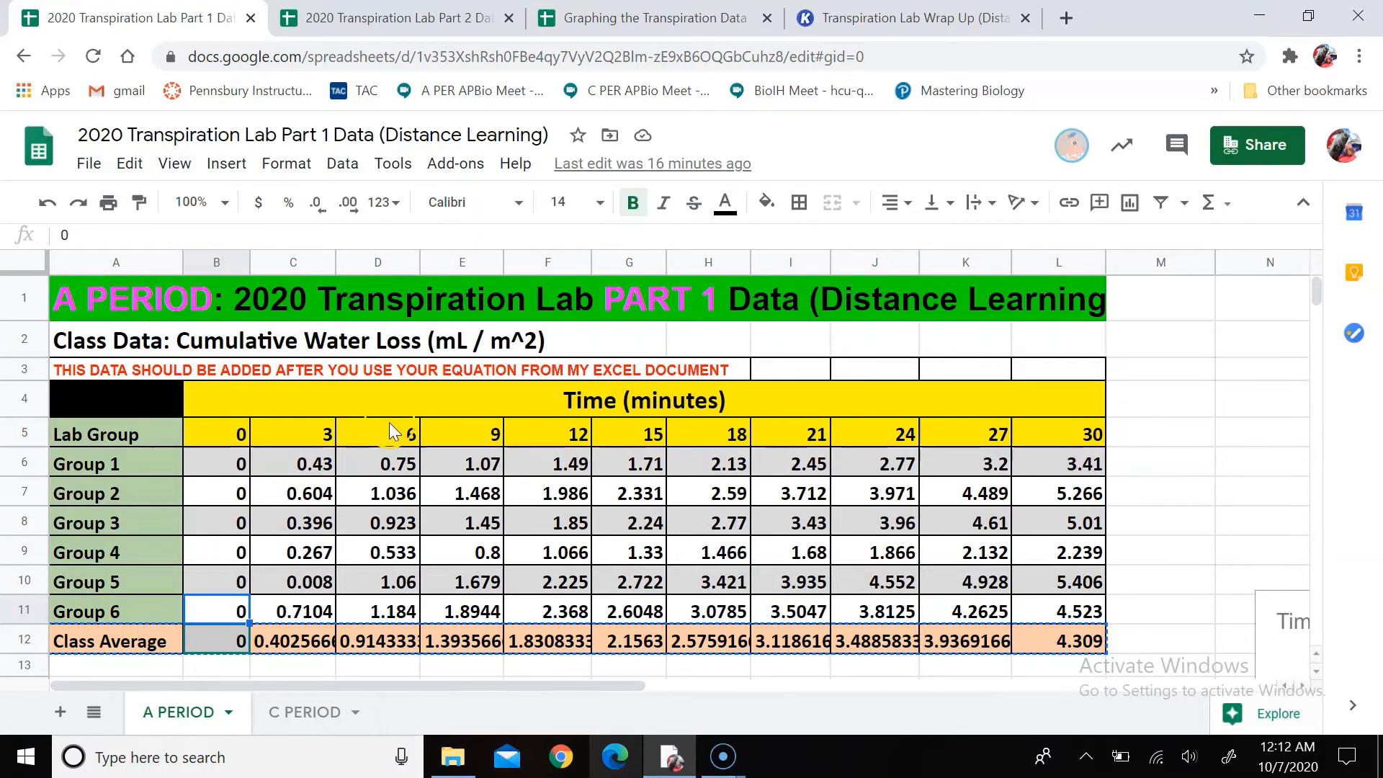
drag(216, 433, 1055, 435)
right_click(1056, 435)
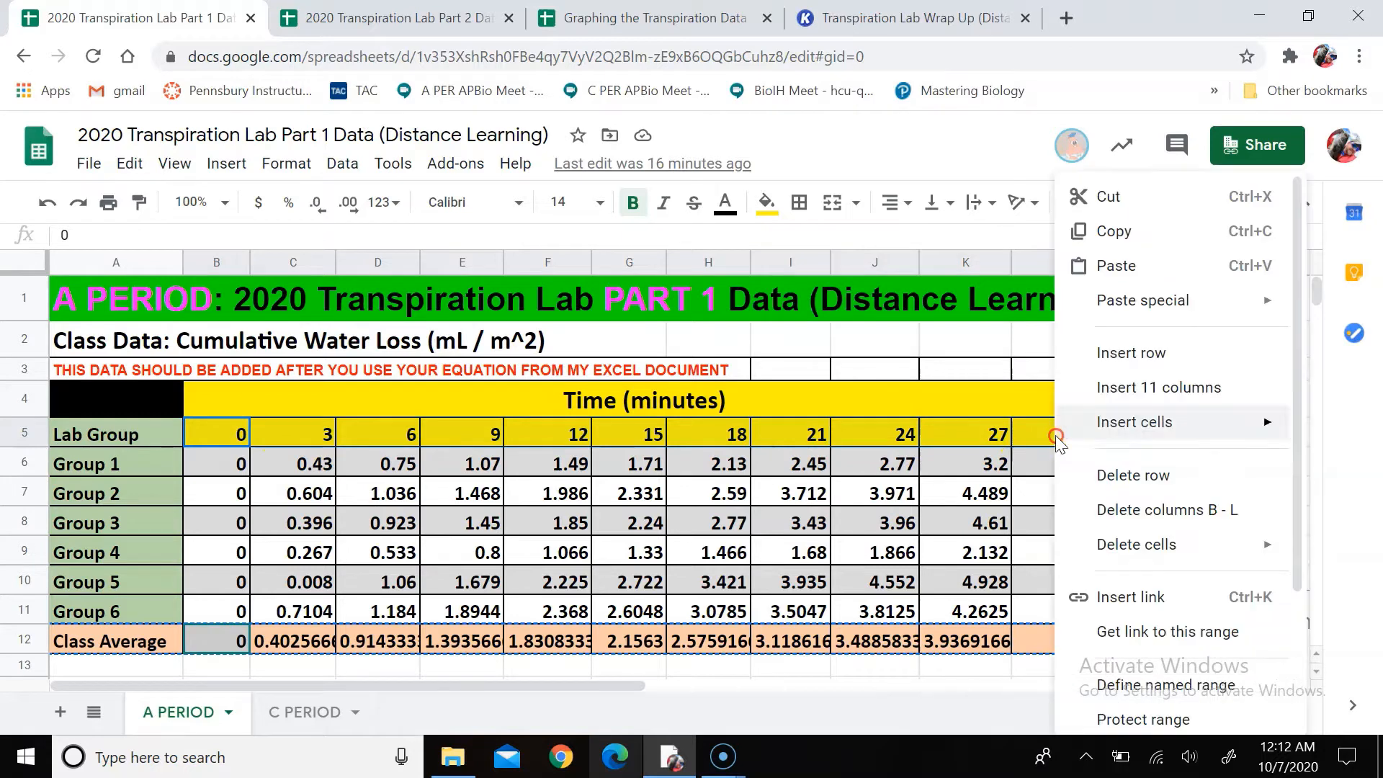
click(1122, 230)
Paste the time values as values only from B3 in the Graphing the Transpiration Data spreadsheet and label A3 "Time (minutes)"
click(677, 17)
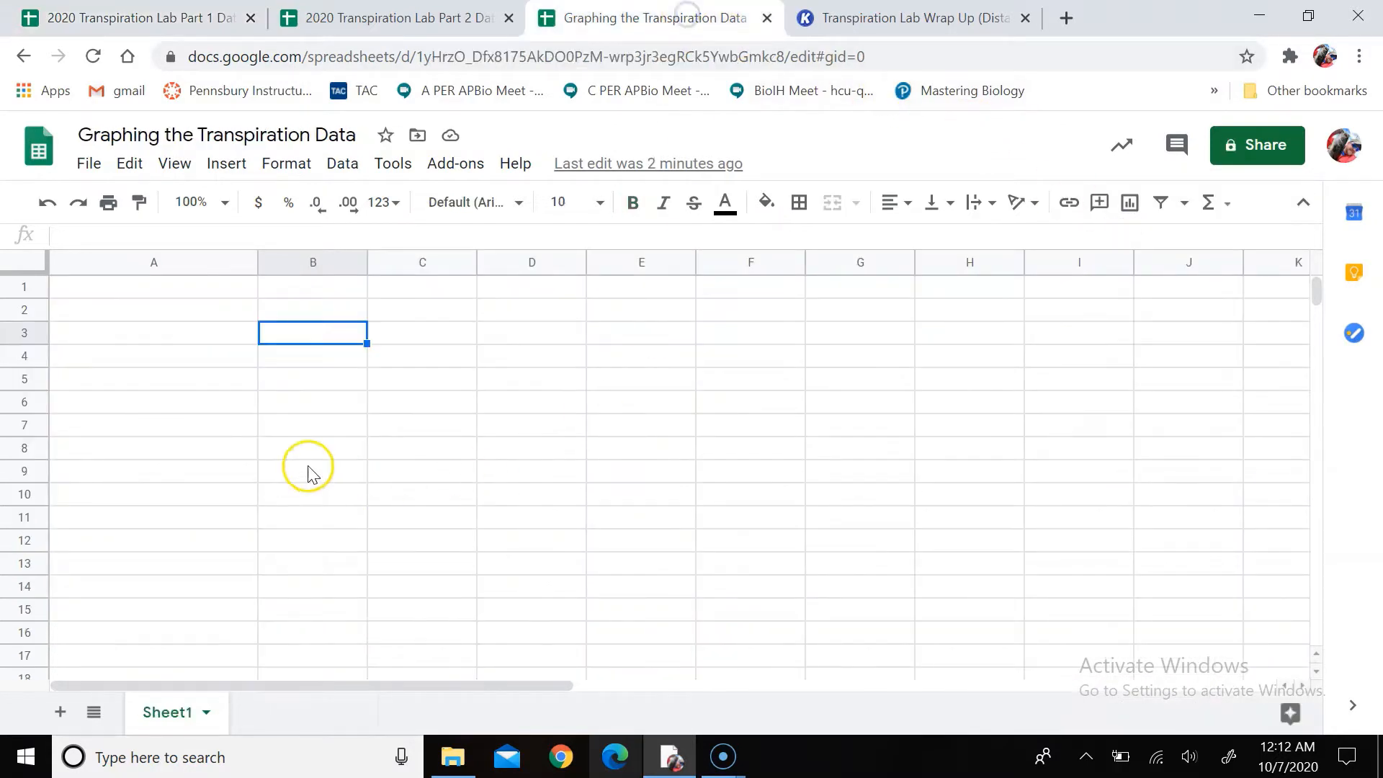
right_click(287, 336)
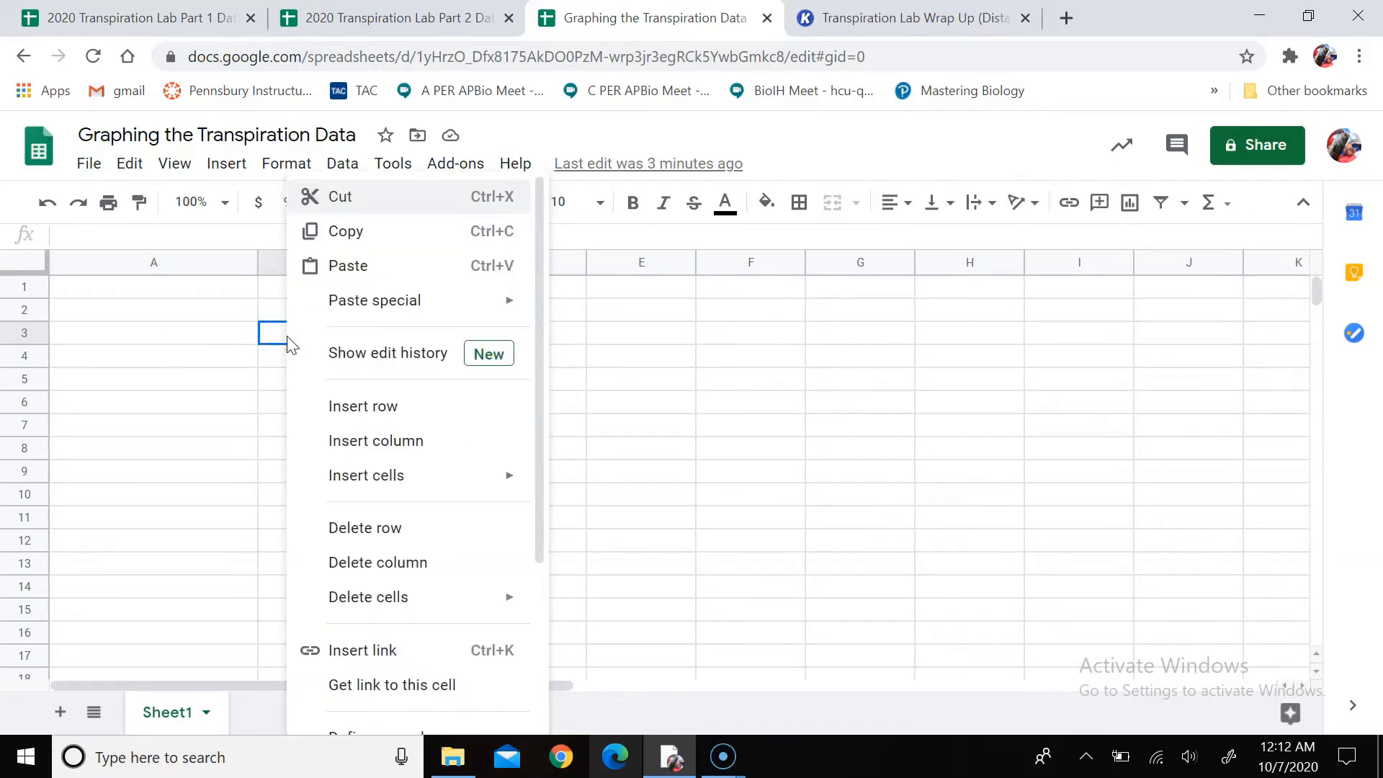
mouse_move(333, 303)
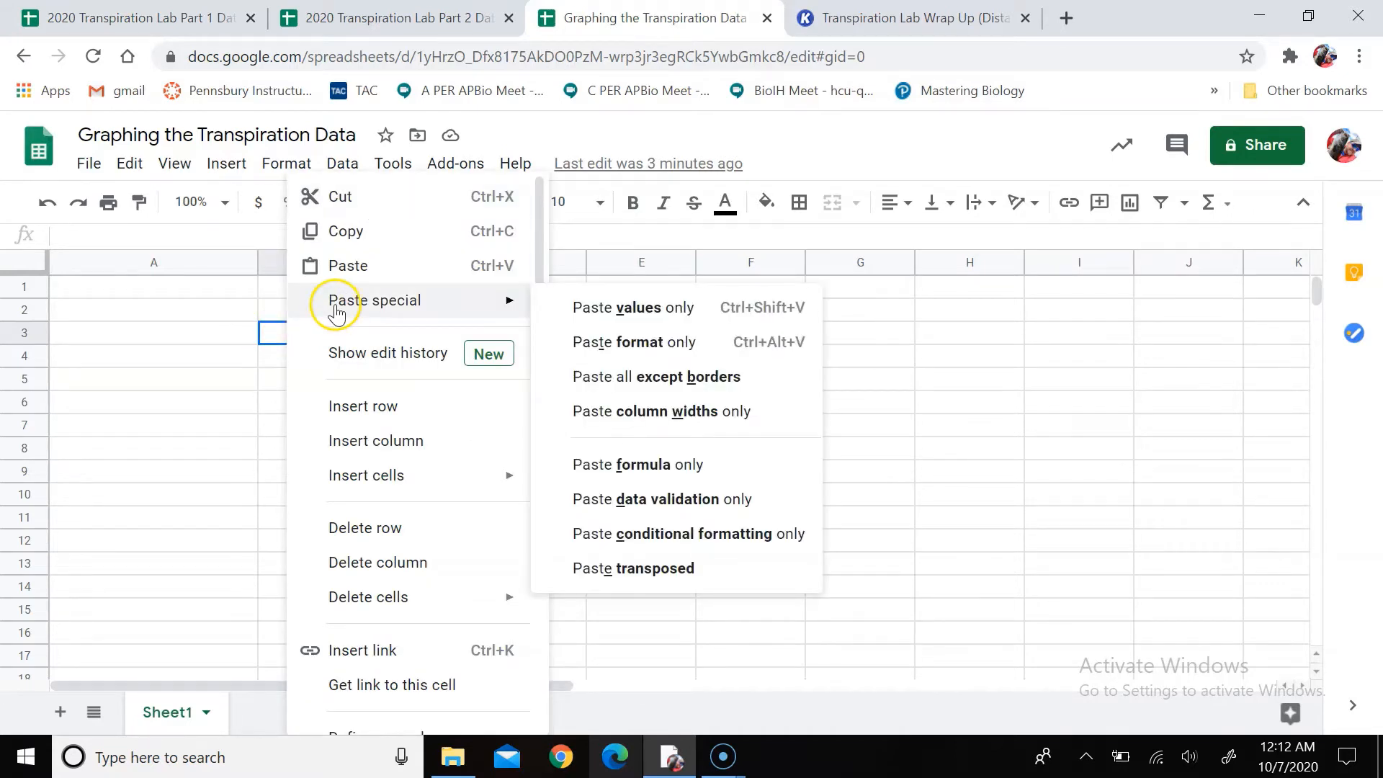
click(623, 310)
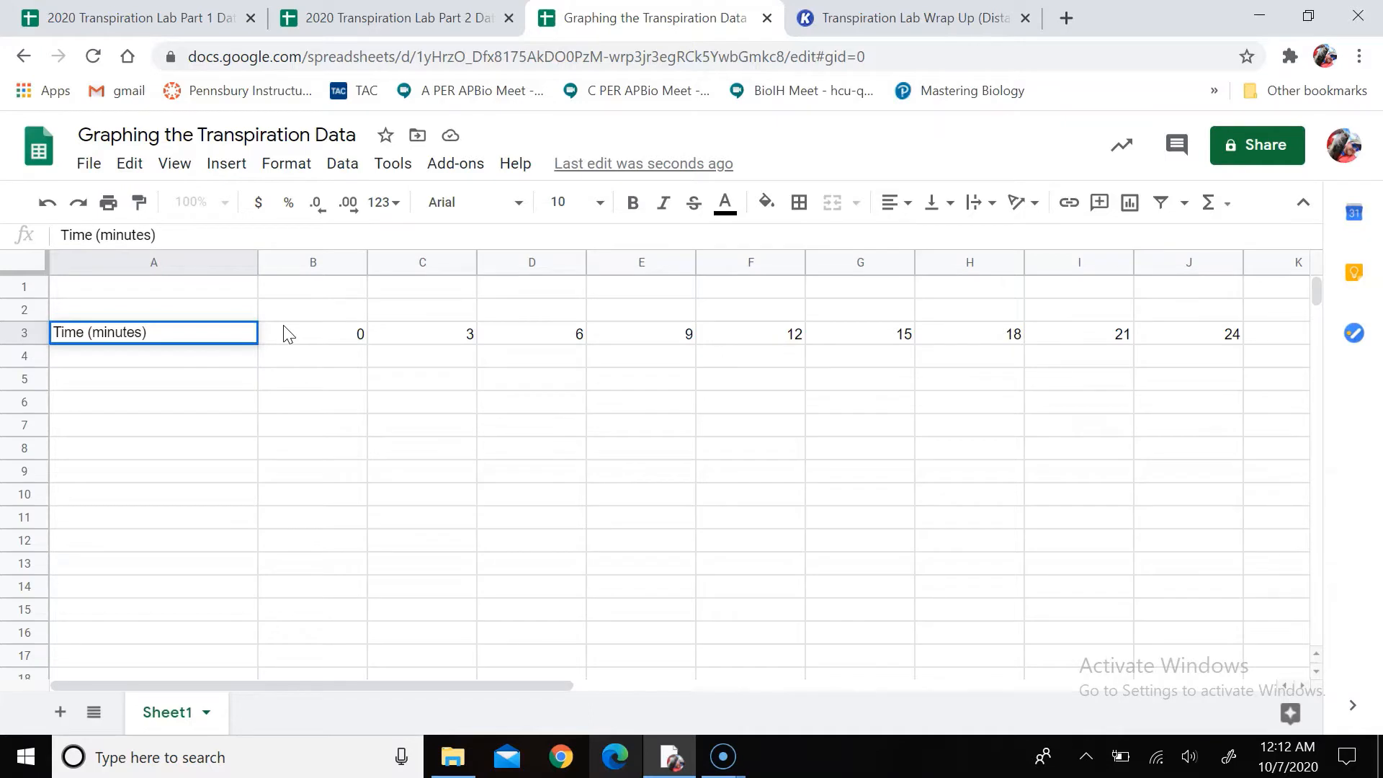
click(285, 350)
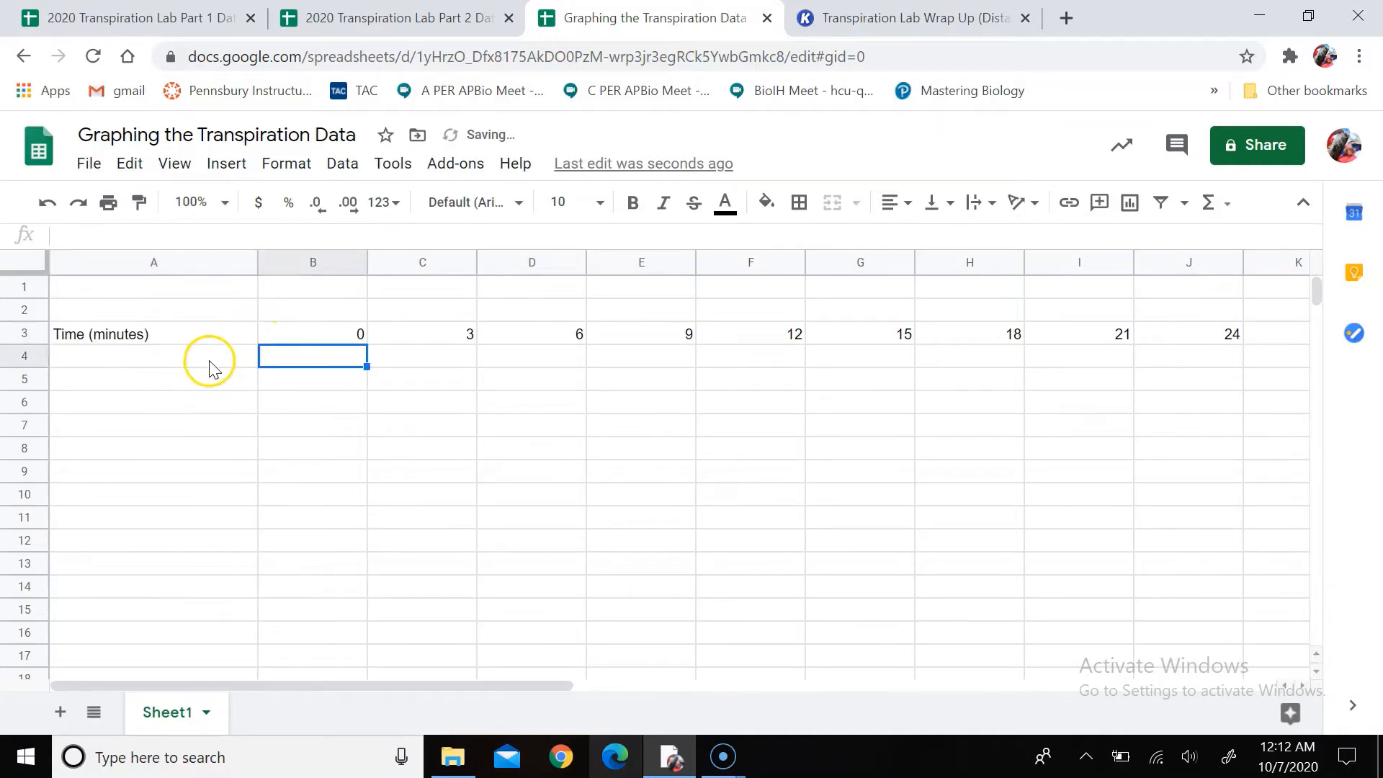
Copy the Class Average row, including its label (A12:L12), from the A PERIOD sheet of the Part 1 data
click(210, 362)
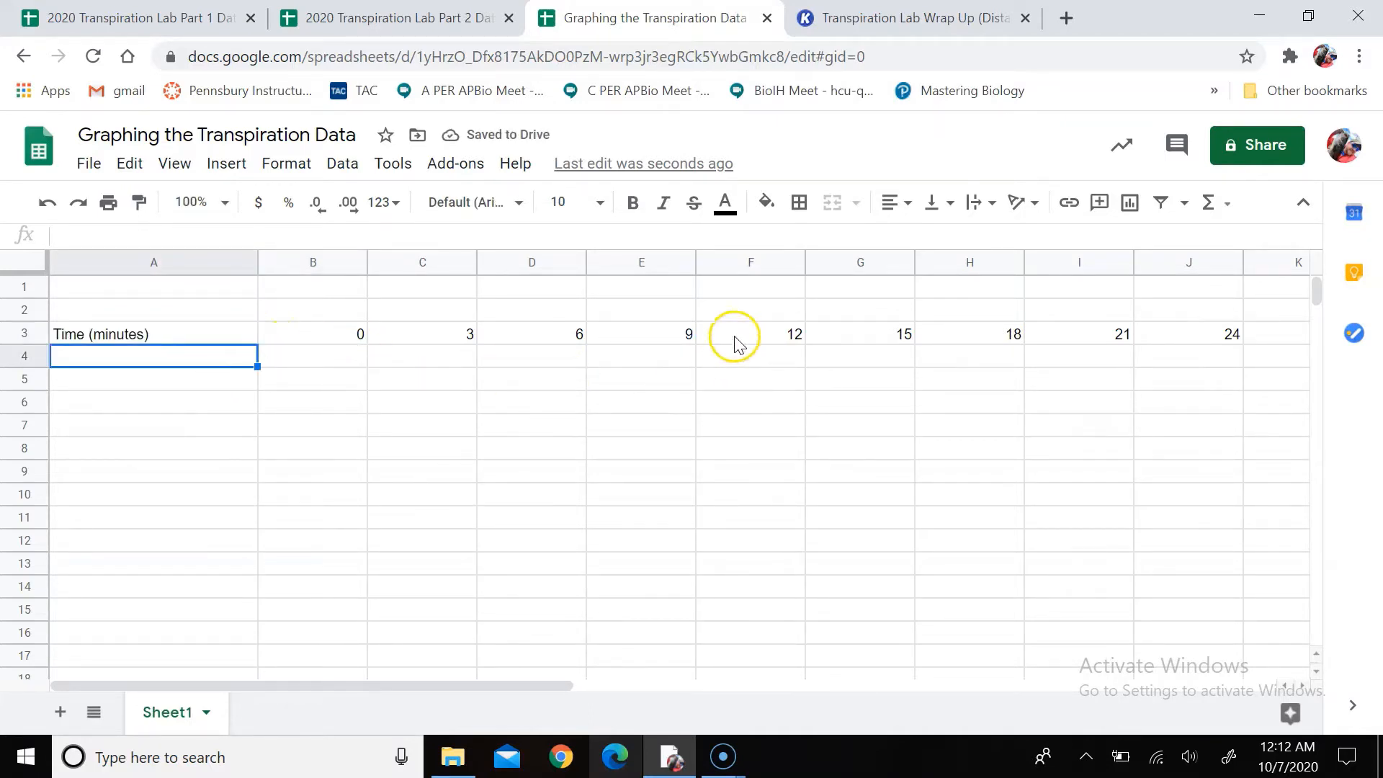
click(176, 18)
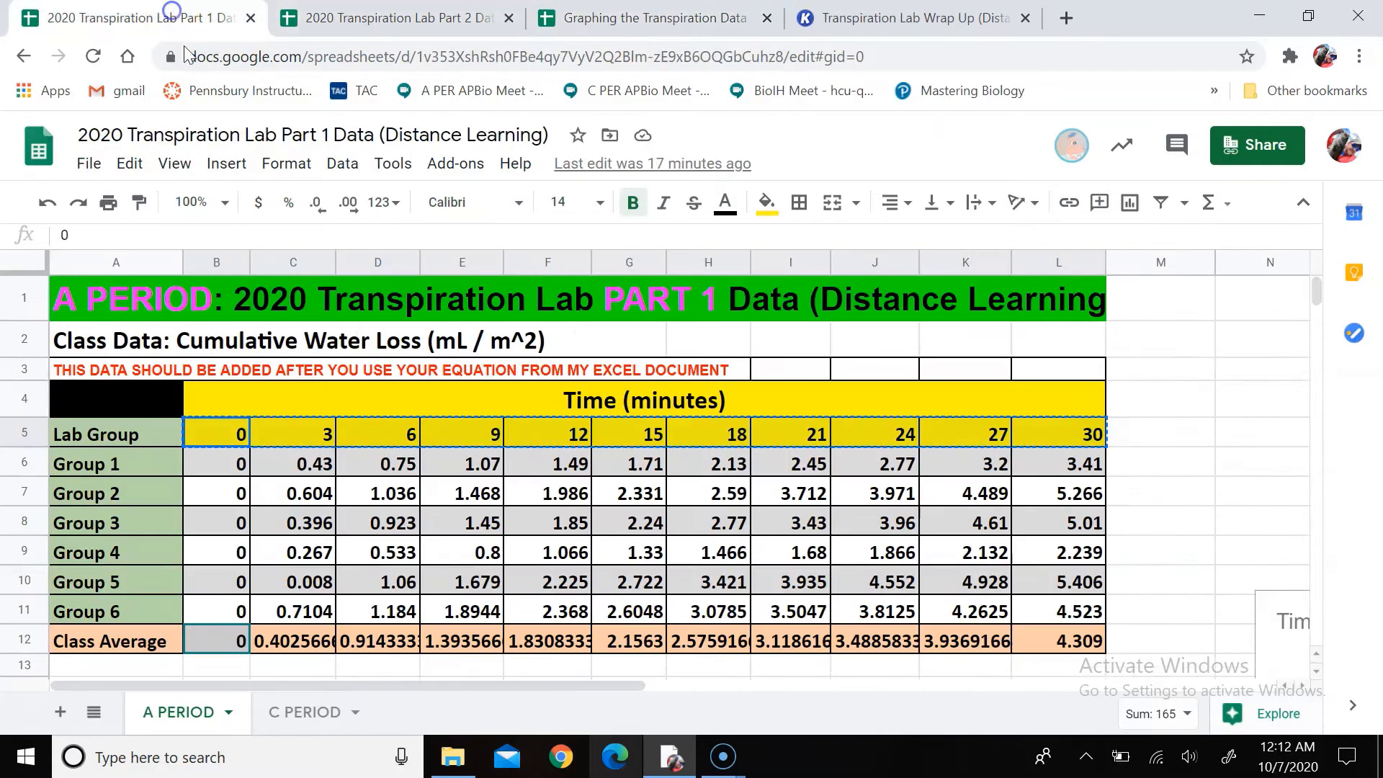
scroll(291, 434, down, 1)
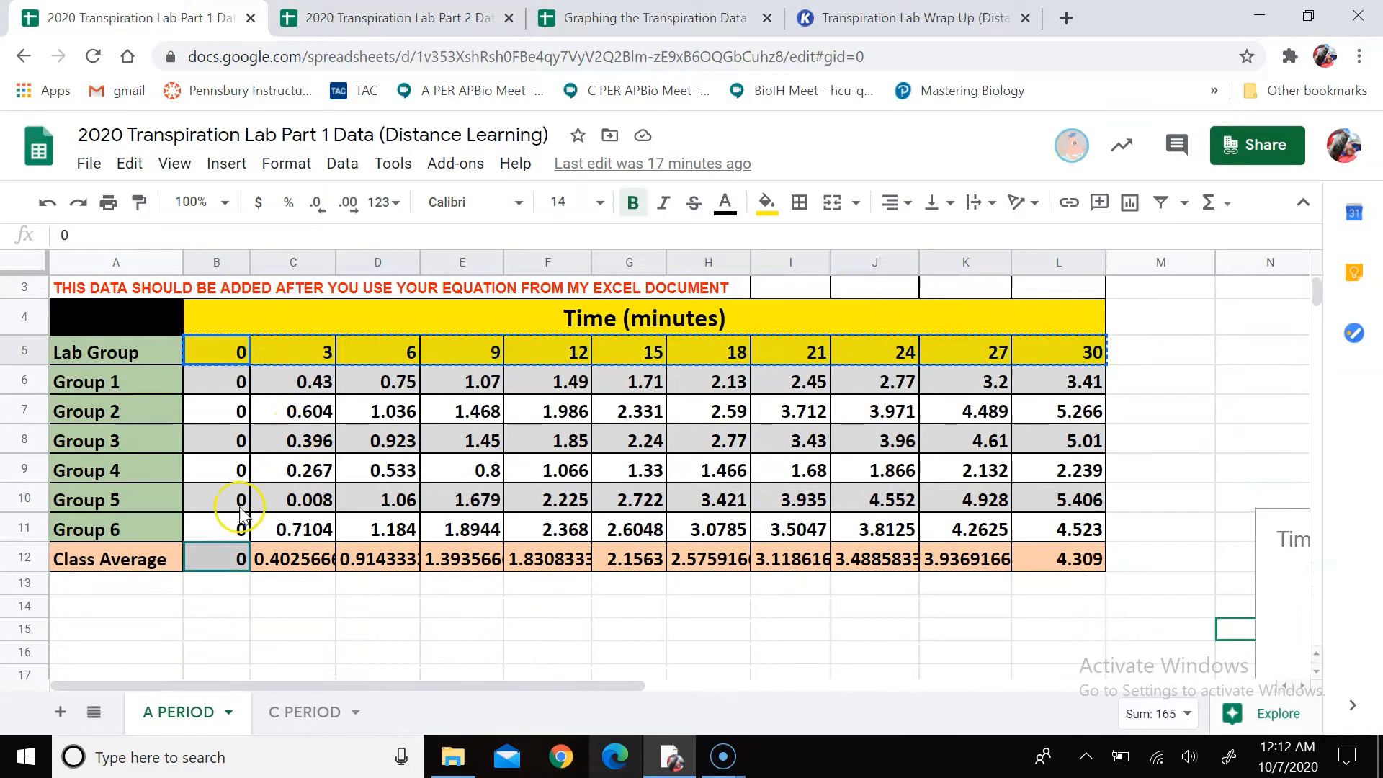
click(143, 562)
drag(143, 562, 1044, 572)
right_click(1042, 573)
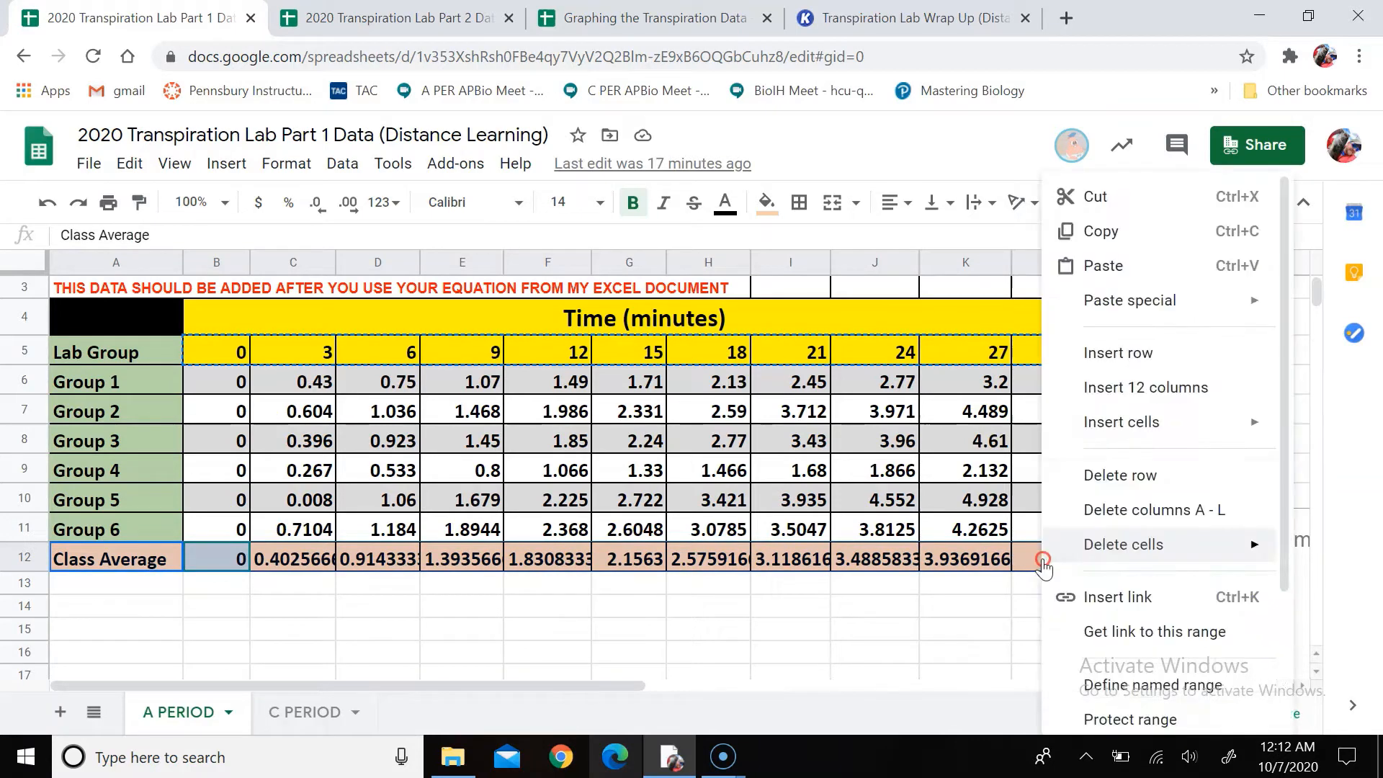
click(1095, 229)
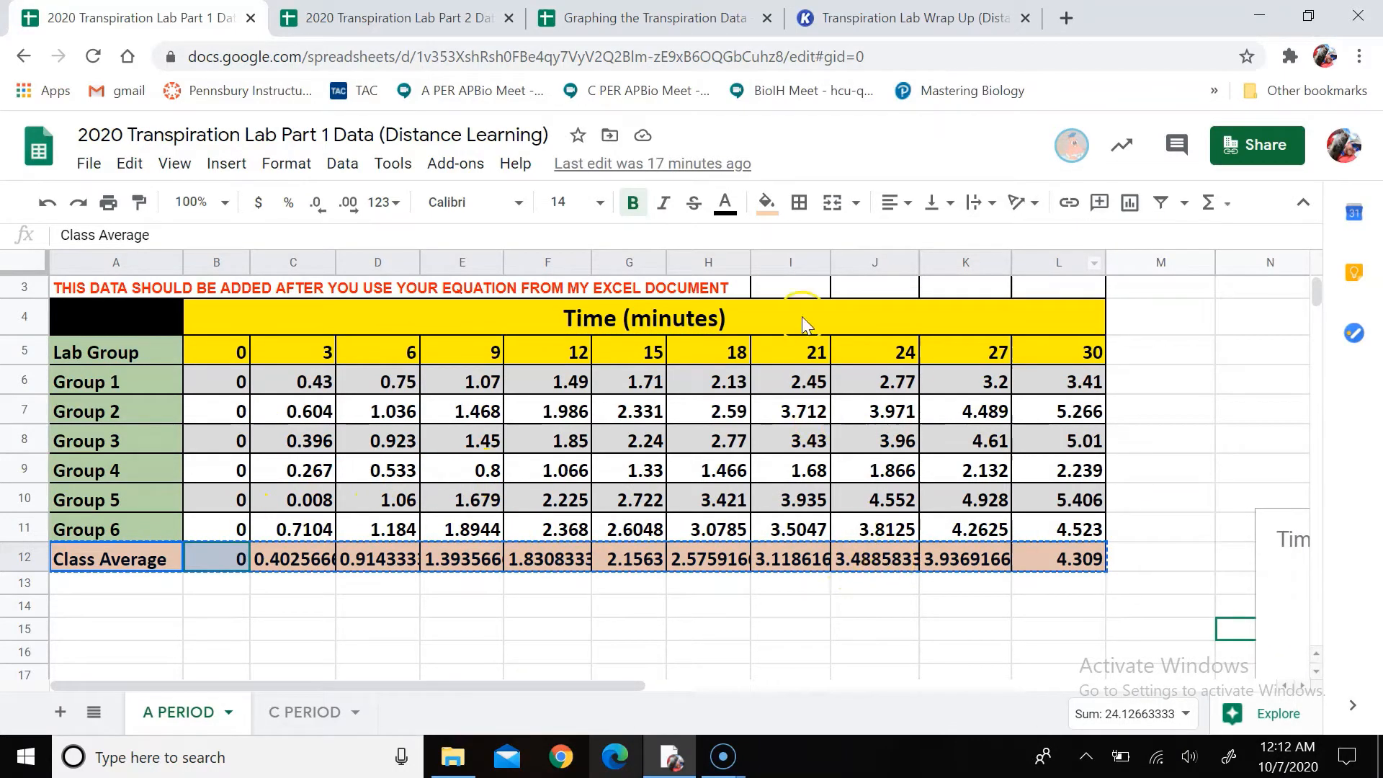
Paste the copied Class Average row as values only from A4 in the Graphing the Transpiration Data spreadsheet
click(690, 21)
right_click(207, 360)
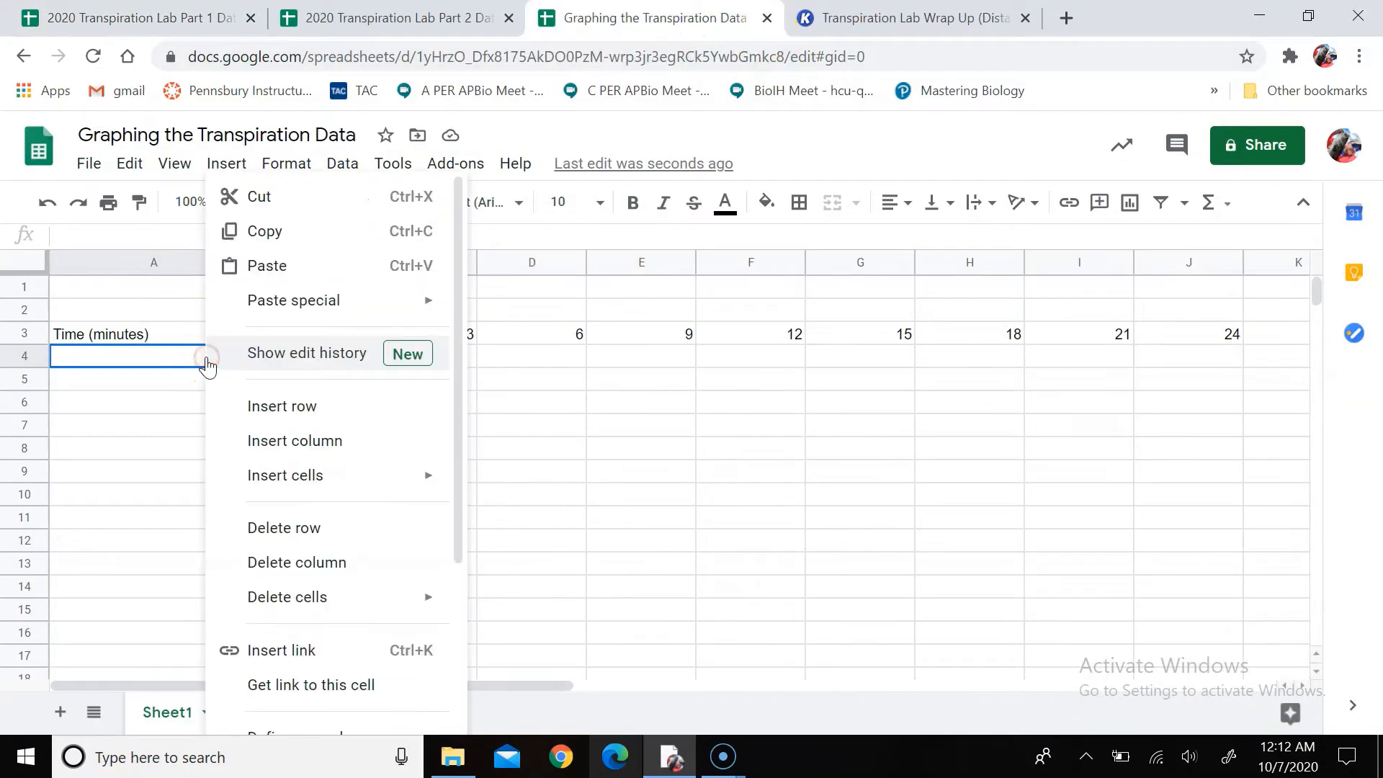
click(294, 299)
click(533, 316)
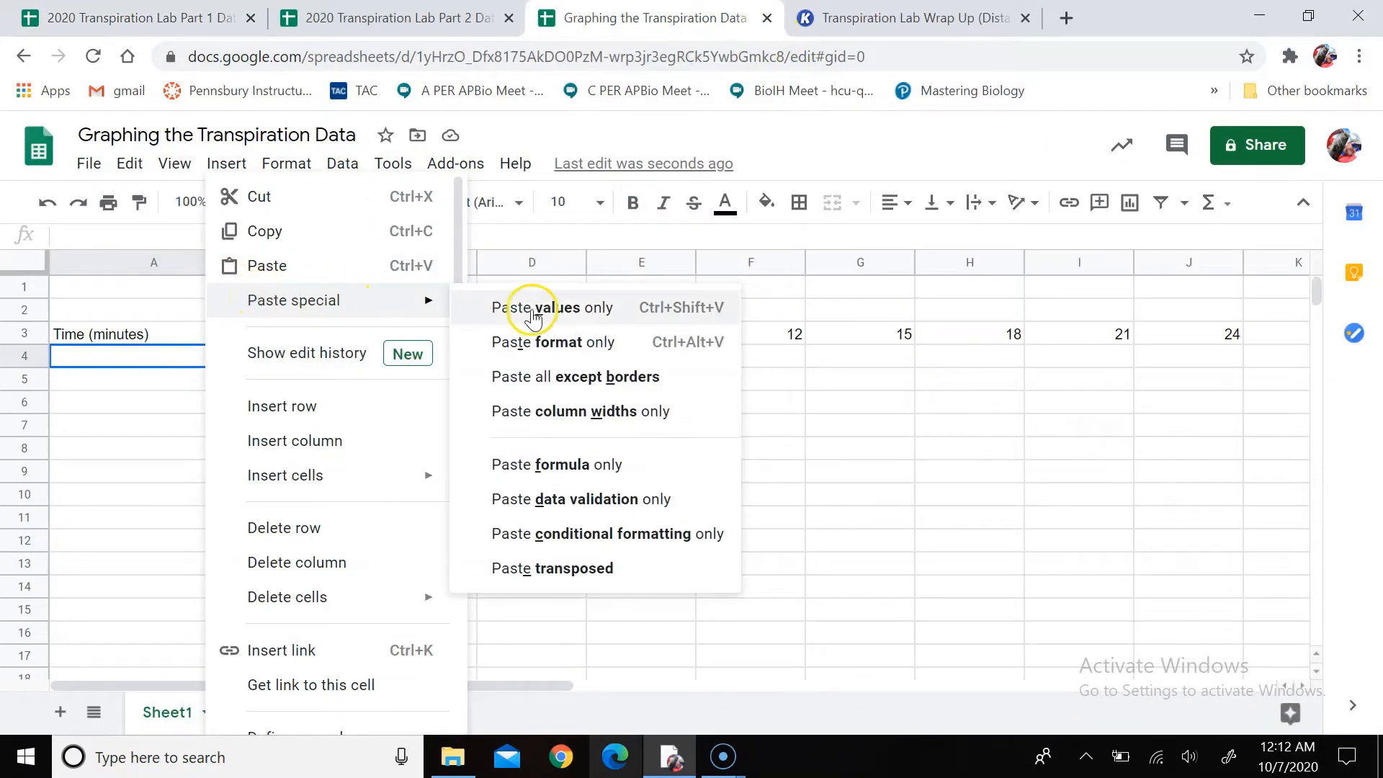
Change the label in A4 to "Class Average: Room Condition"
click(219, 353)
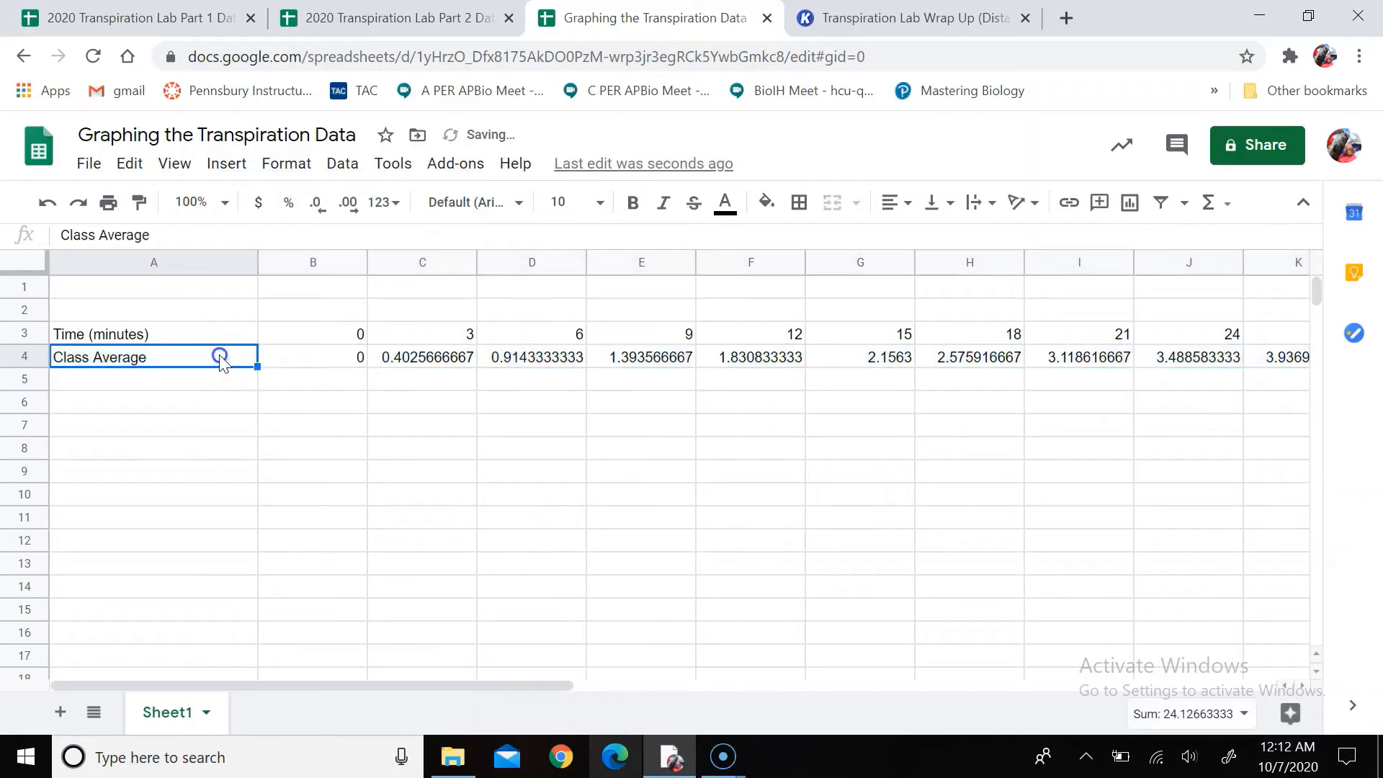
double_click(185, 352)
drag(185, 352, 44, 360)
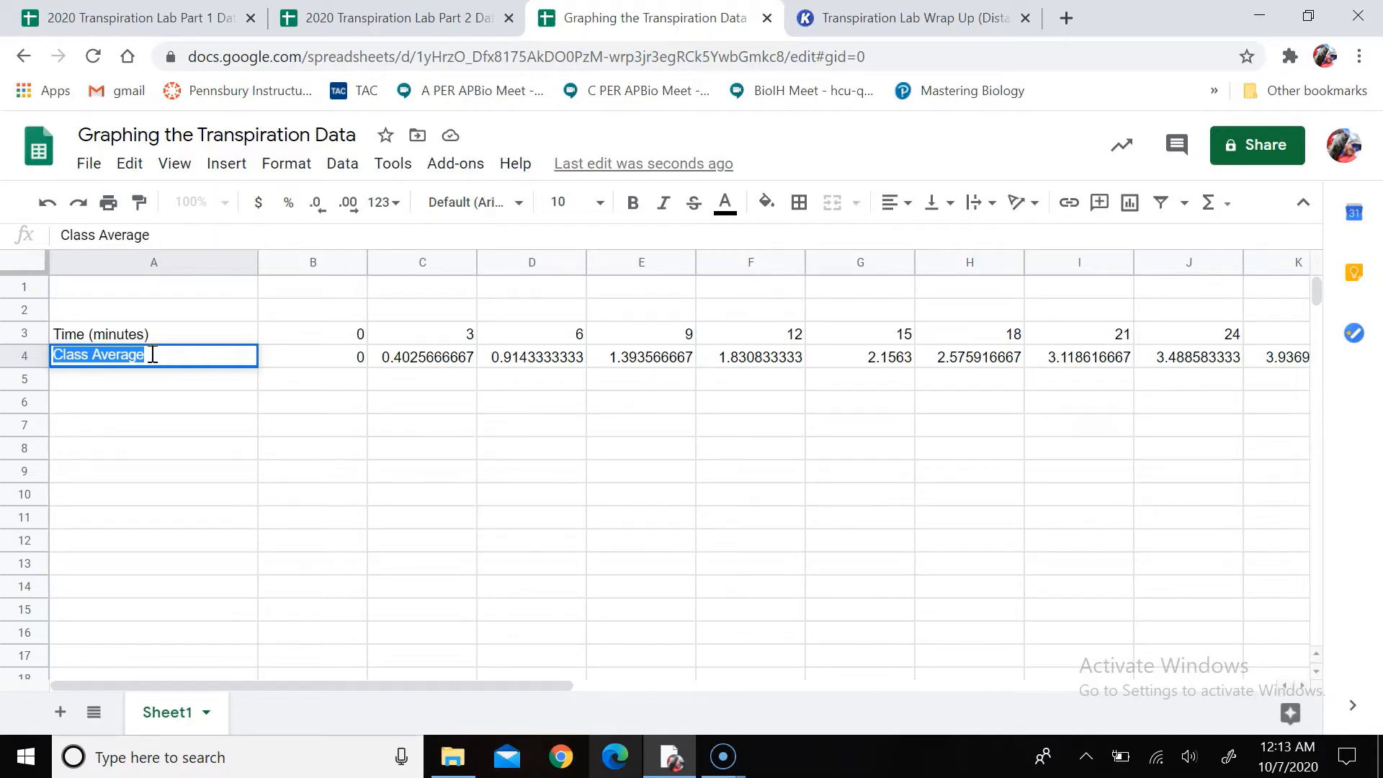
click(152, 354)
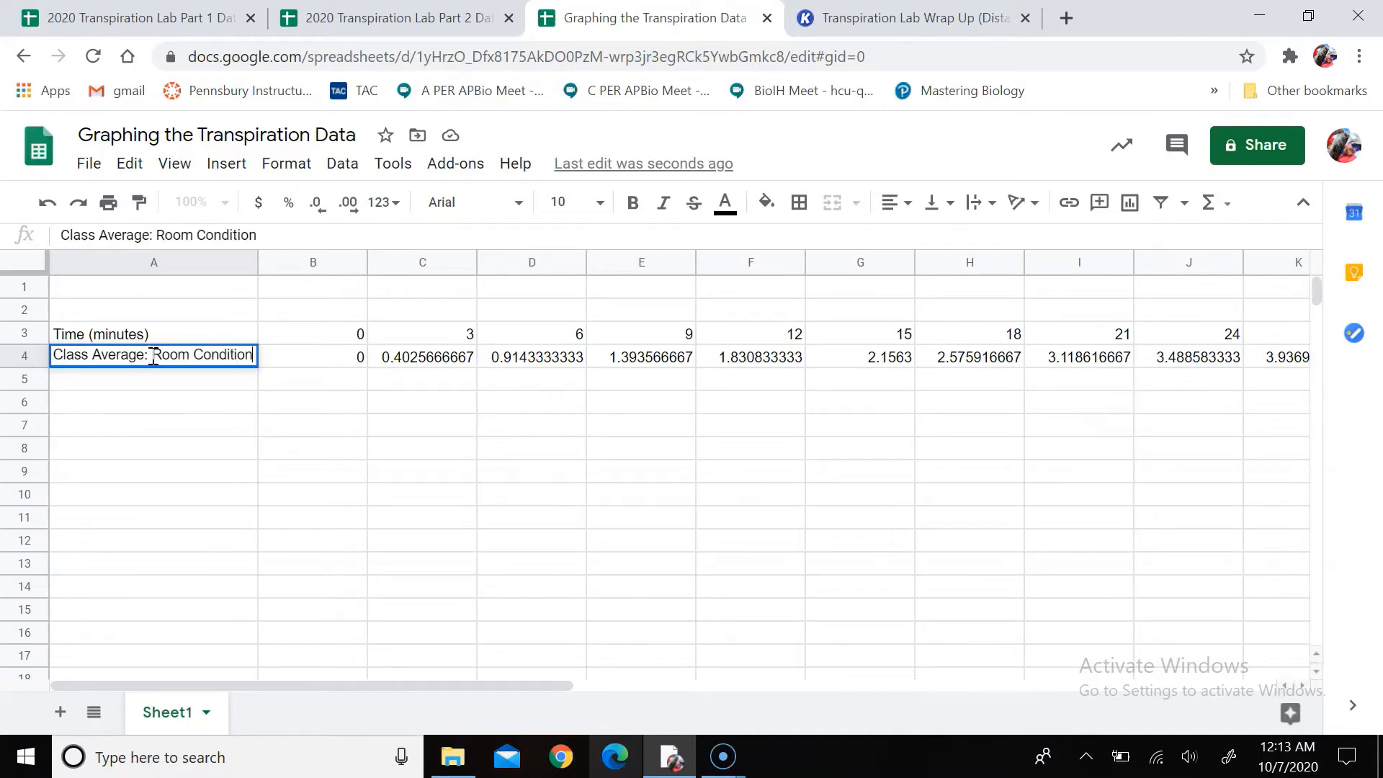
click(176, 410)
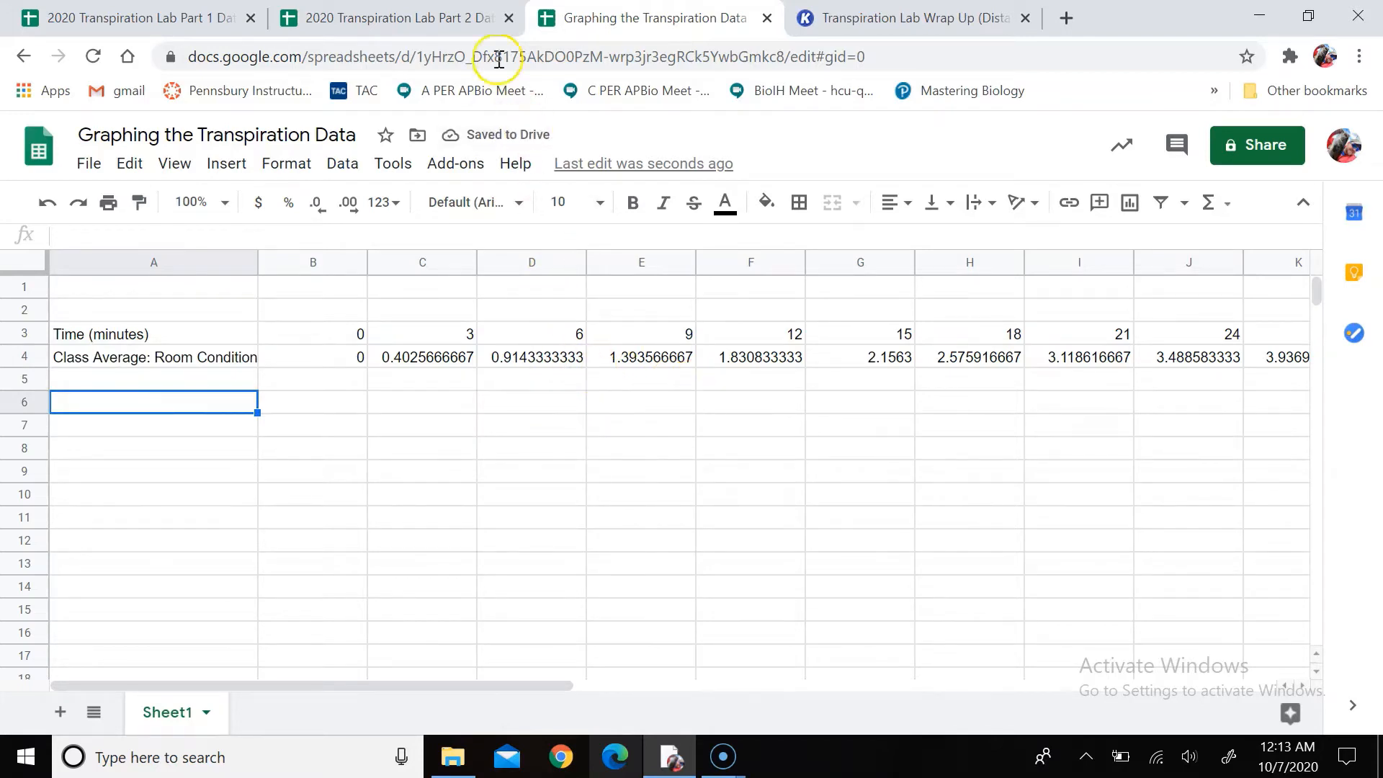
Copy the "Class Average: Light" row (A8:L8) from the A PERIOD sheet of the Part 2 transpiration data
click(447, 14)
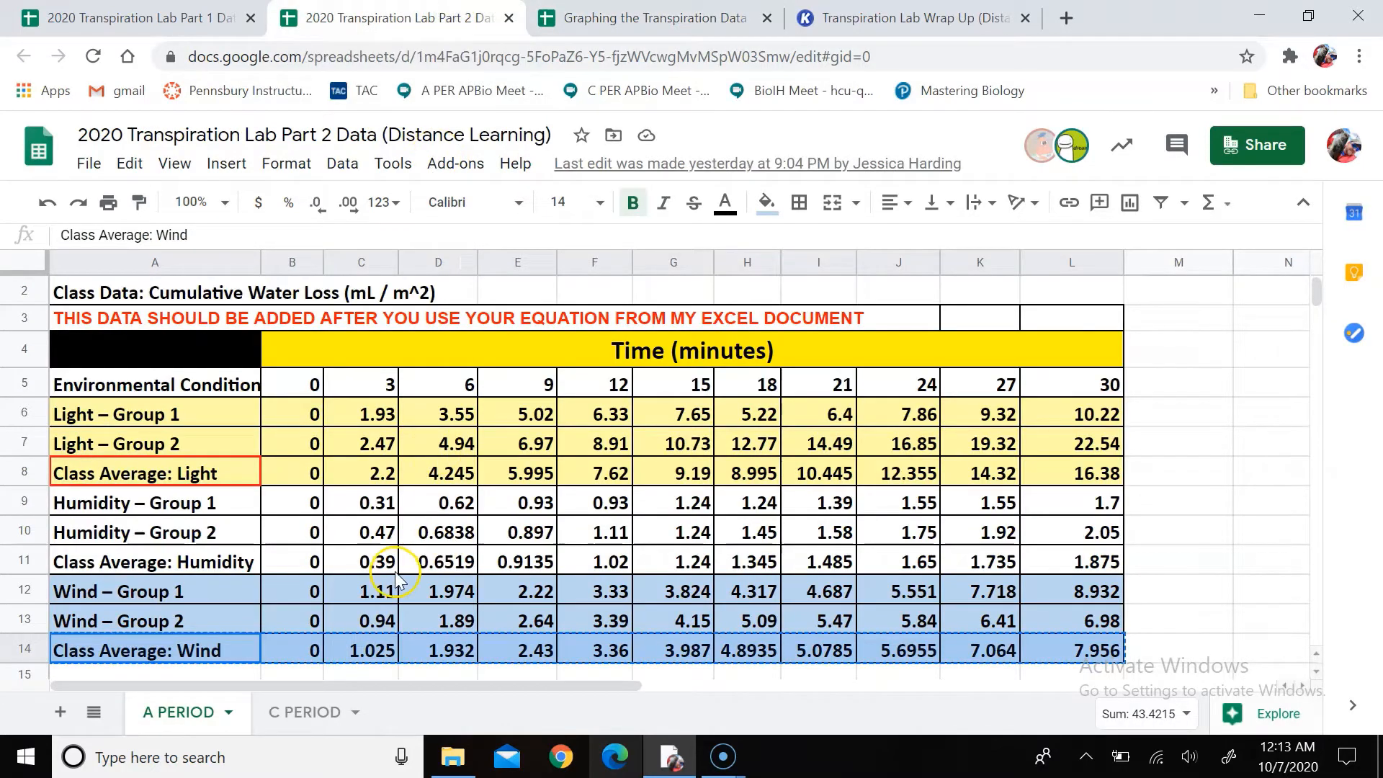
scroll(472, 382, up, 1)
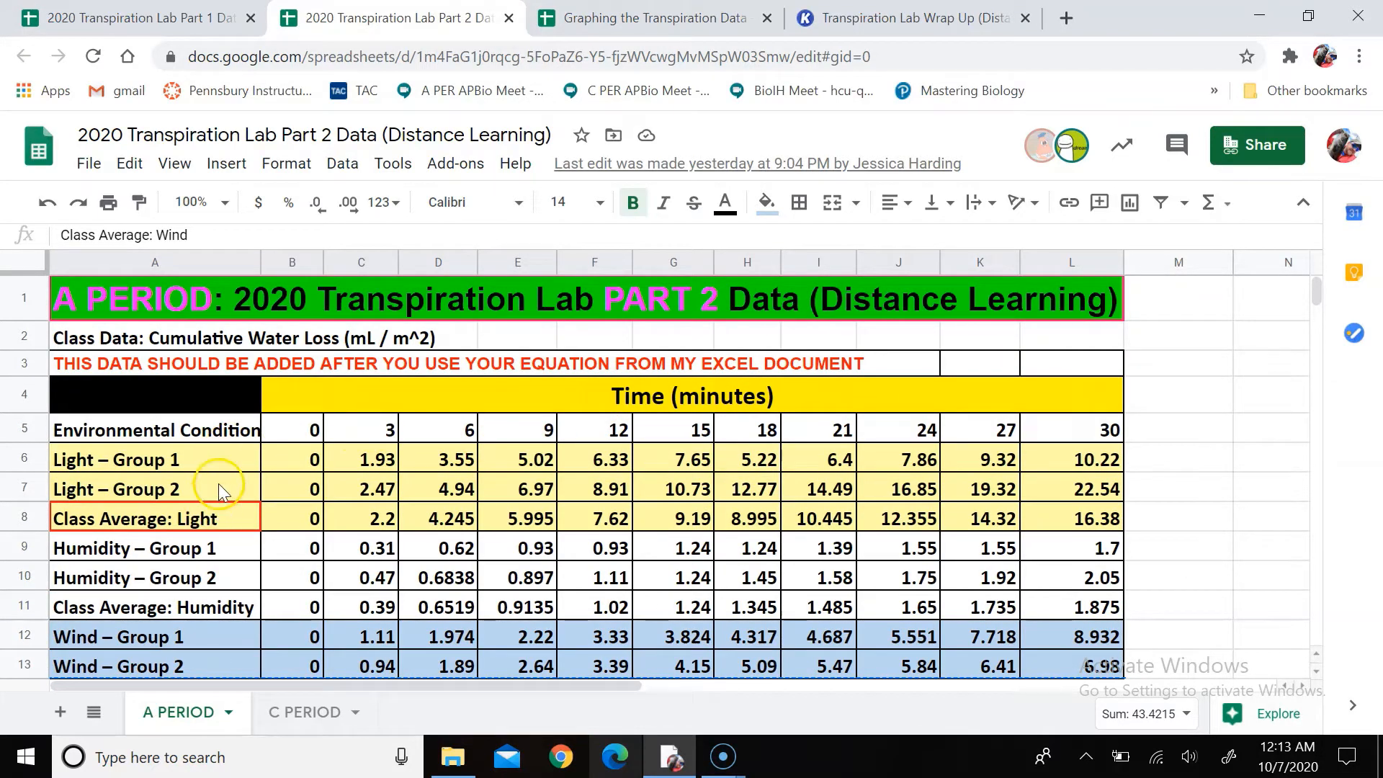
click(214, 519)
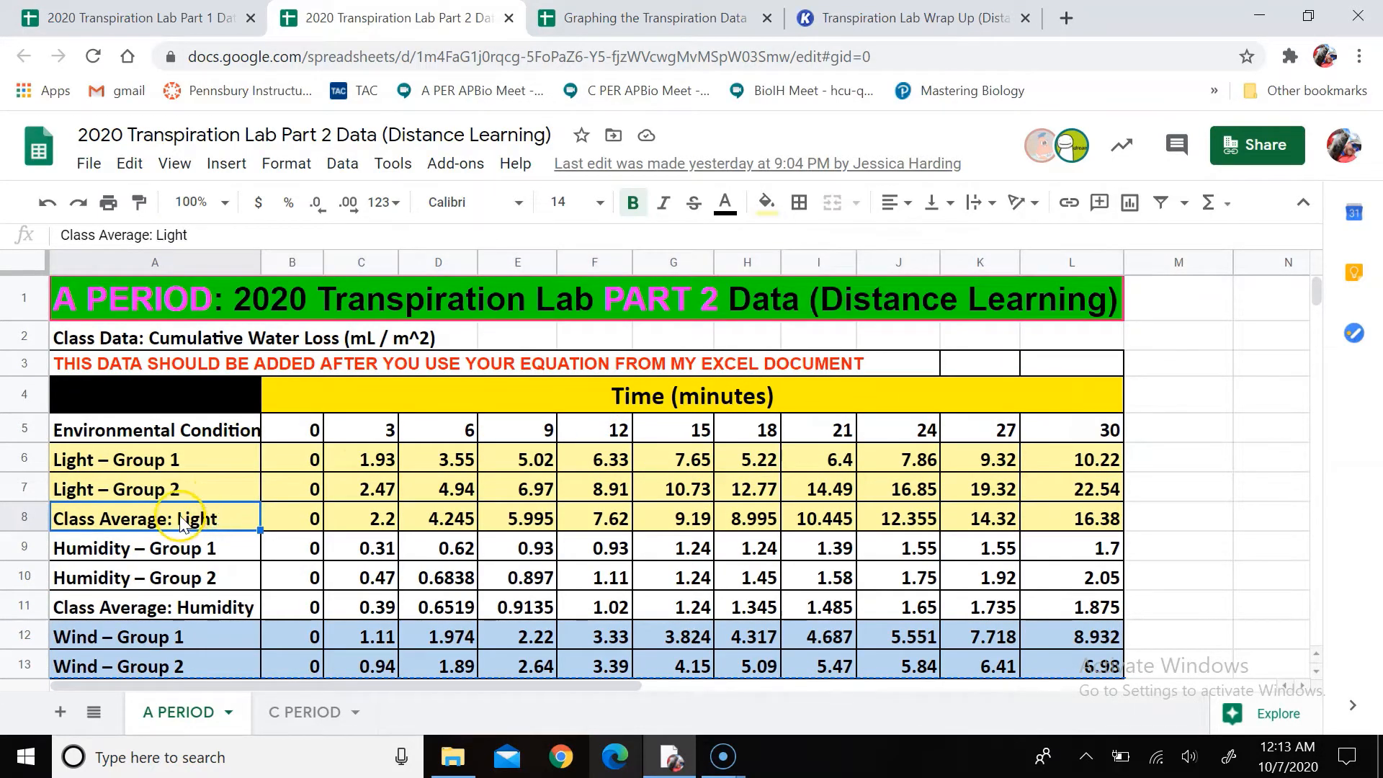
drag(183, 520, 1057, 519)
right_click(1057, 519)
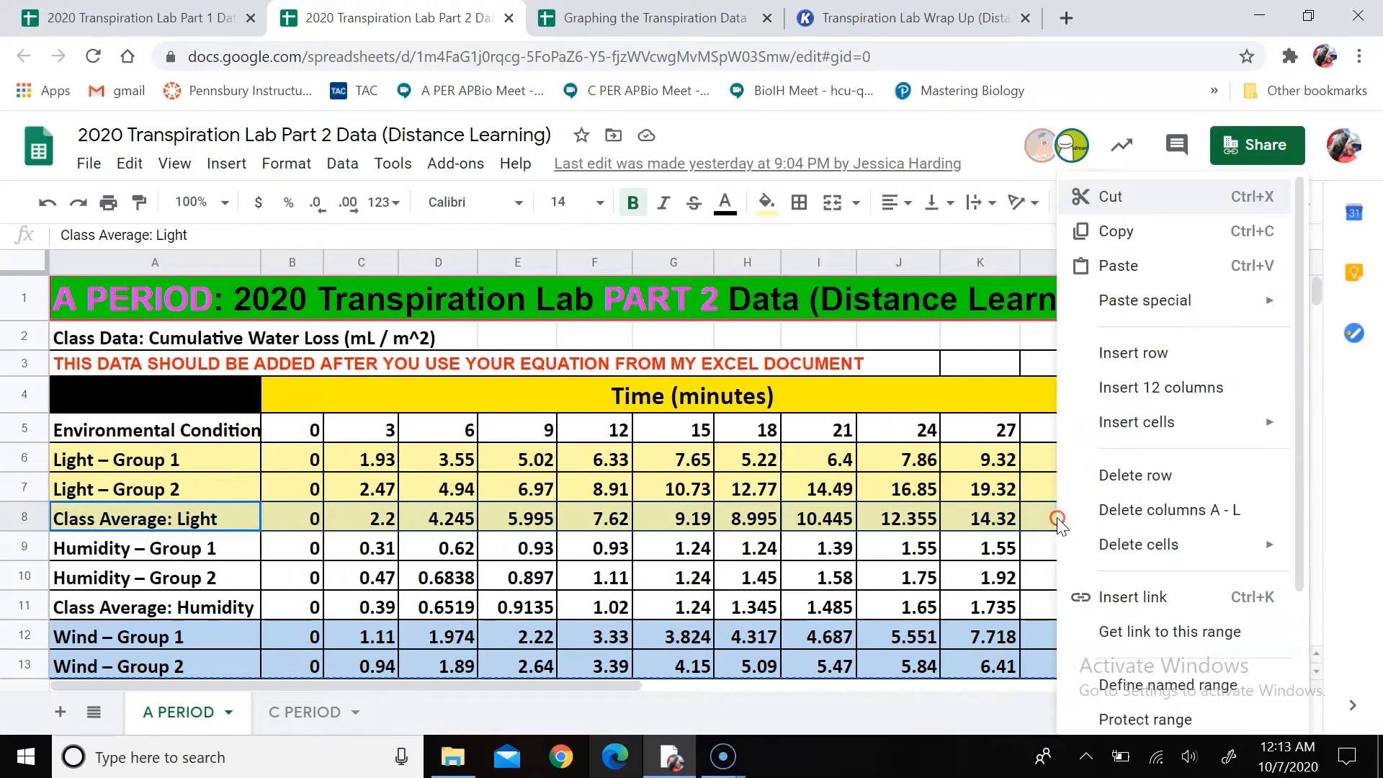
click(1121, 231)
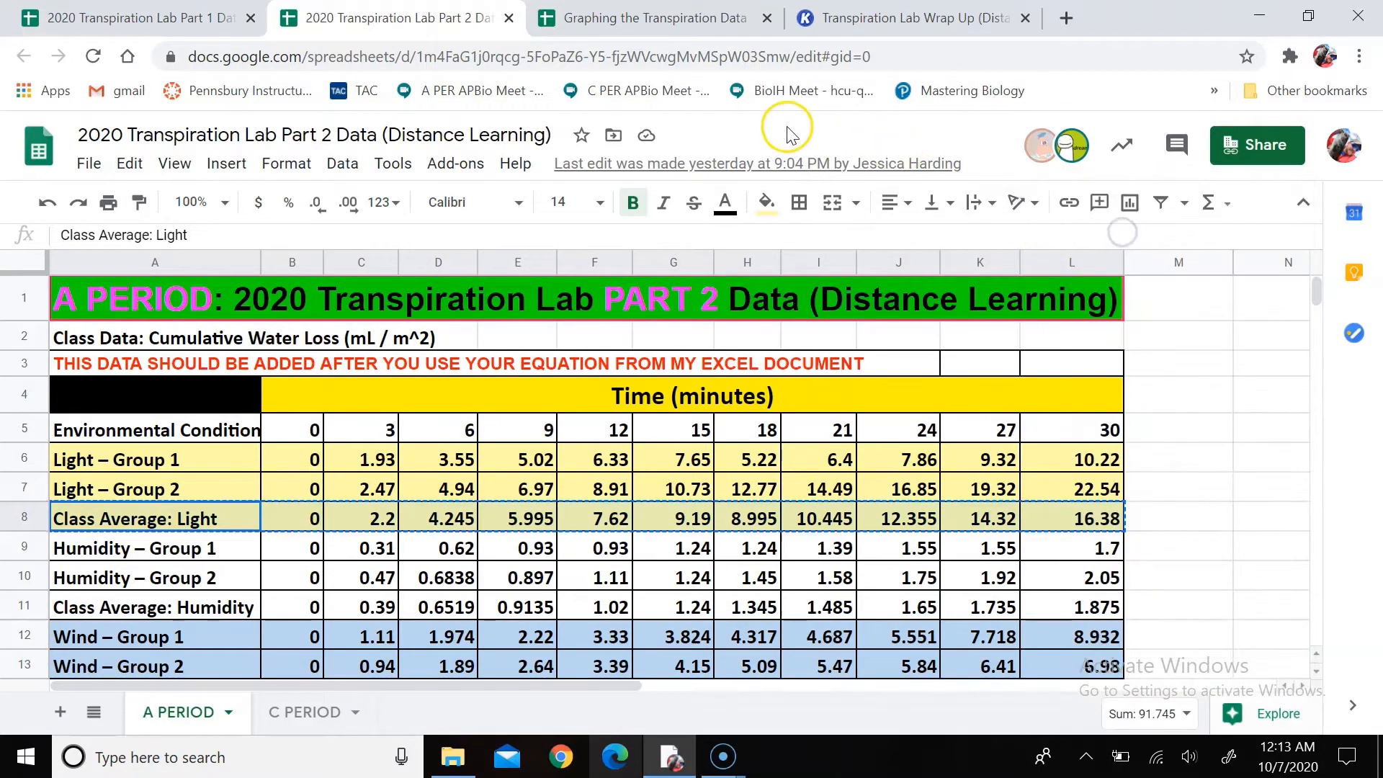
Paste the Light averages as values only from A5 in the Graphing the Transpiration Data spreadsheet
click(695, 18)
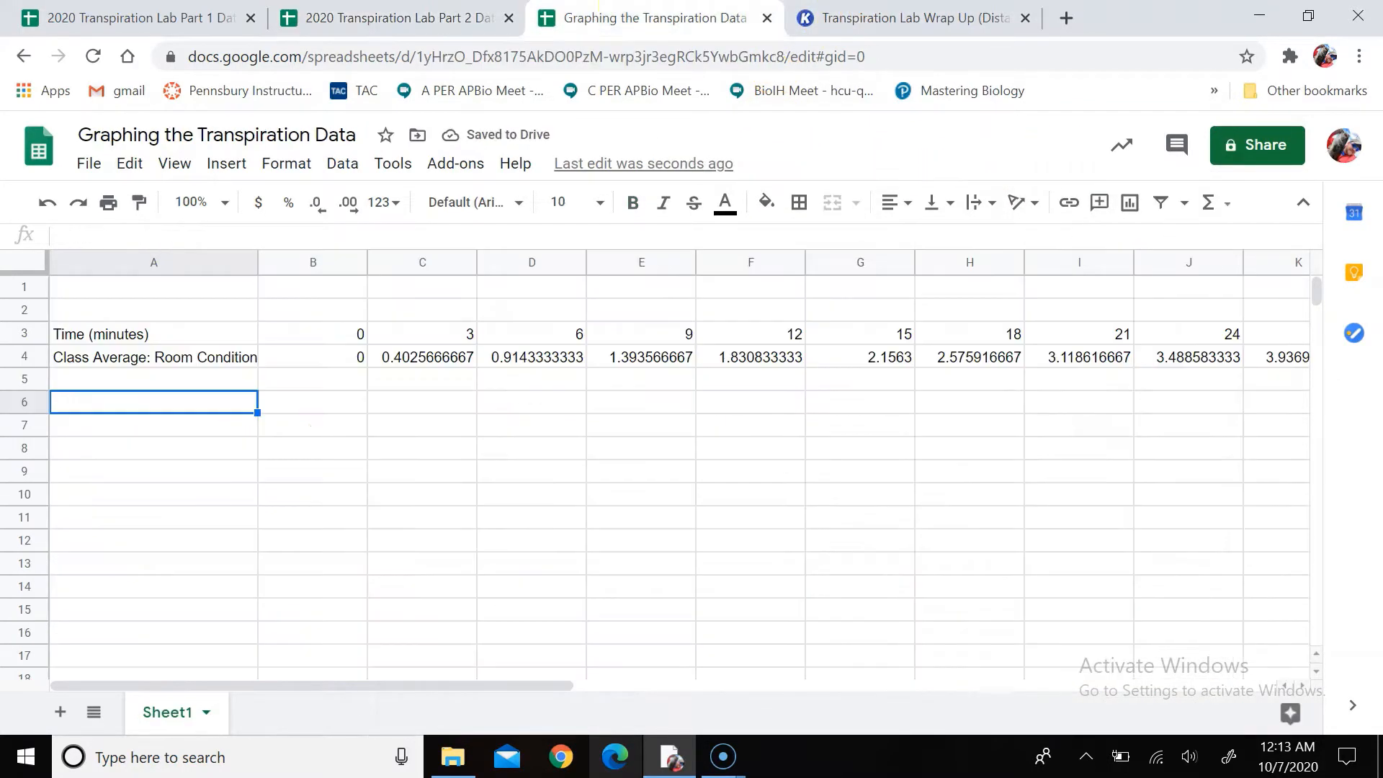
click(155, 379)
right_click(157, 379)
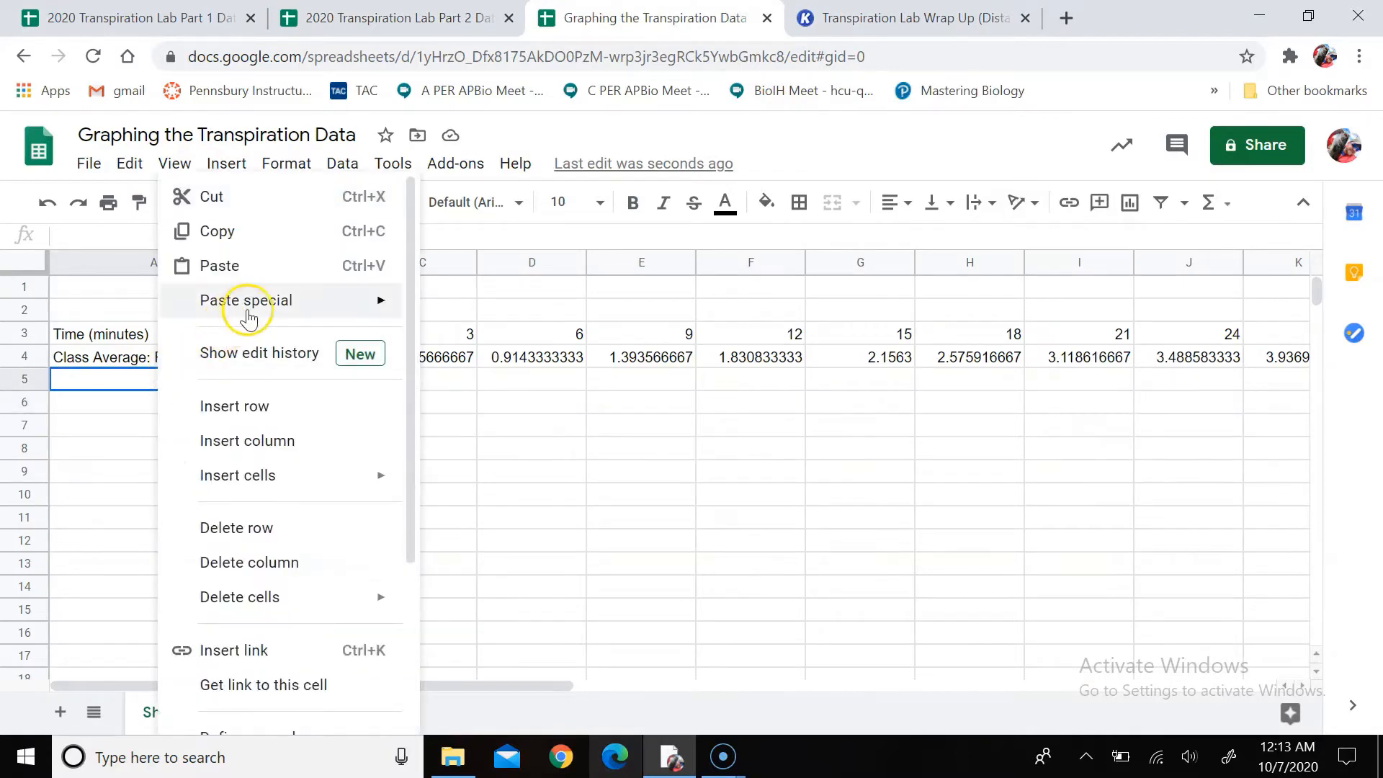
mouse_move(420, 306)
click(497, 305)
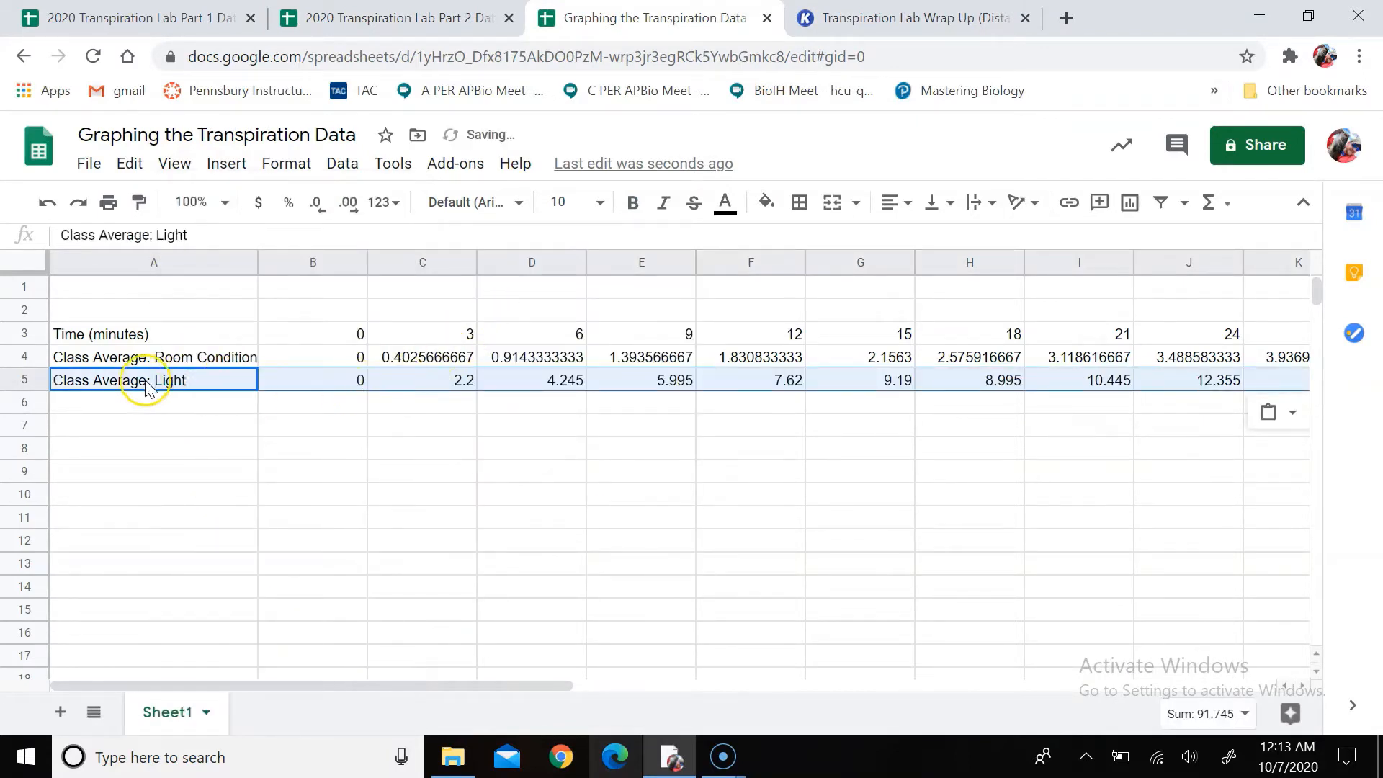
Copy the "Class Average: Humidity" row (A11:L11) from the A PERIOD sheet of the Part 2 data
click(191, 400)
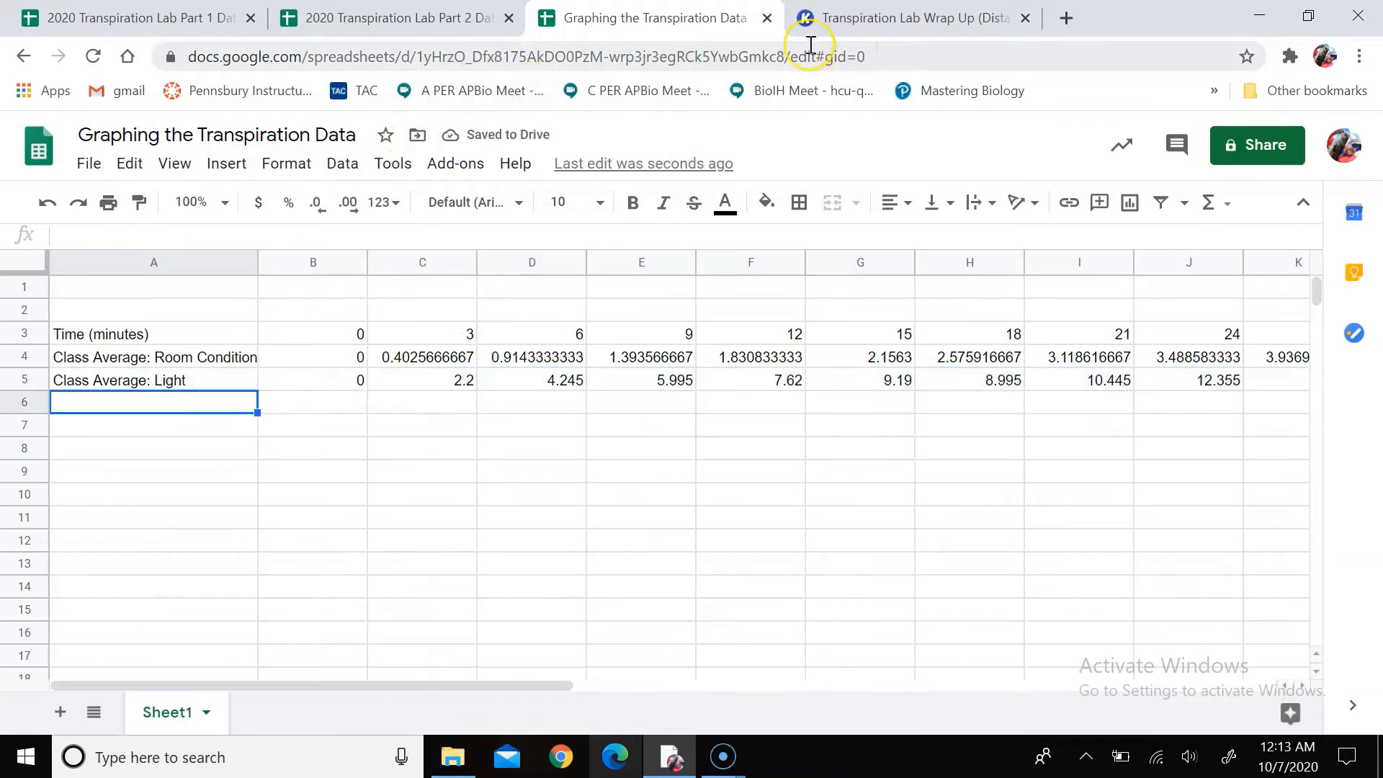
click(404, 20)
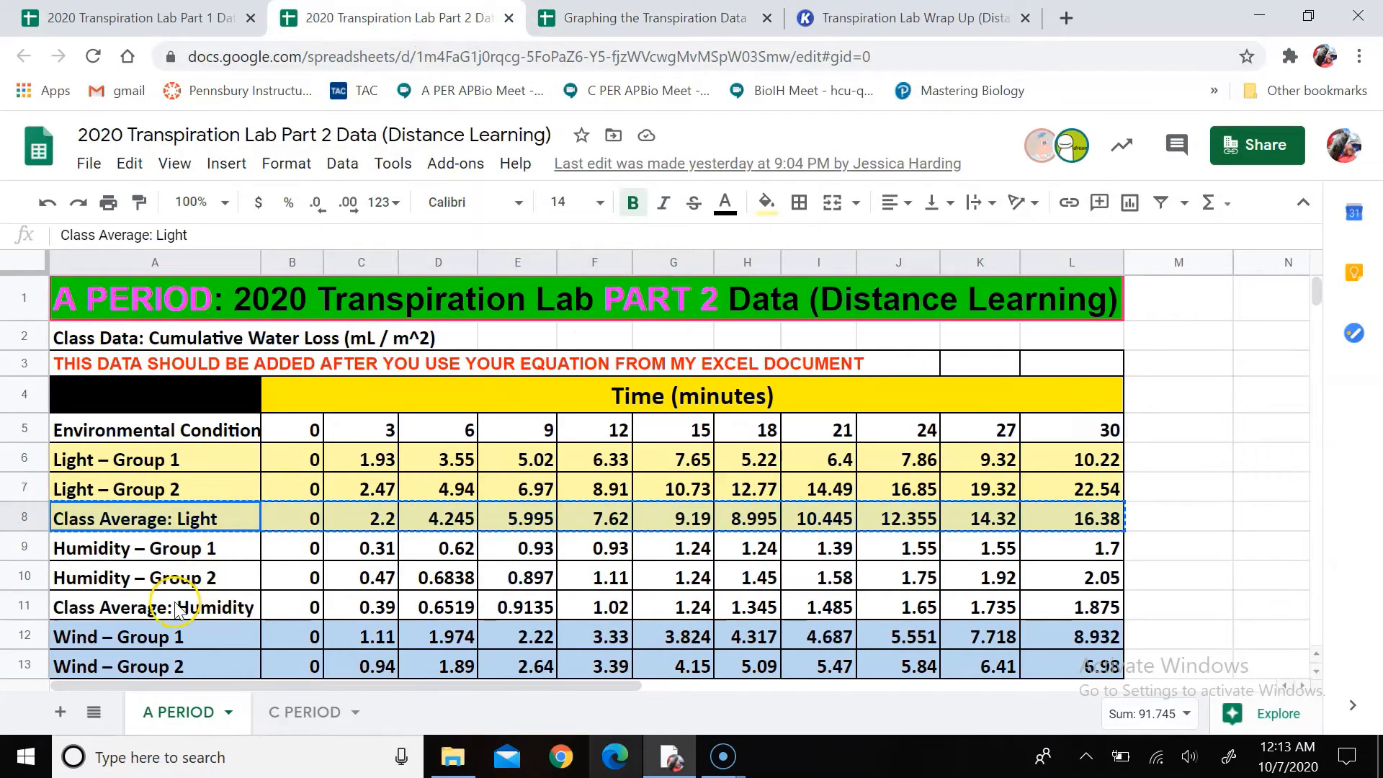
drag(176, 608, 1040, 604)
right_click(1039, 604)
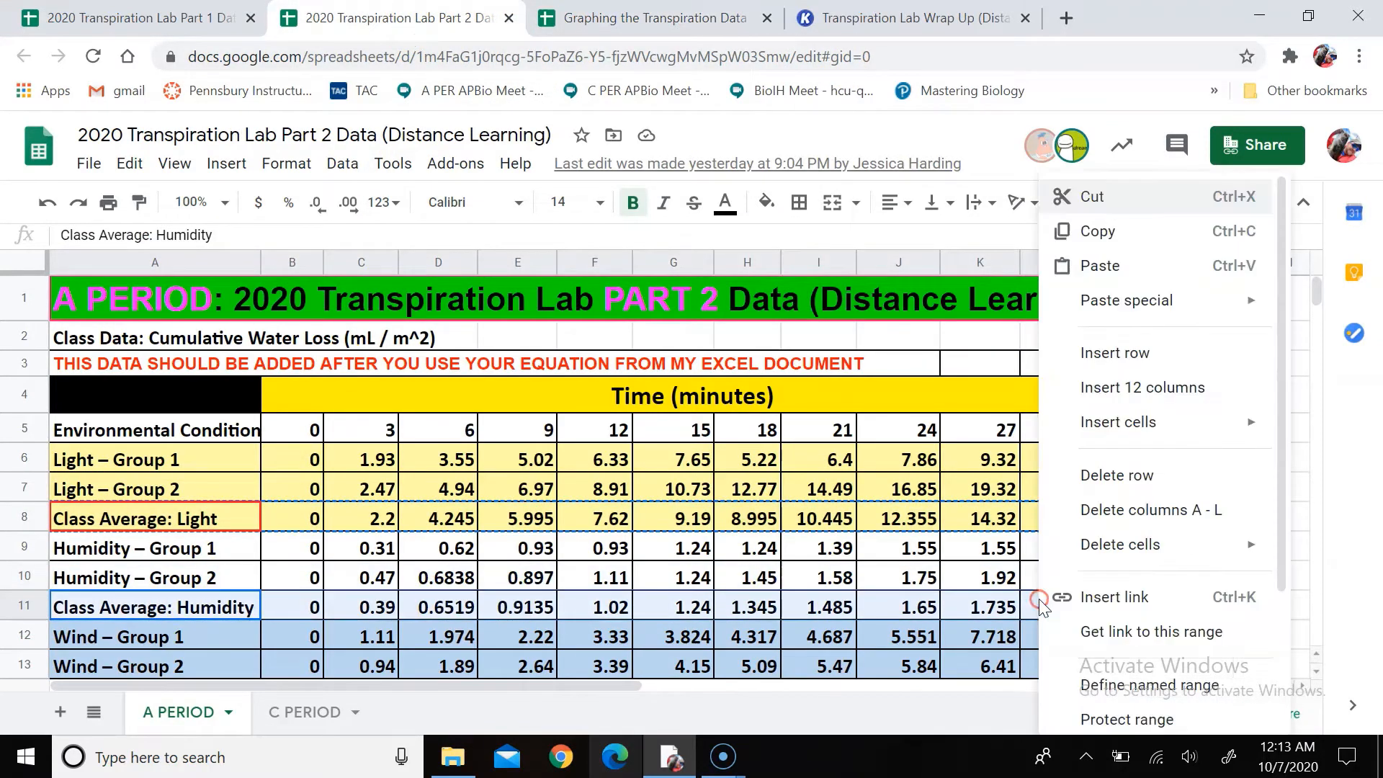
click(1096, 241)
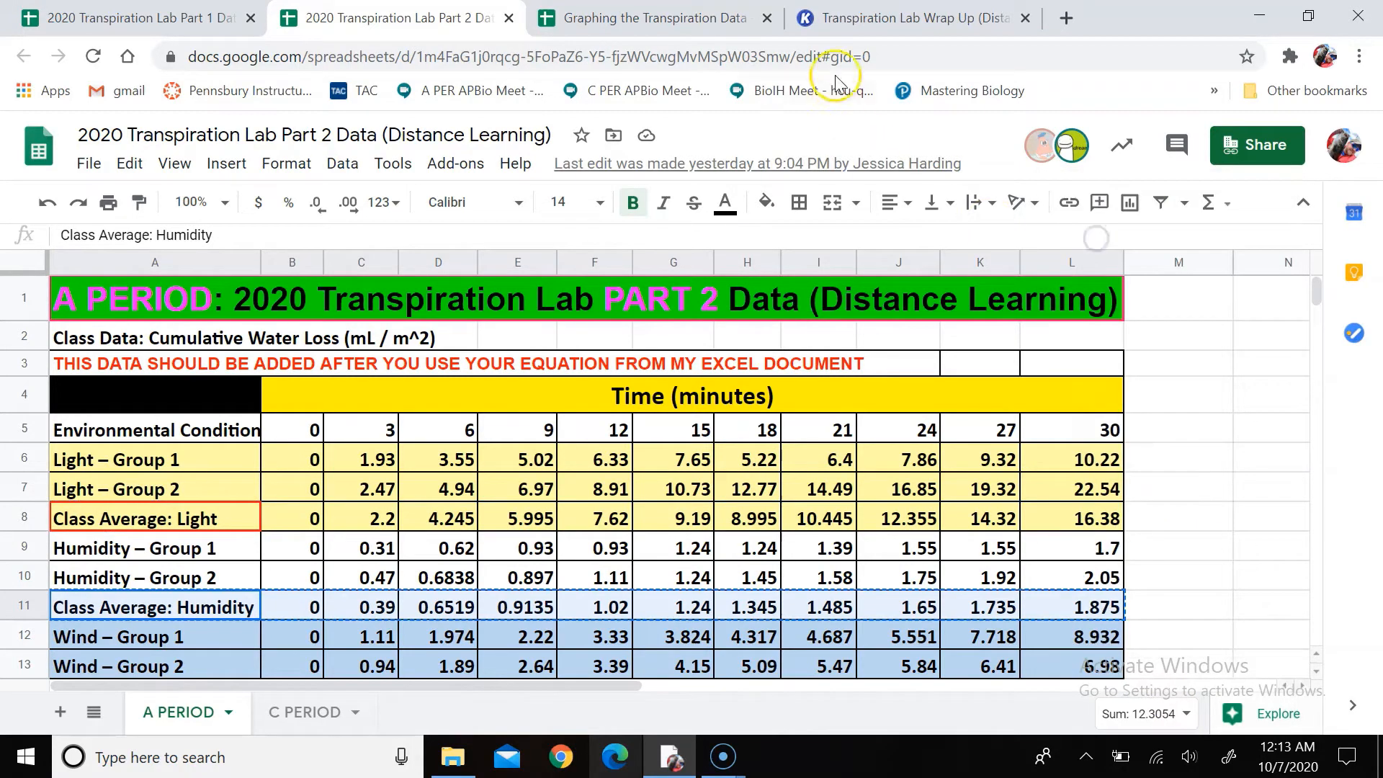
Paste the Humidity averages as values only from A6 in the Graphing the Transpiration Data spreadsheet
click(686, 29)
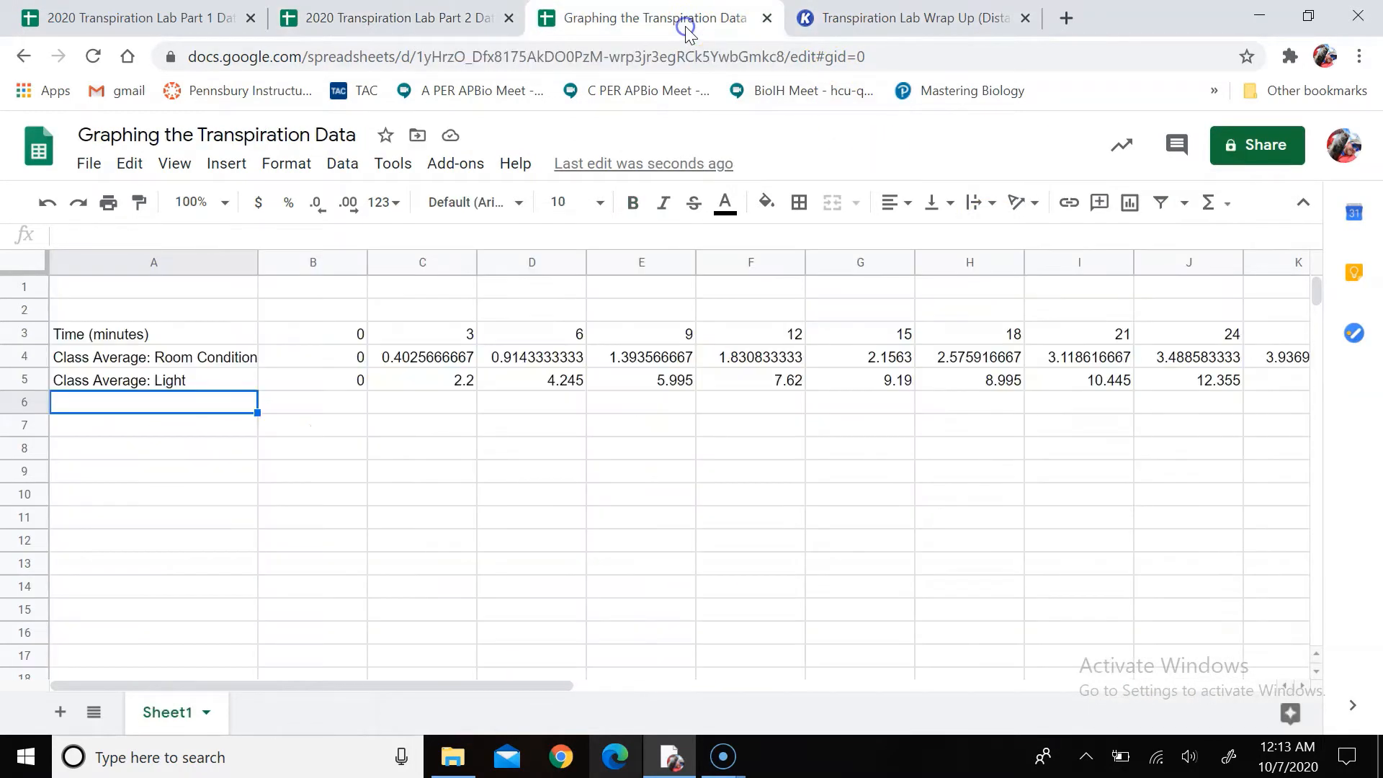
right_click(154, 403)
mouse_move(251, 322)
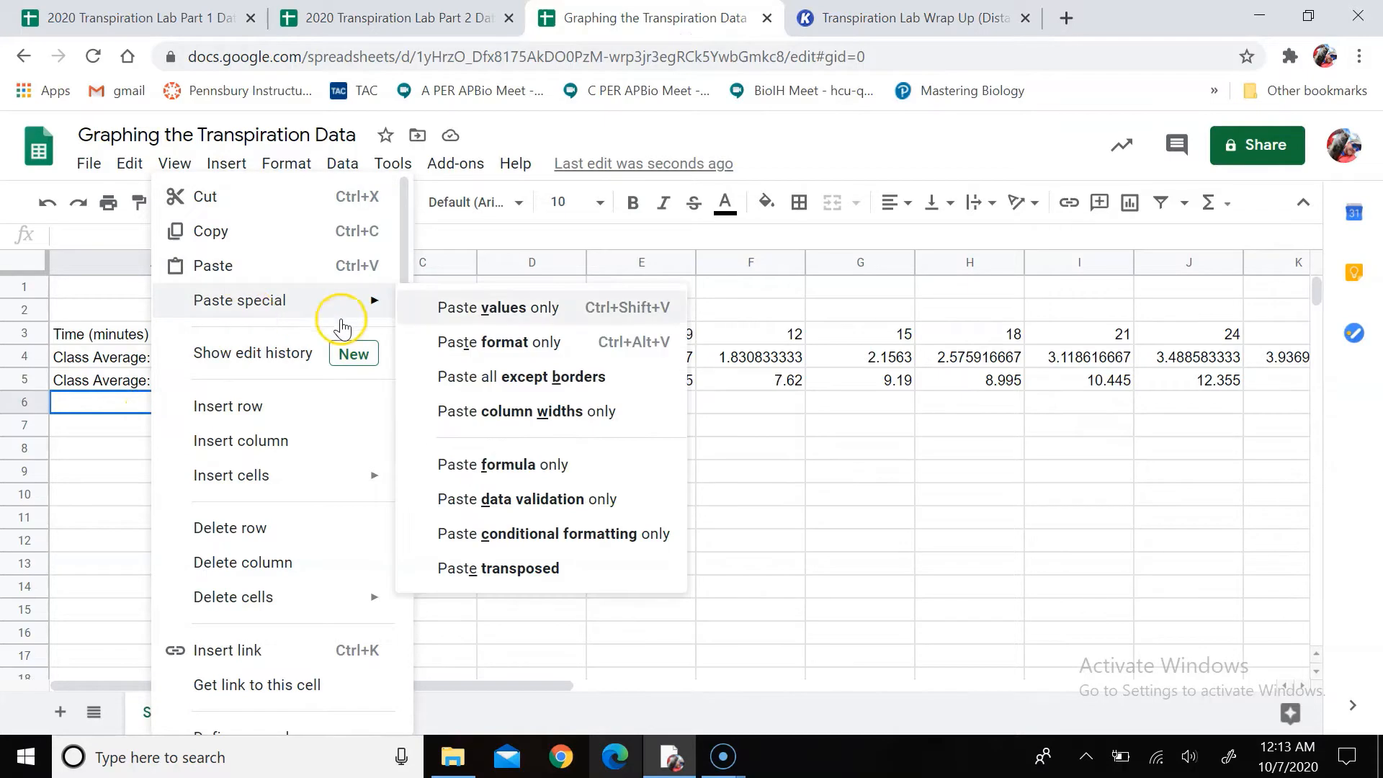
click(497, 306)
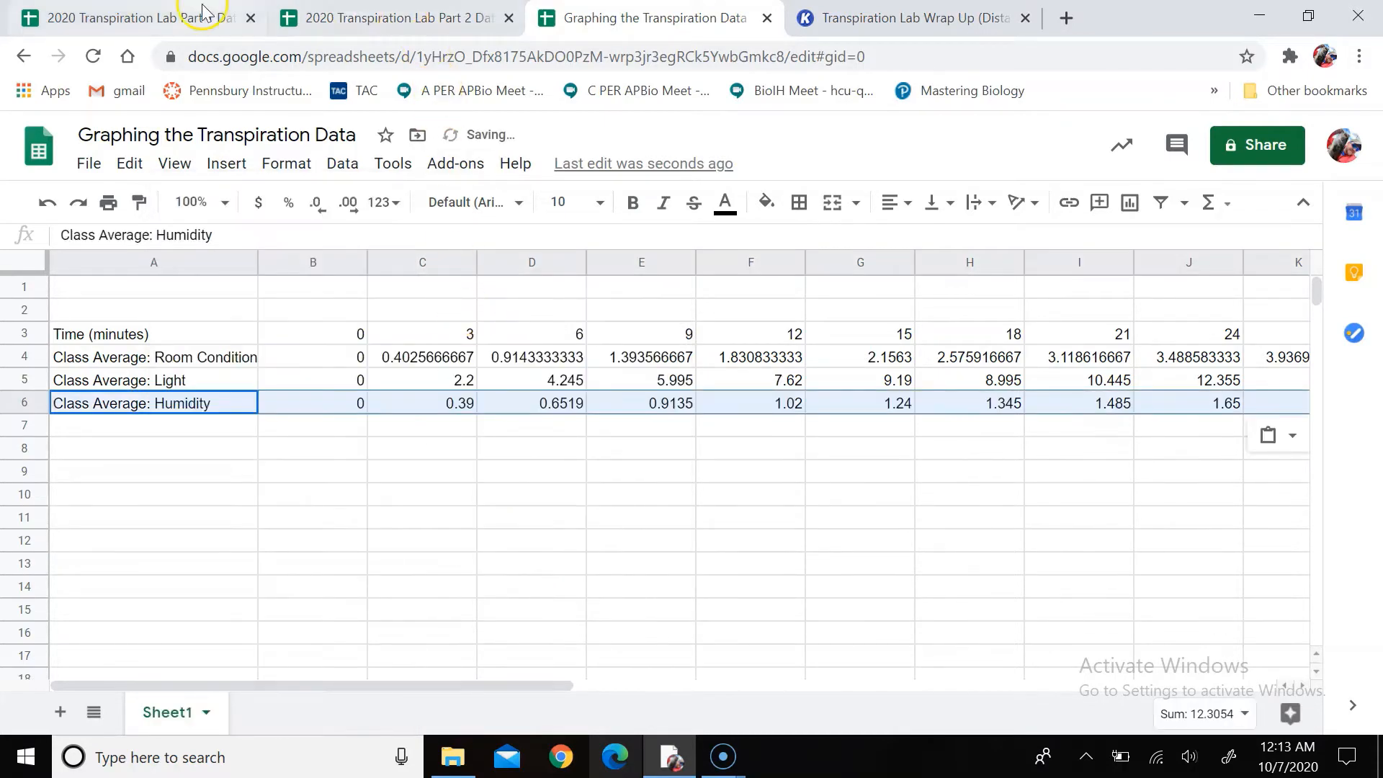
Copy the "Class Average: Wind" row (A14:L14) from the A PERIOD sheet of the Part 2 data
click(360, 18)
scroll(207, 618, down, 1)
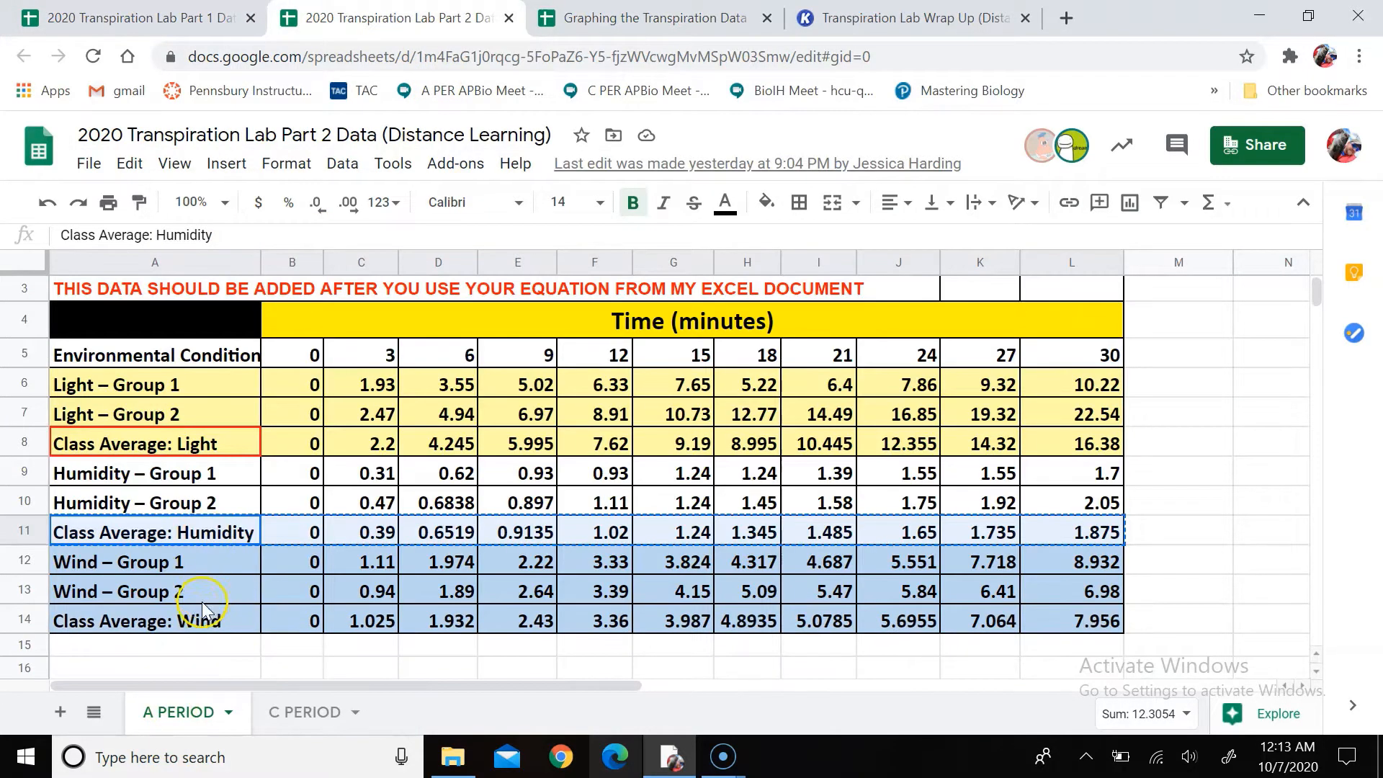
drag(193, 621, 1043, 617)
right_click(1045, 615)
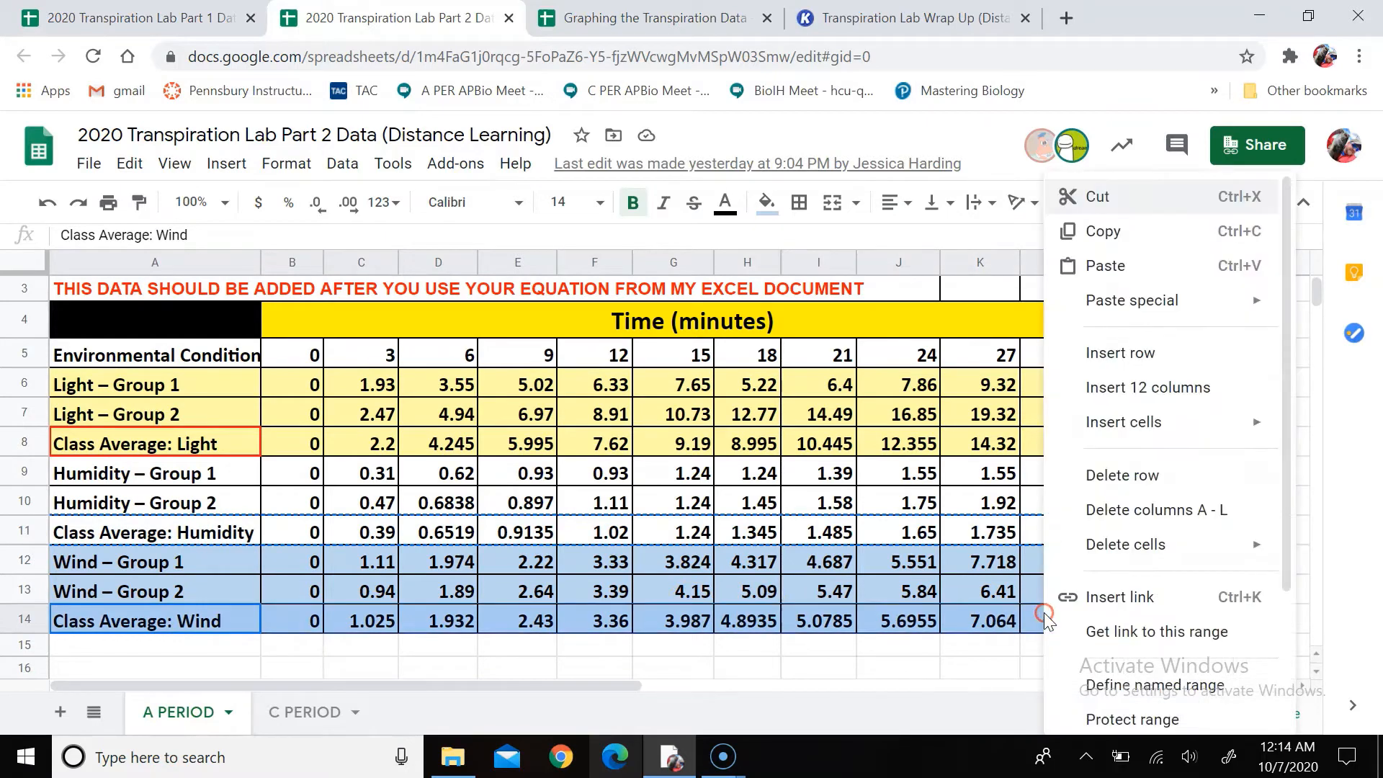
click(1064, 232)
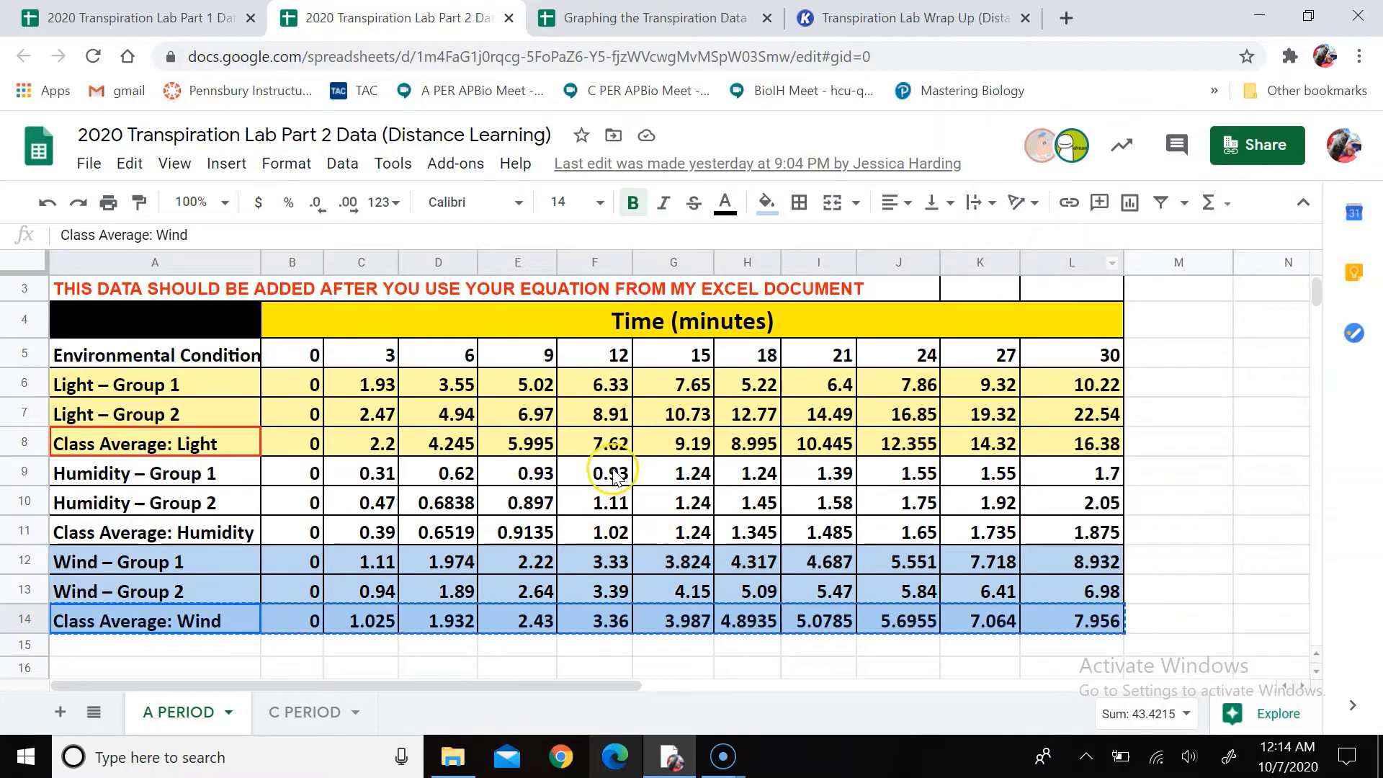
scroll(646, 481, up, 1)
scroll(576, 544, down, 1)
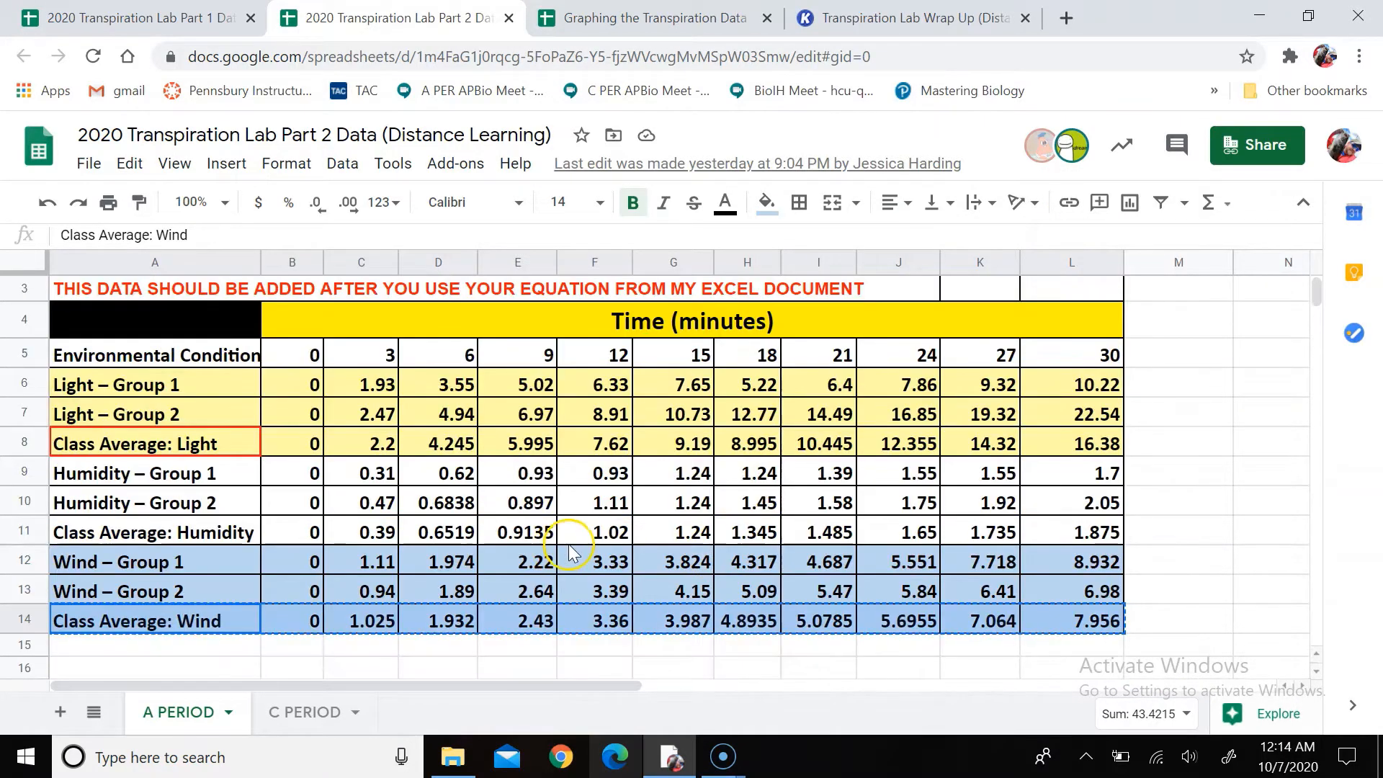
scroll(566, 544, up, 1)
Paste the Wind averages as values only from A7 in the Graphing the Transpiration Data spreadsheet
click(677, 18)
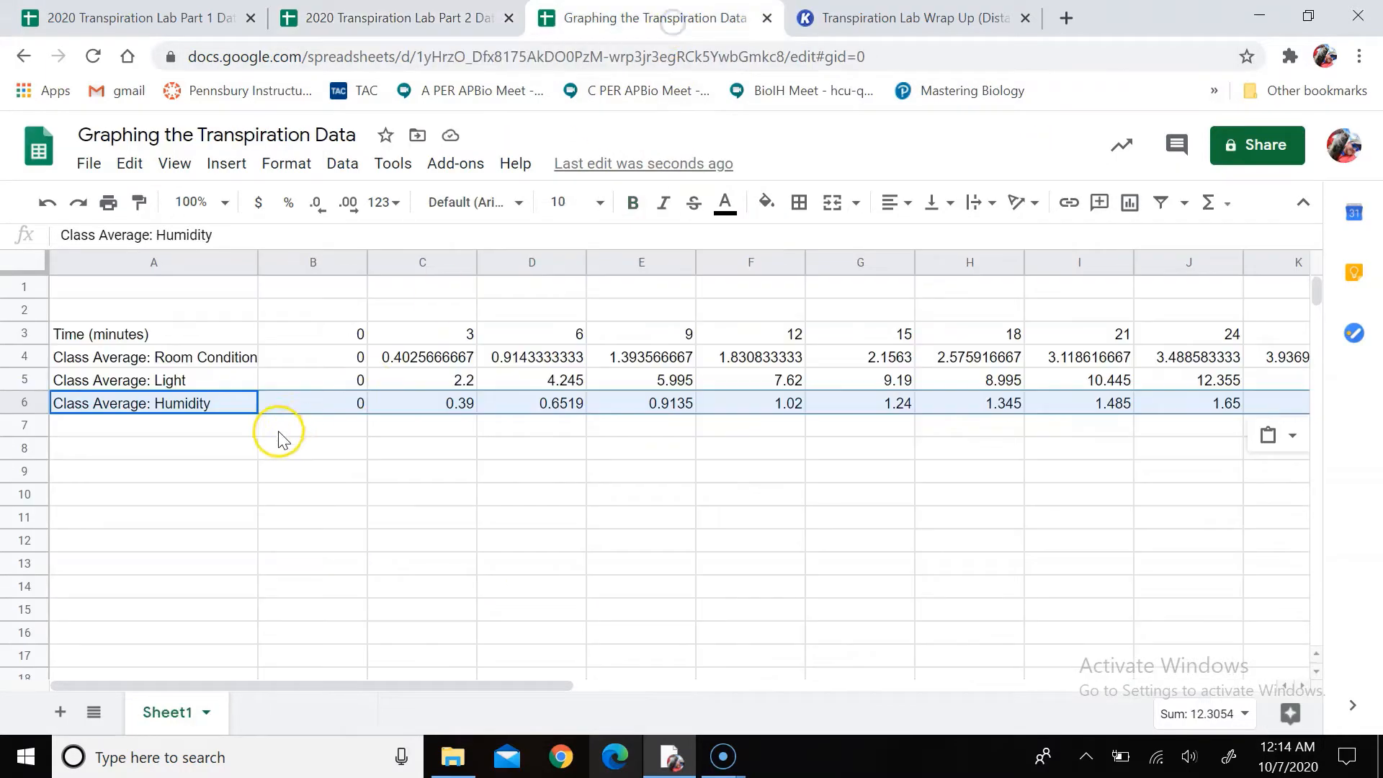
click(233, 425)
right_click(233, 425)
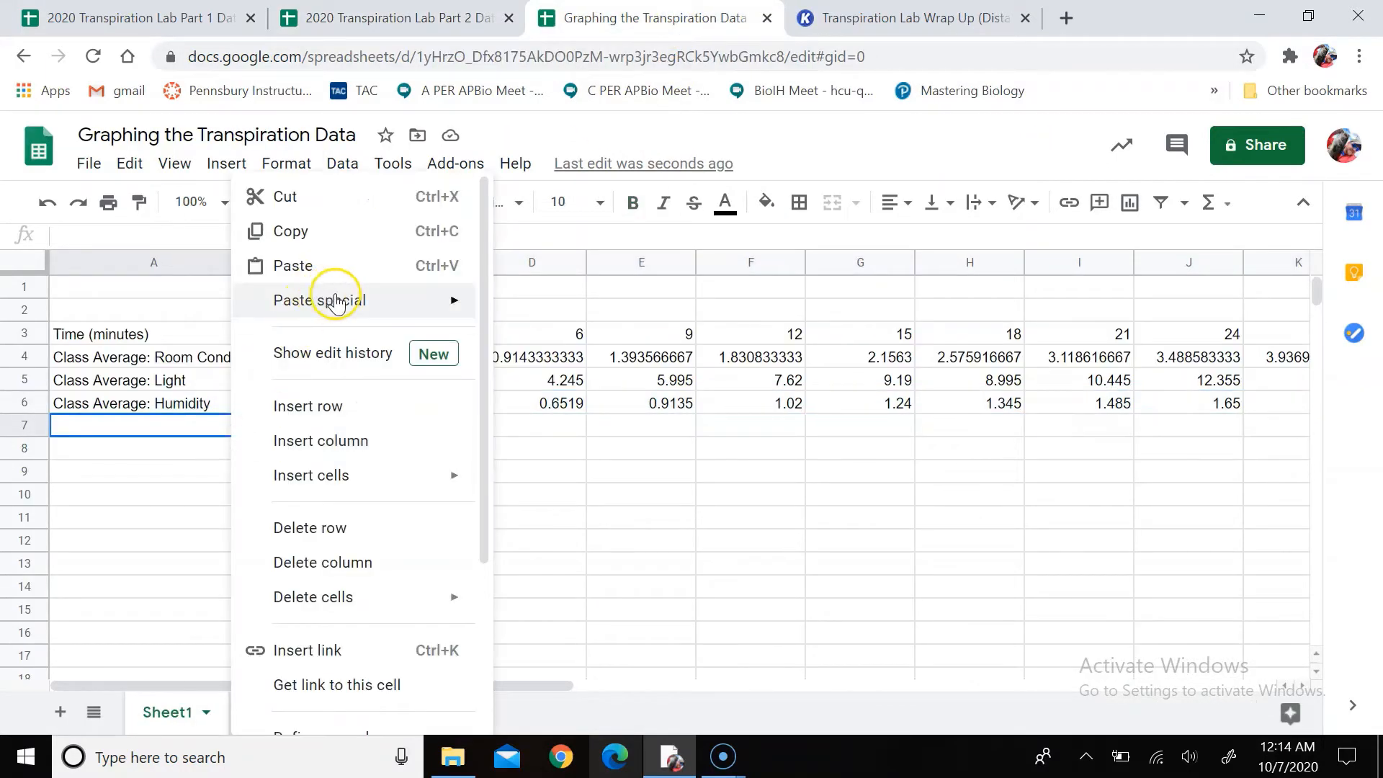
mouse_move(339, 300)
click(534, 310)
click(494, 494)
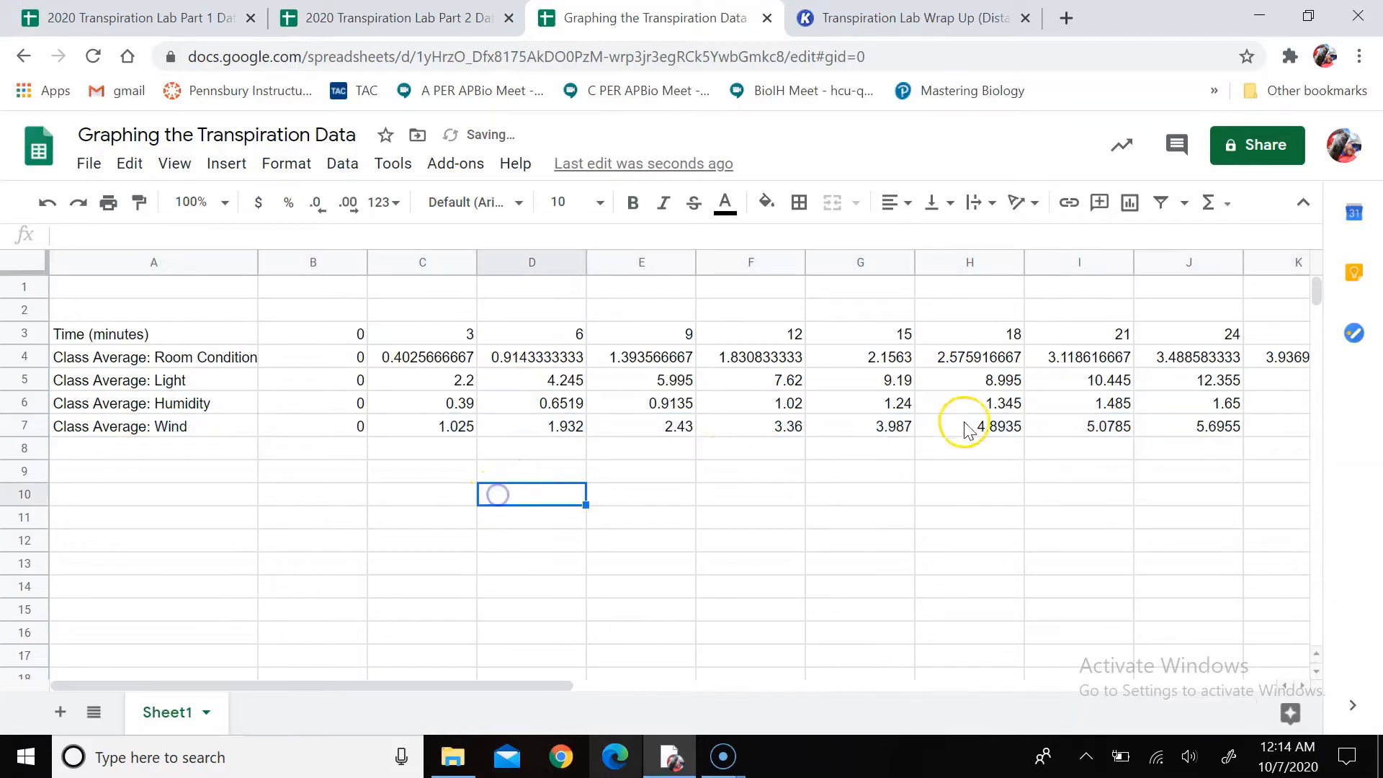
Insert a chart from the time values and four class averages in A3:L7, and close the chart editor
key(alt+p)
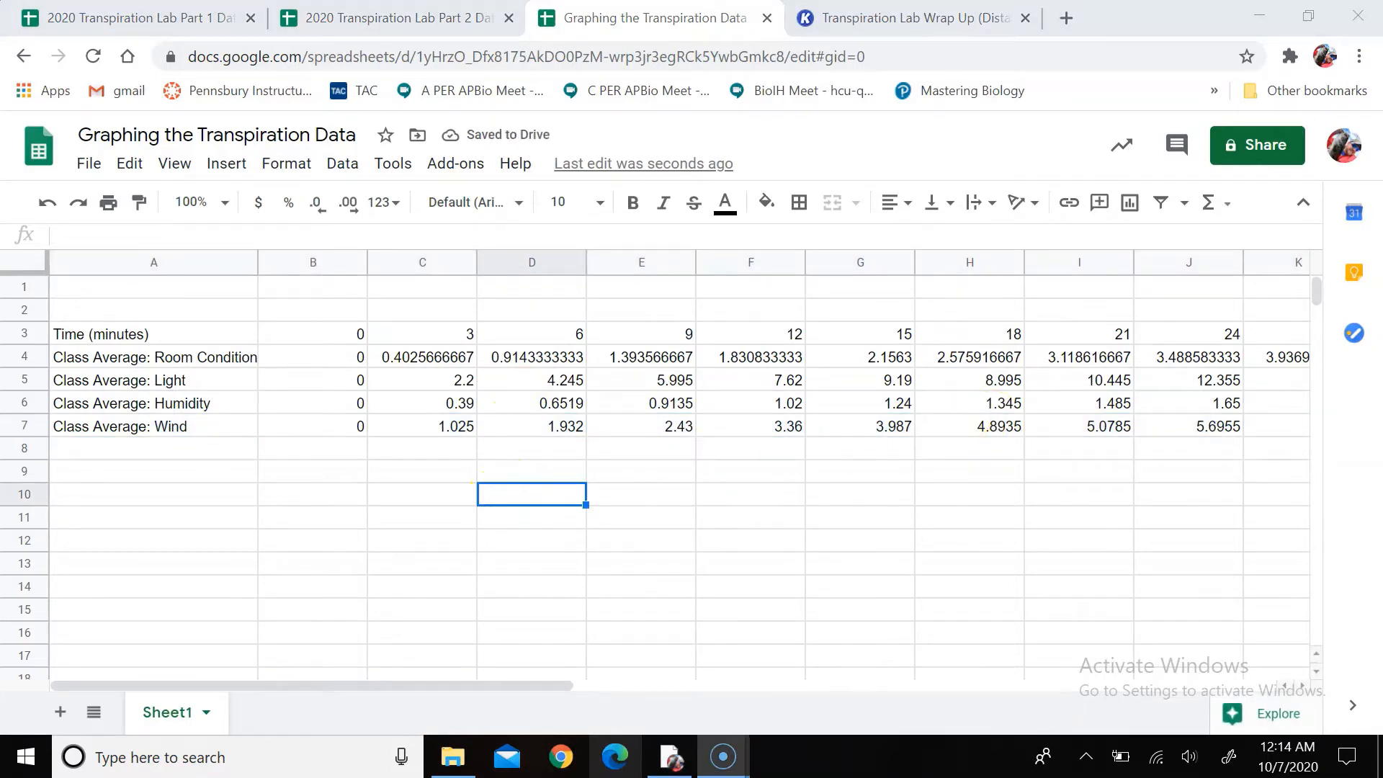
drag(525, 683, 553, 681)
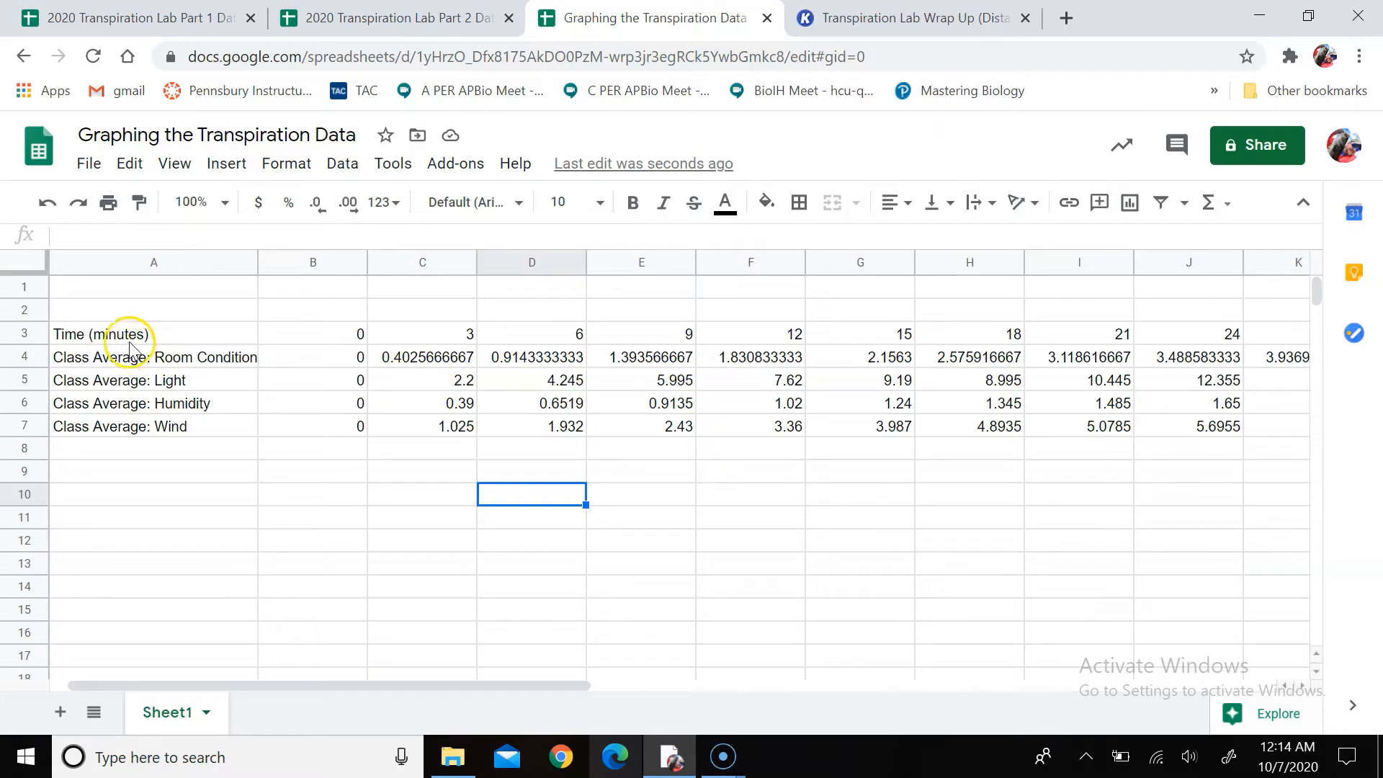
drag(123, 334, 655, 425)
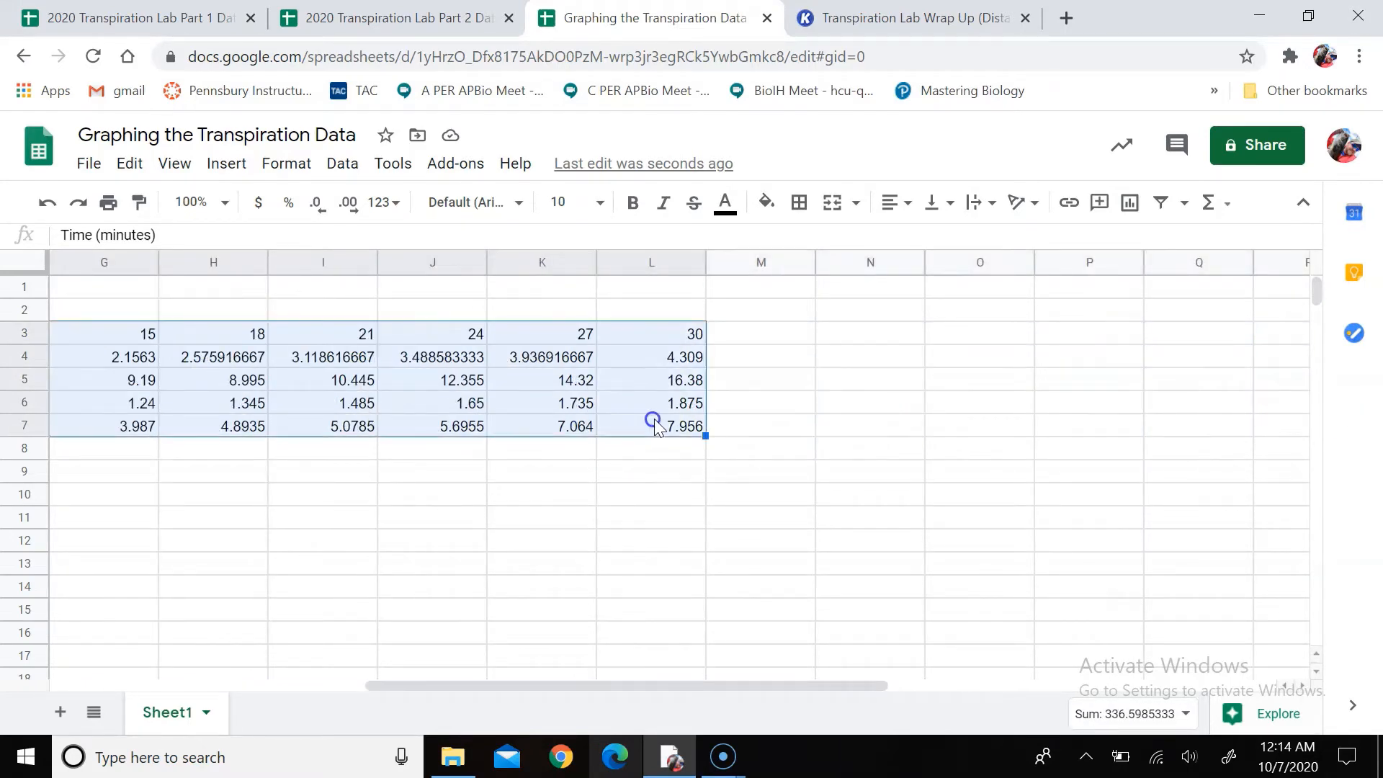
click(225, 164)
click(255, 469)
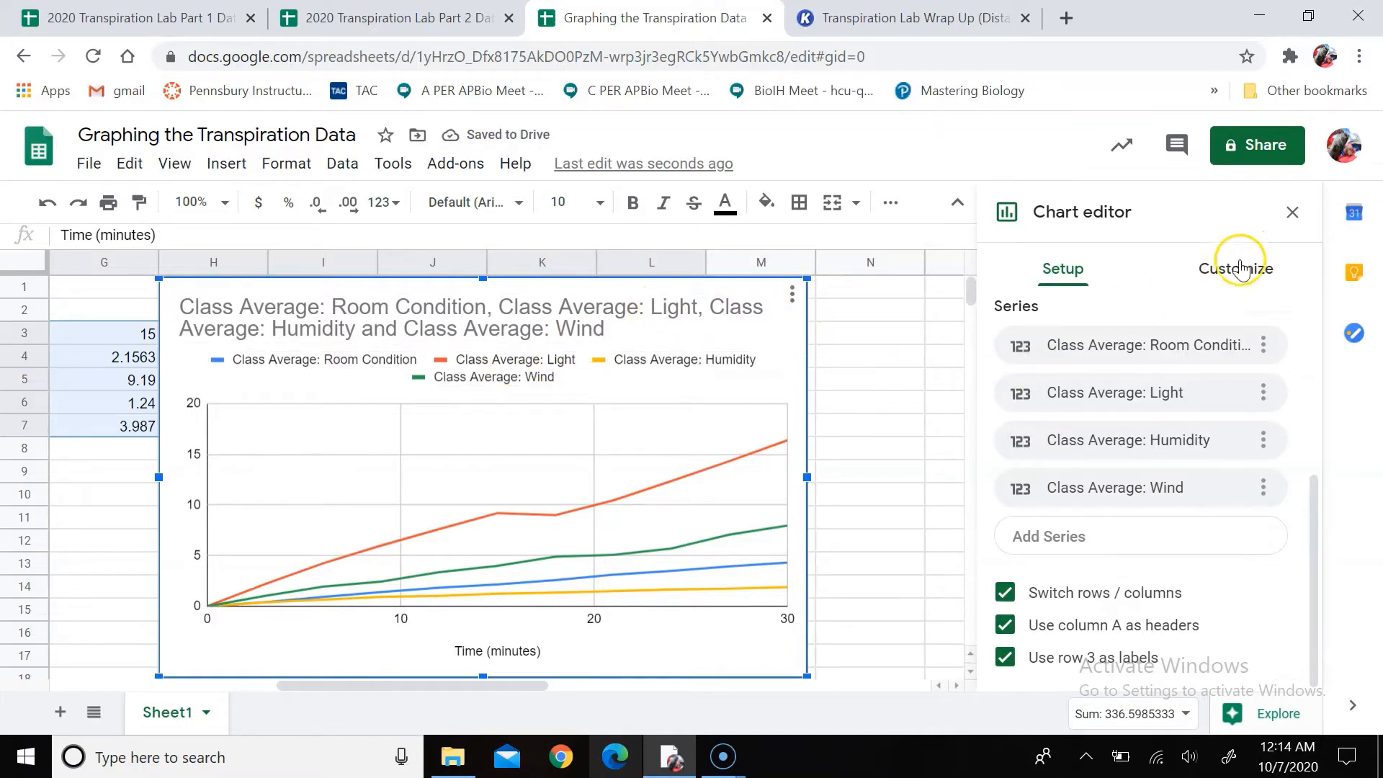
click(1292, 212)
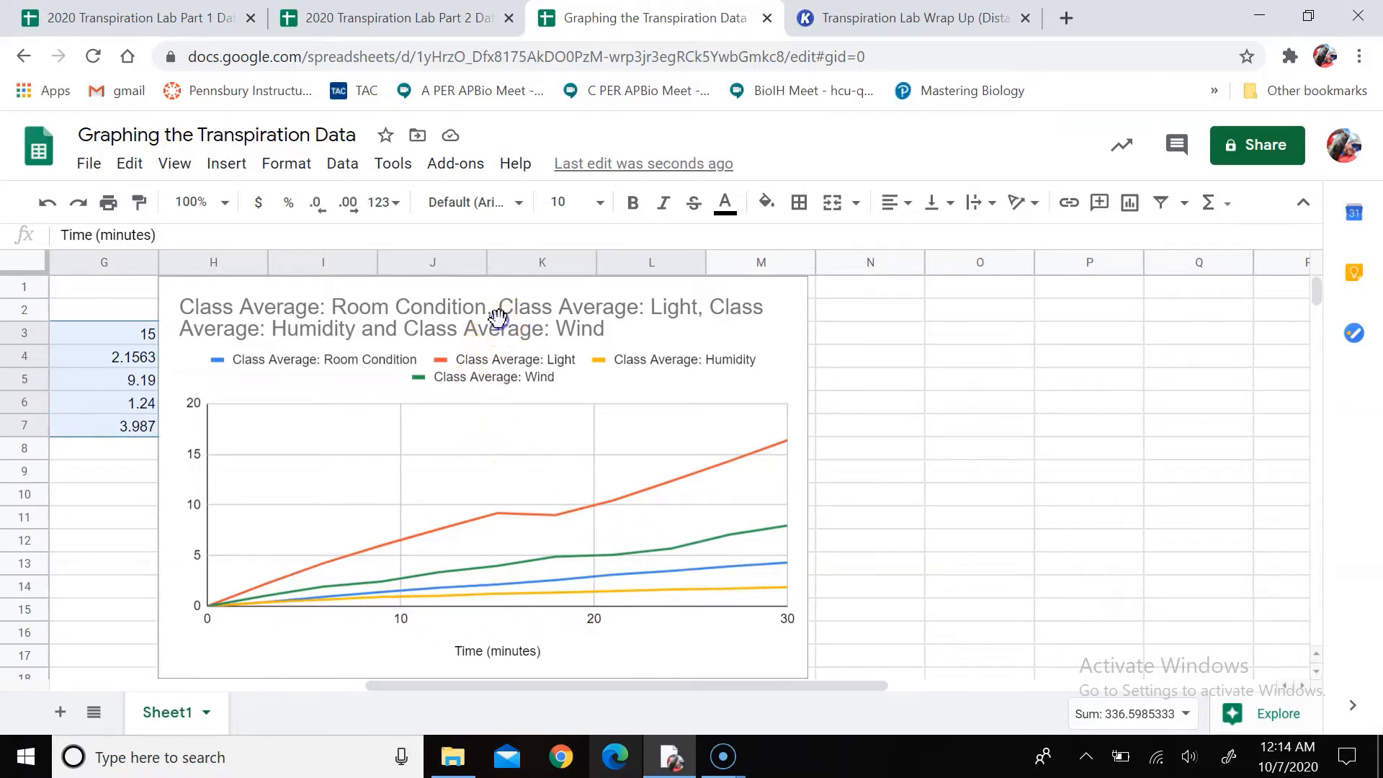
Replace the chart title with "Transpiration Rates Under Varying Environmental Conditions"
double_click(531, 322)
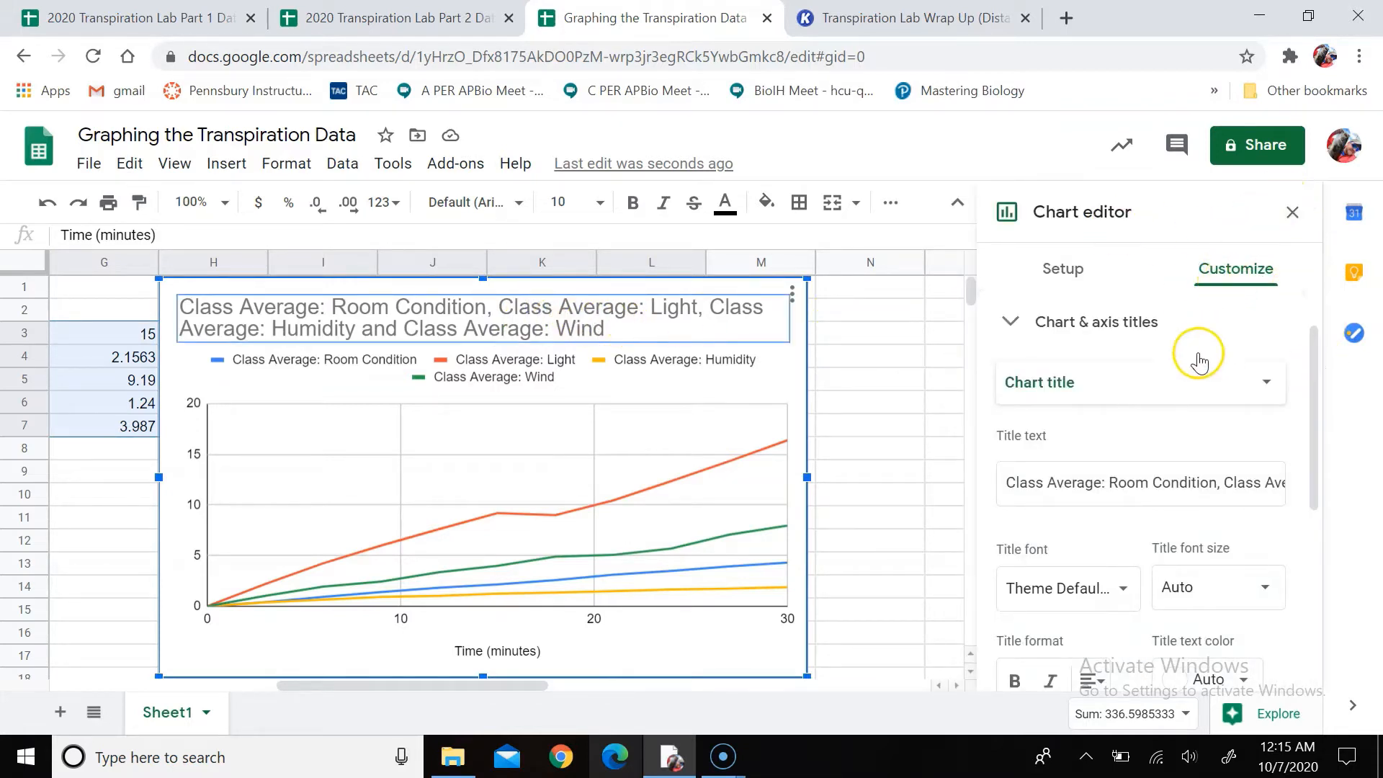
click(1011, 321)
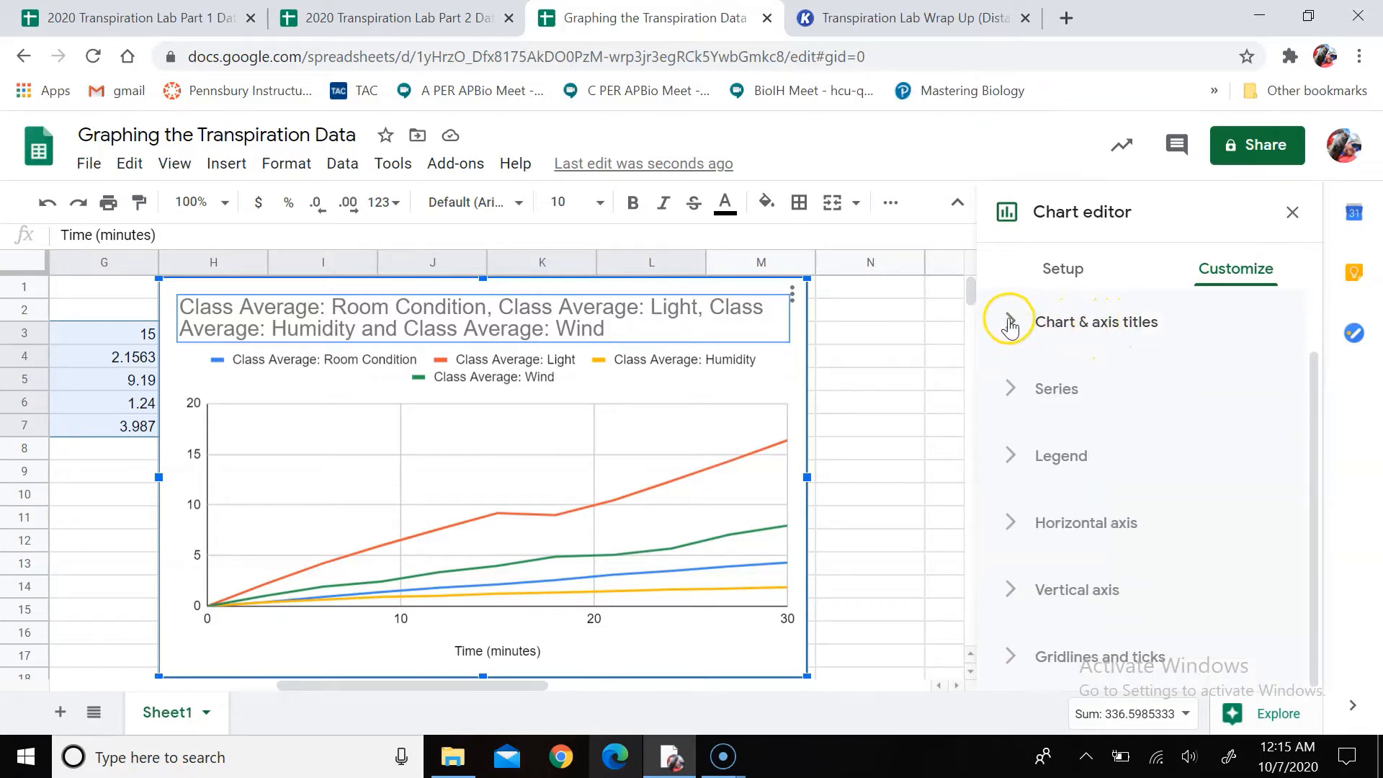
click(1008, 321)
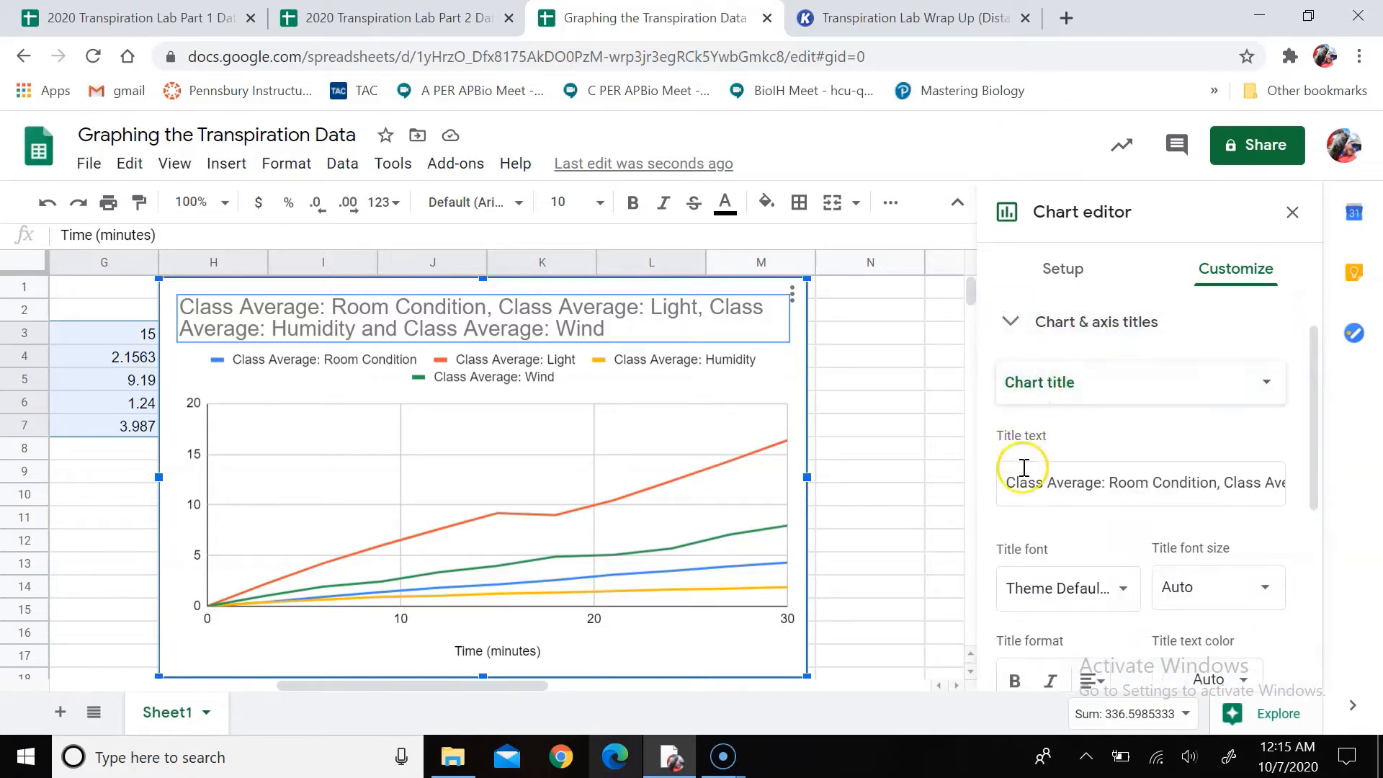
drag(1006, 482, 1287, 478)
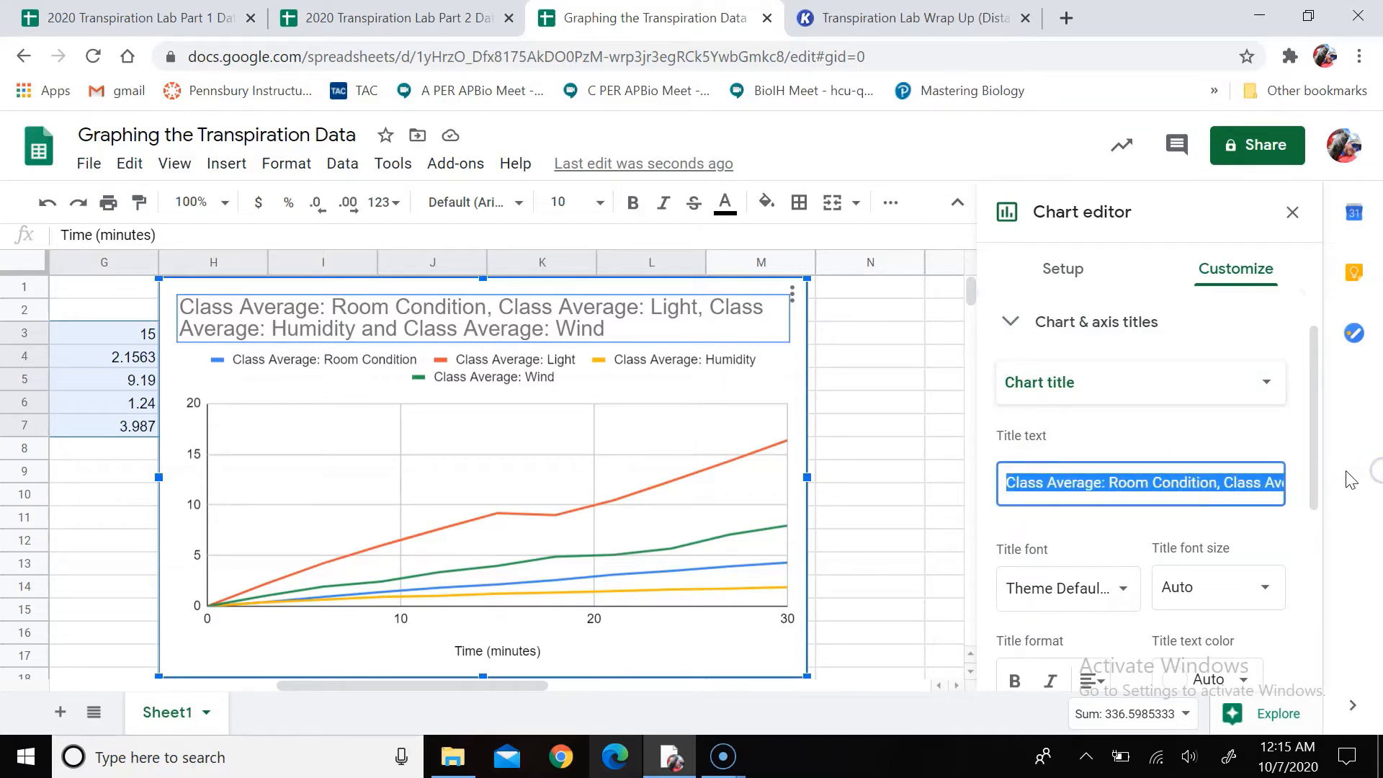
text(Tr)
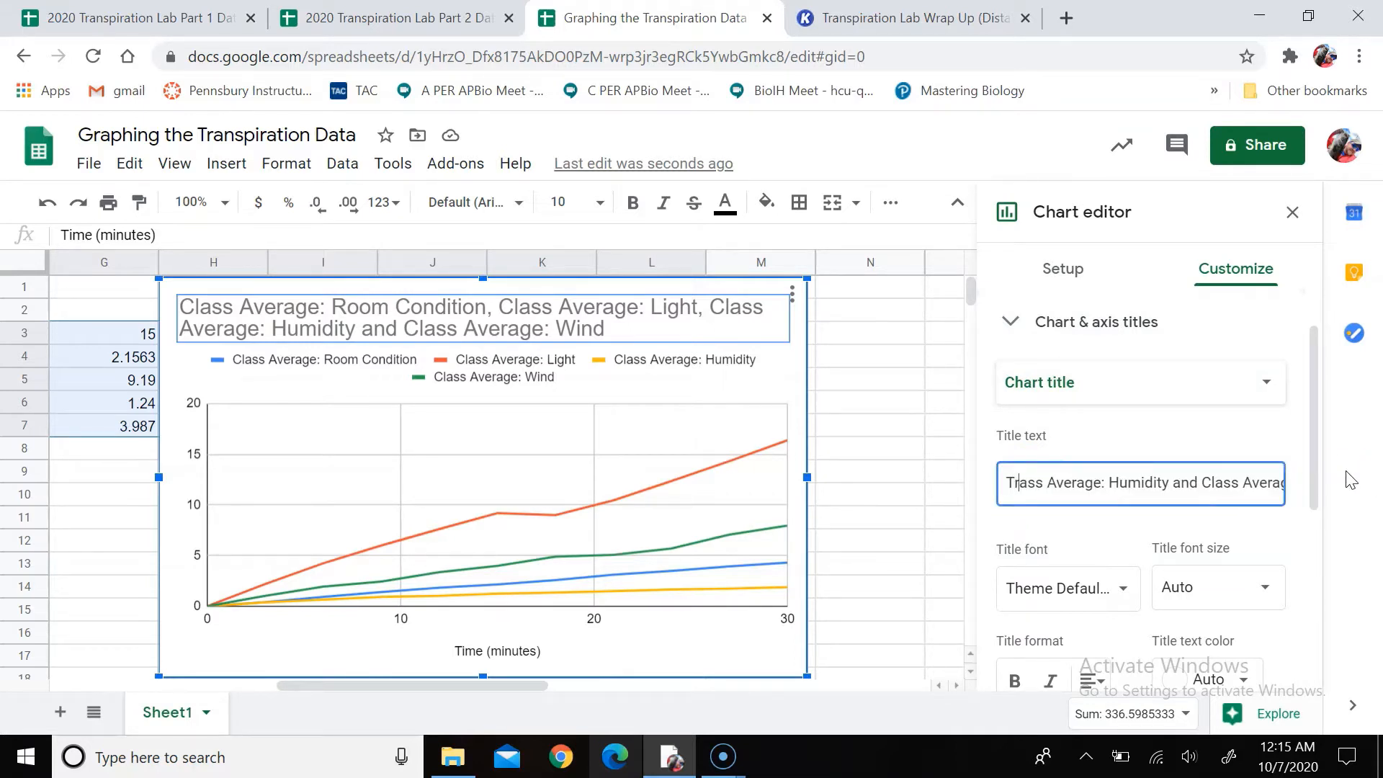
key(Delete)
key(Delete)
key(Delete)
key(Delete)
key(Delete)
key(Delete)
key(Delete)
key(Delete)
key(Delete)
key(Delete)
key(Delete)
key(Delete)
key(Delete)
key(Delete)
key(Delete)
key(Delete)
key(Delete)
key(Delete)
key(Delete)
key(Delete)
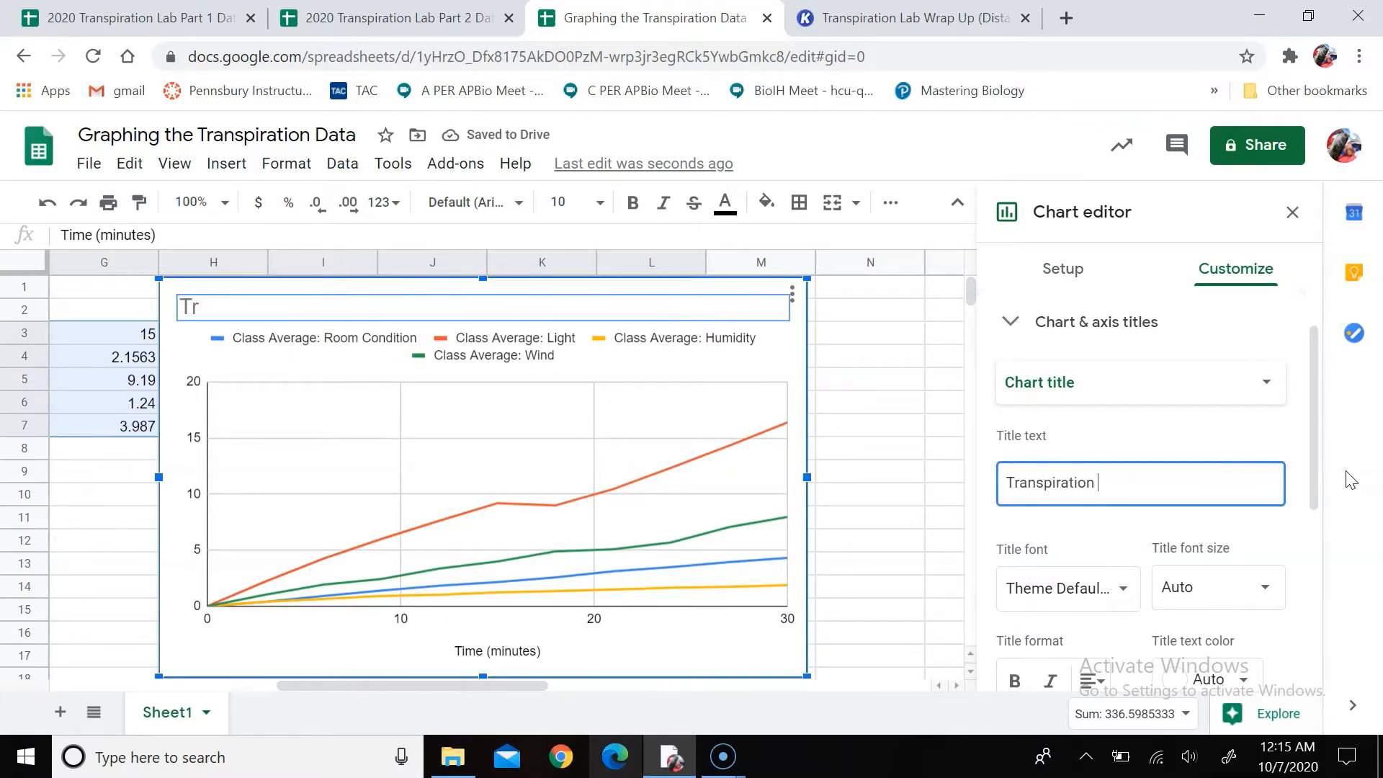
text(anspiration Rates Under Varying Envi)
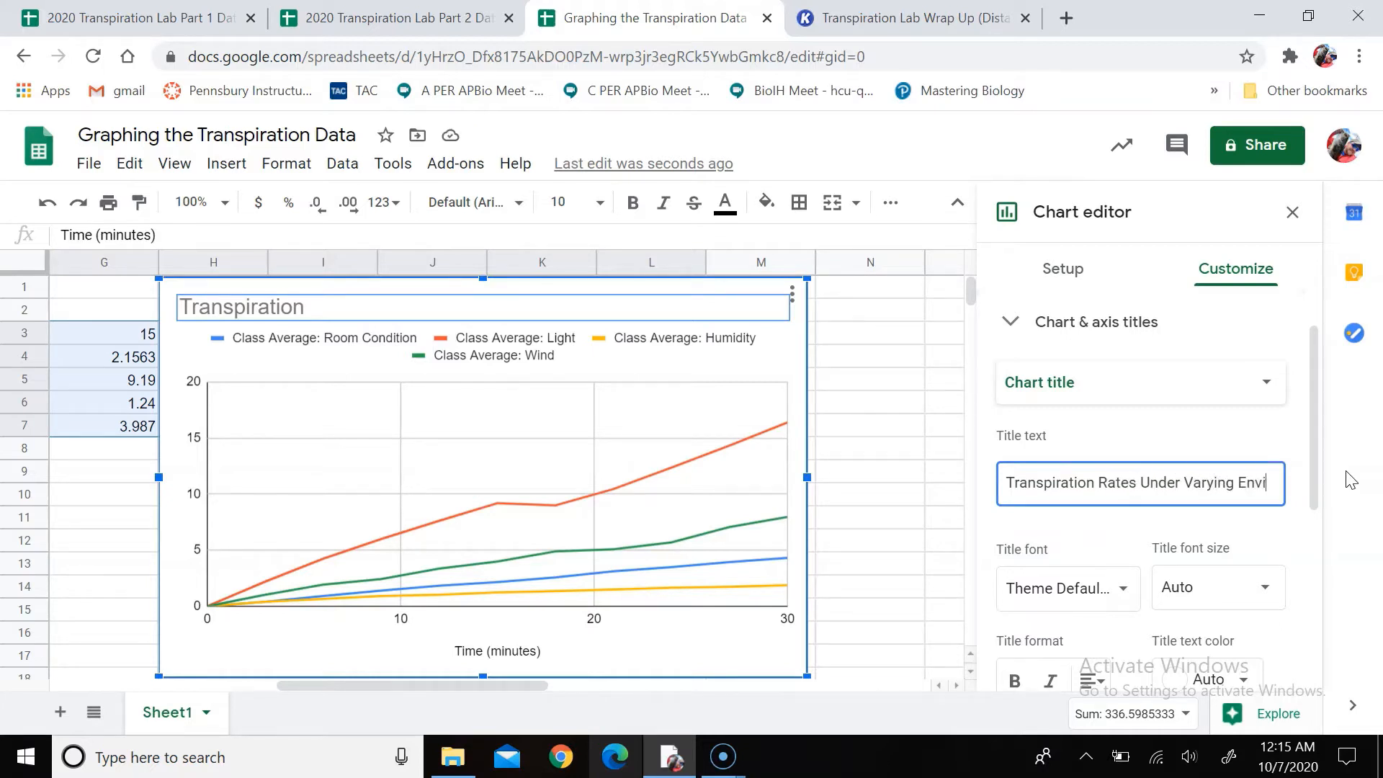
text(ronmental Conditions)
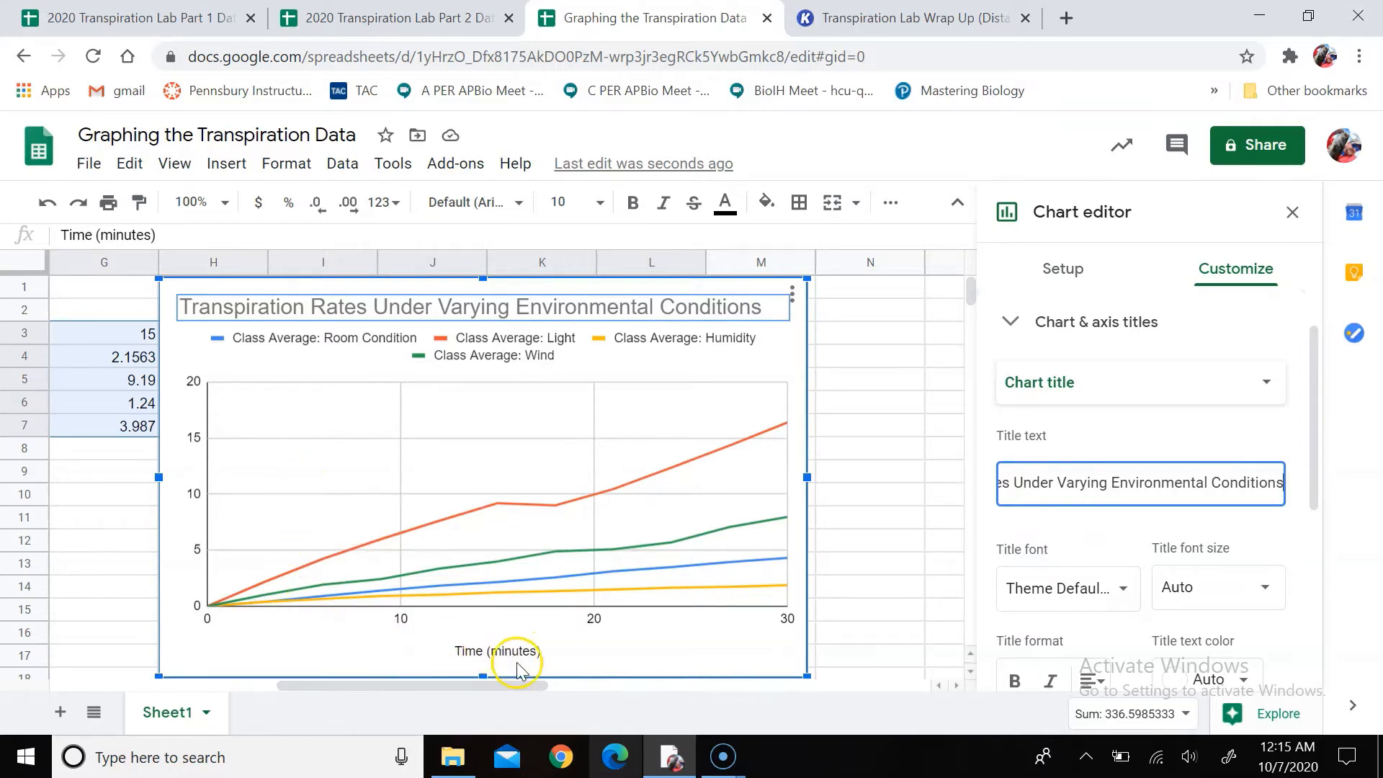
Make the chart title bold
scroll(1069, 563, down, 3)
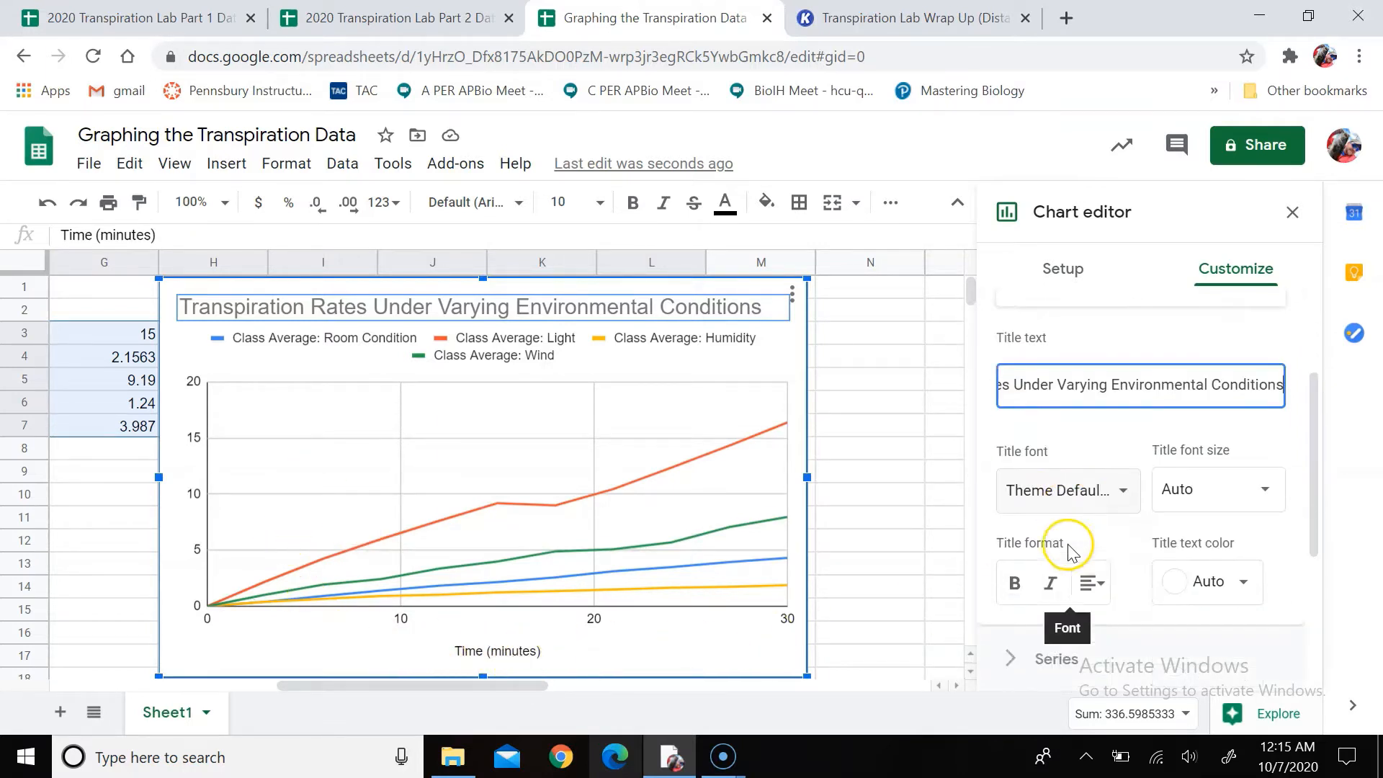
click(1014, 465)
click(1019, 469)
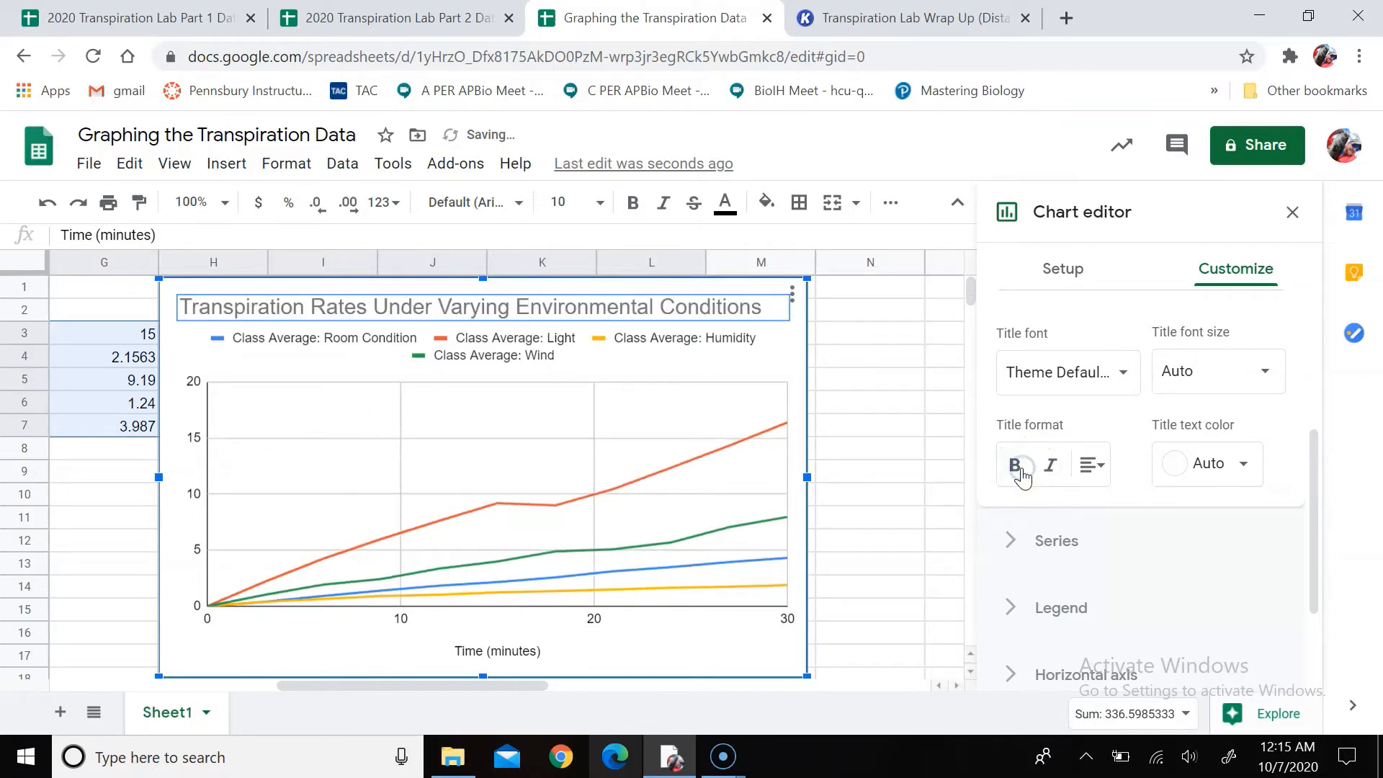
click(1015, 466)
scroll(1022, 464, up, 3)
Set the chart's vertical axis title to "Water Loss (mL/m^2)"
click(1077, 389)
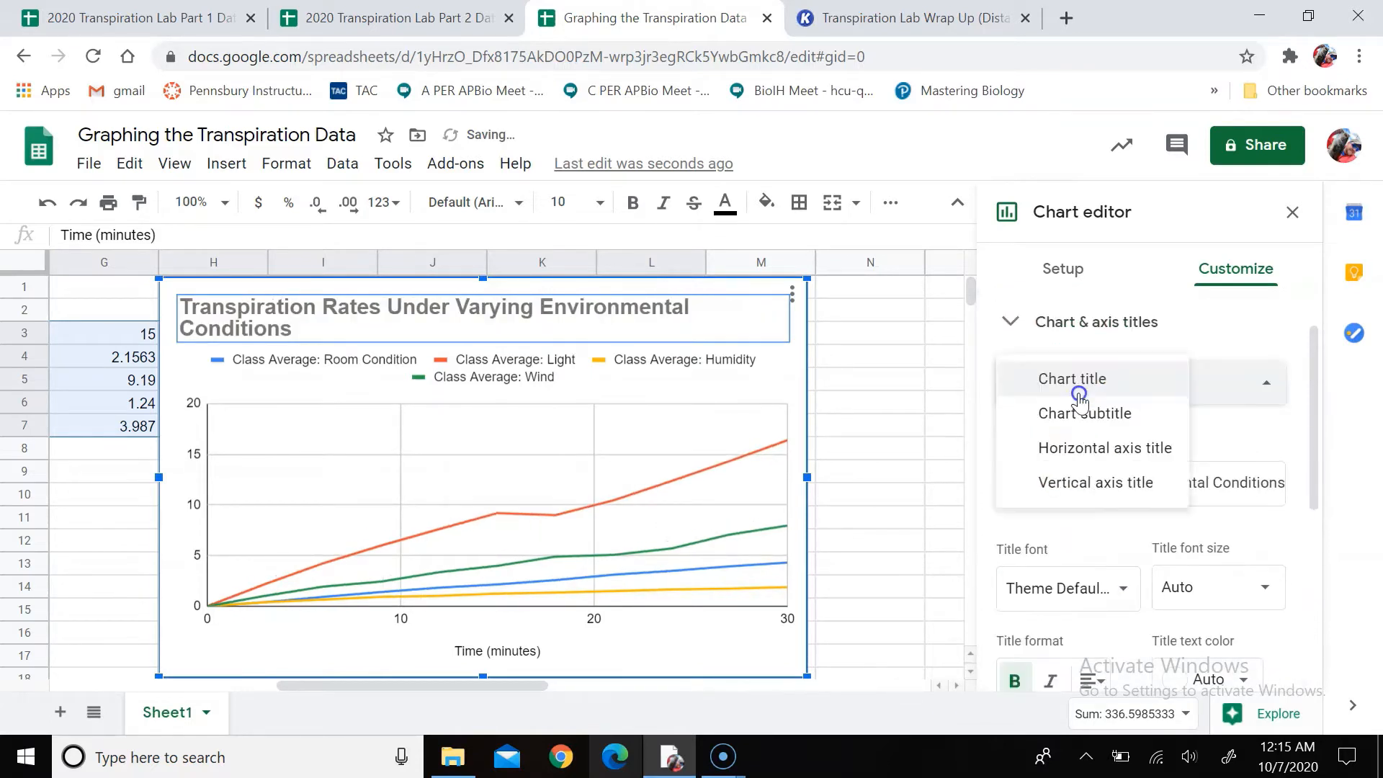
click(1055, 482)
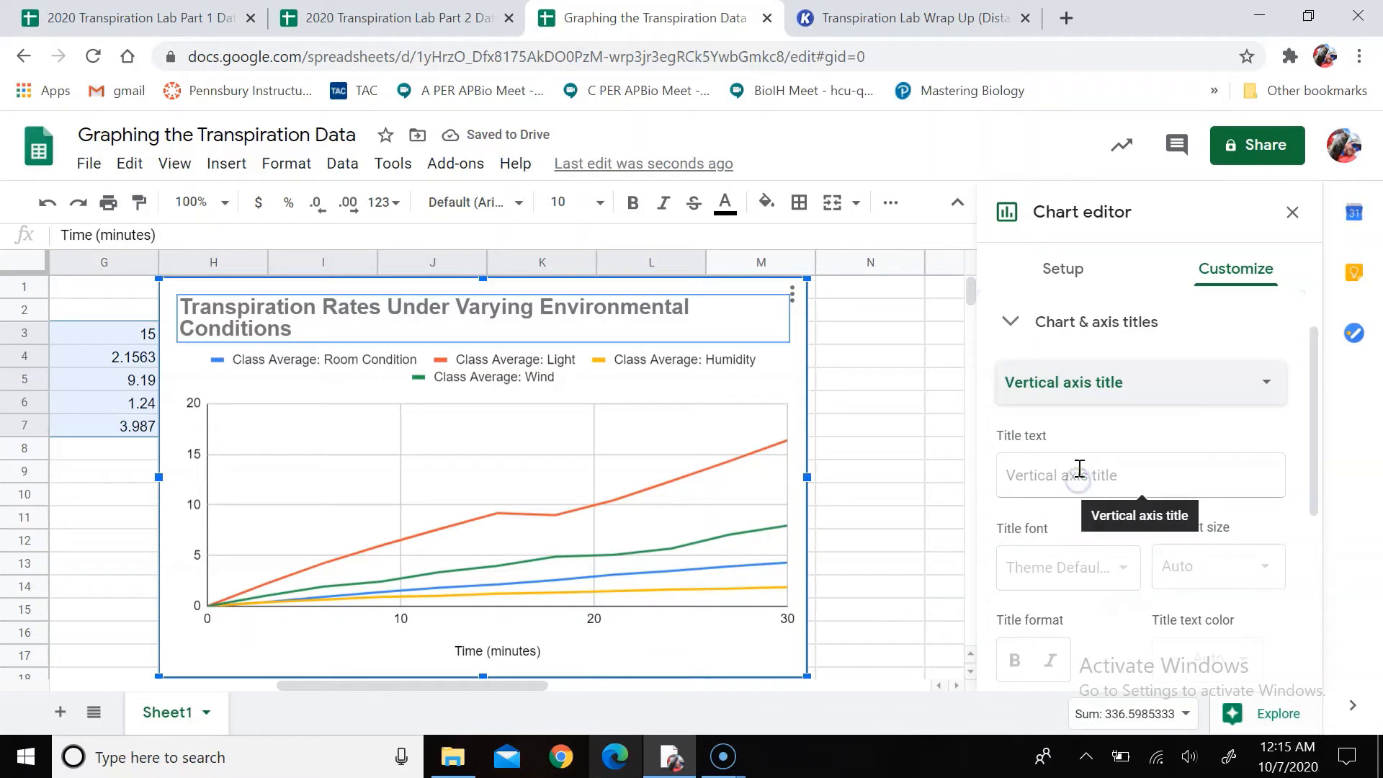
click(1071, 475)
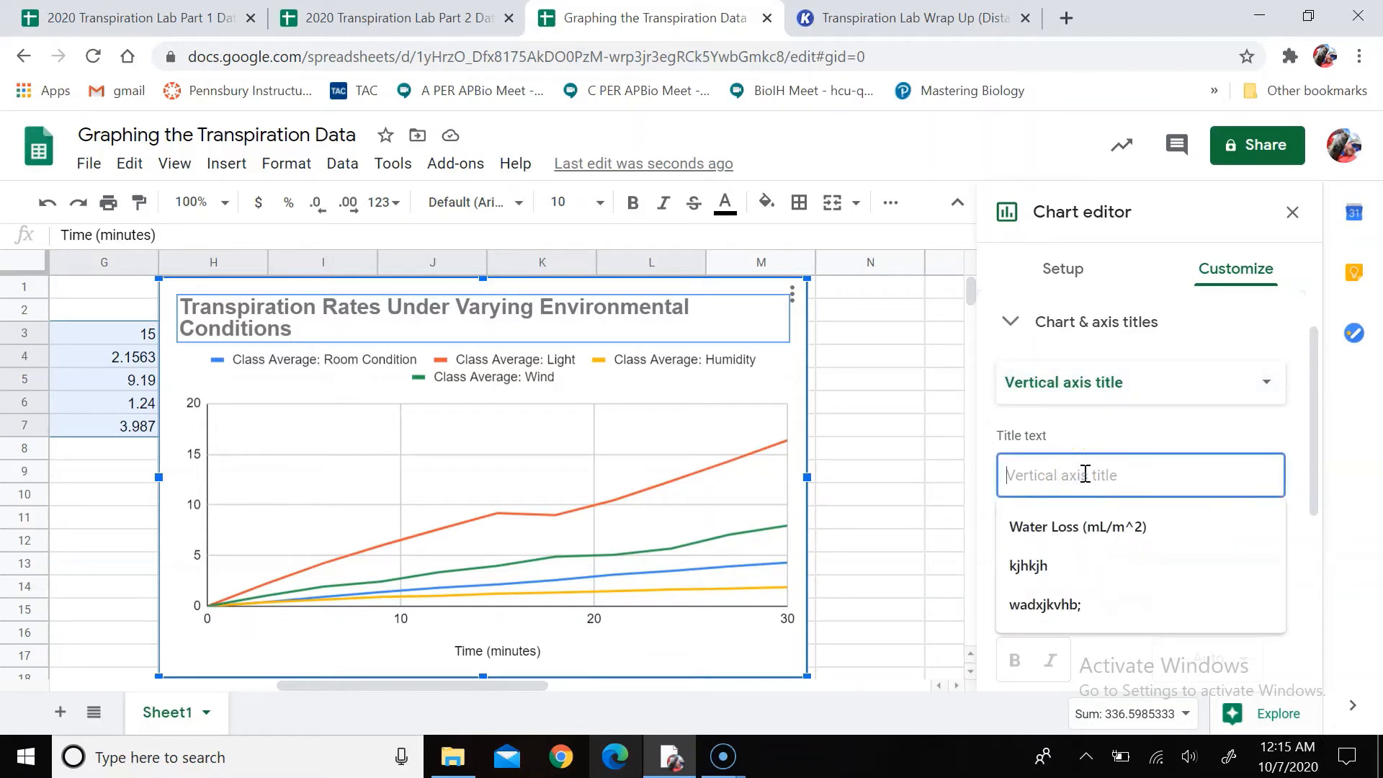
click(1059, 526)
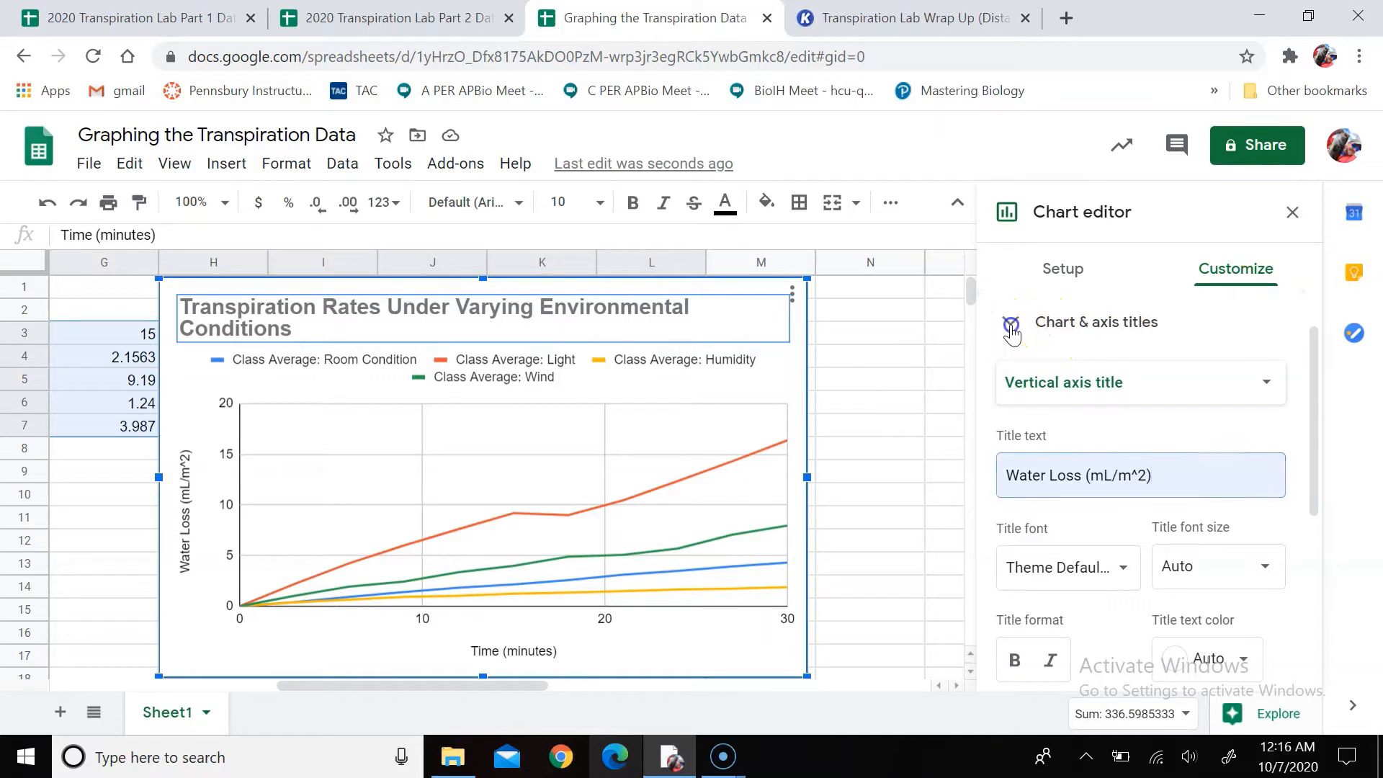
Set the chart's legend position to Right and widen the chart on both sides, from about column G to column N
click(1010, 324)
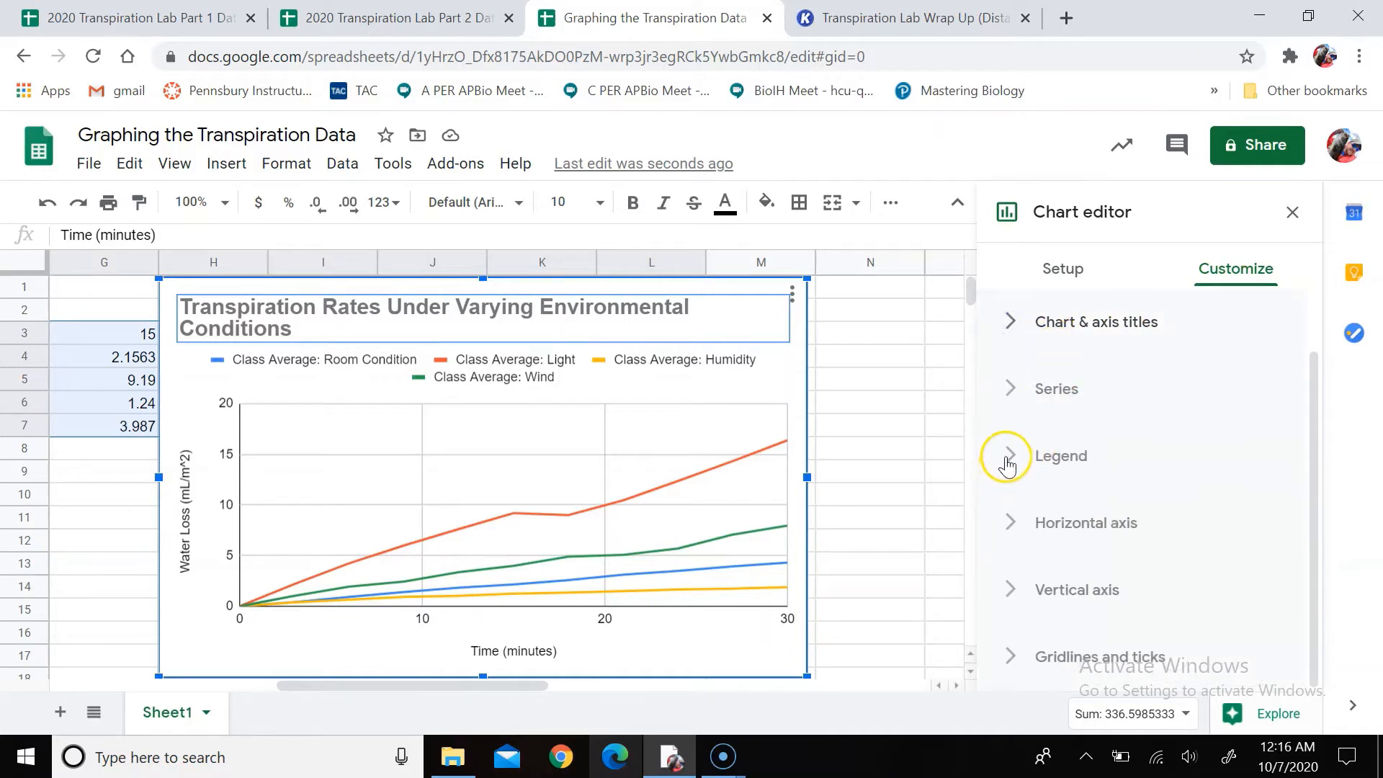
click(1007, 456)
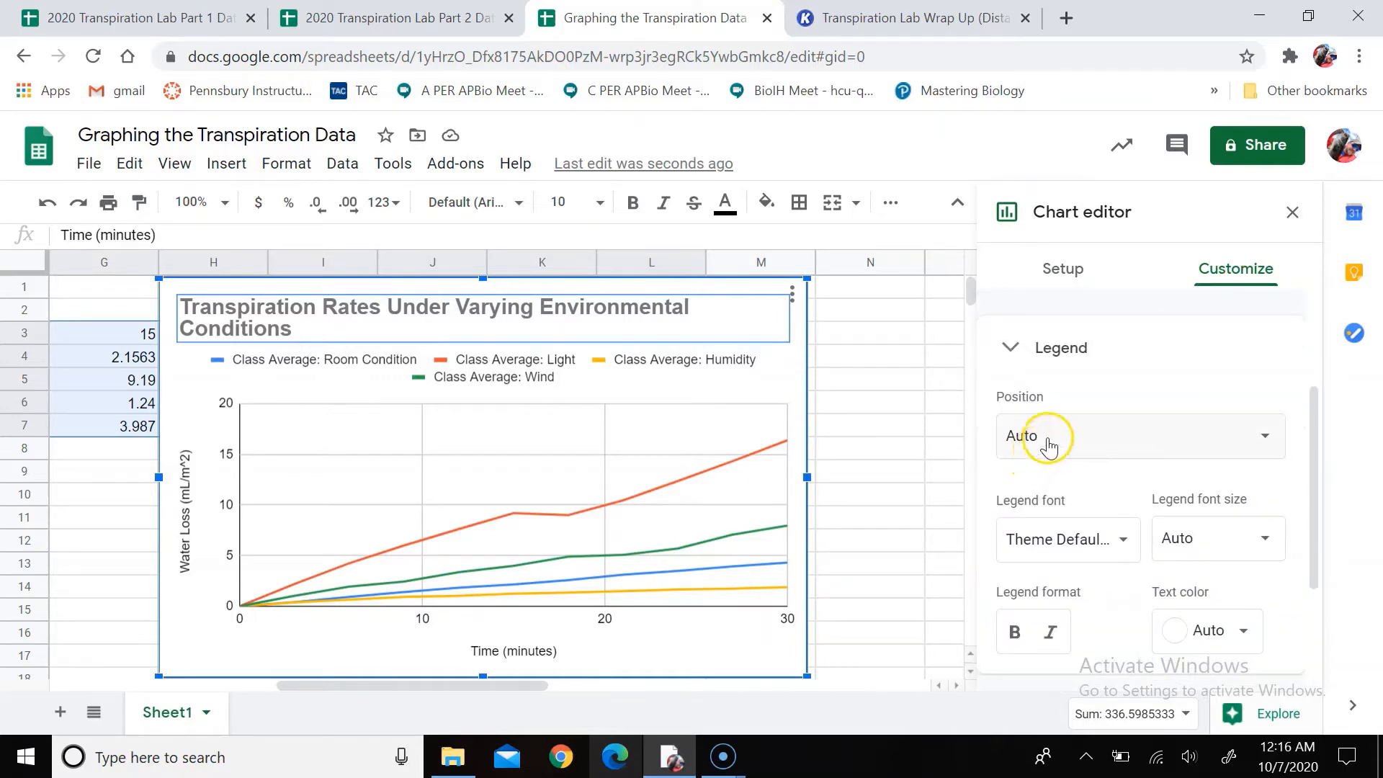
click(1090, 434)
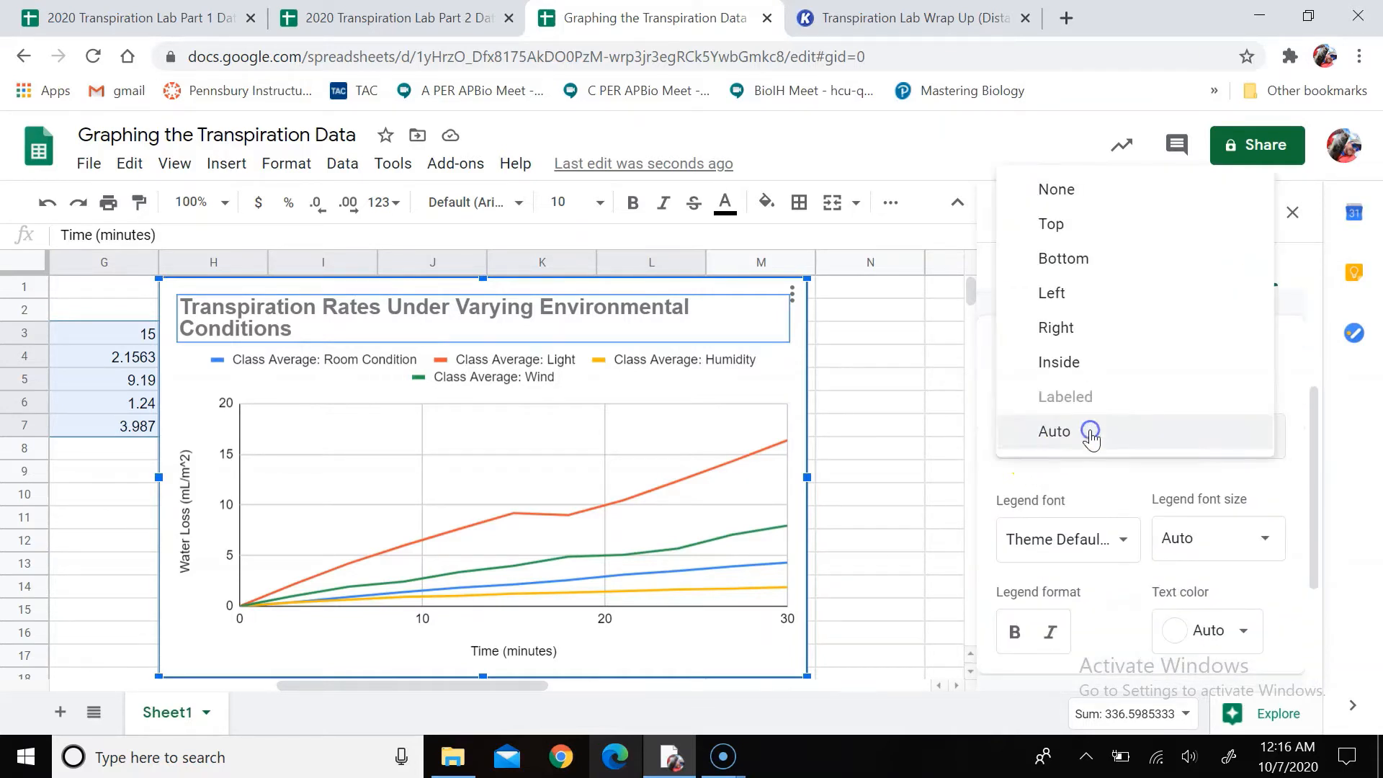
click(1096, 343)
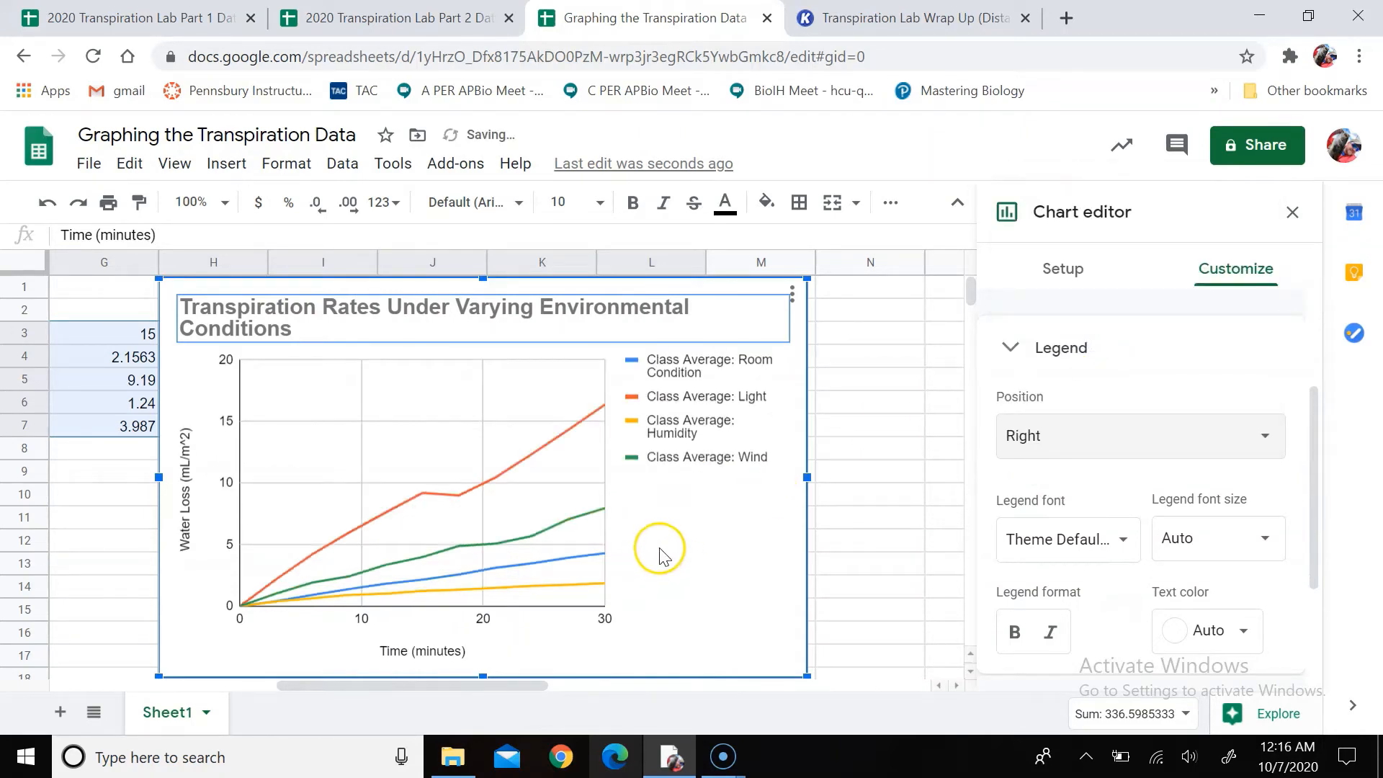
drag(806, 477, 939, 476)
drag(159, 476, 94, 477)
Shorten the room condition legend entry in the chart to "Room Condition"
double_click(821, 339)
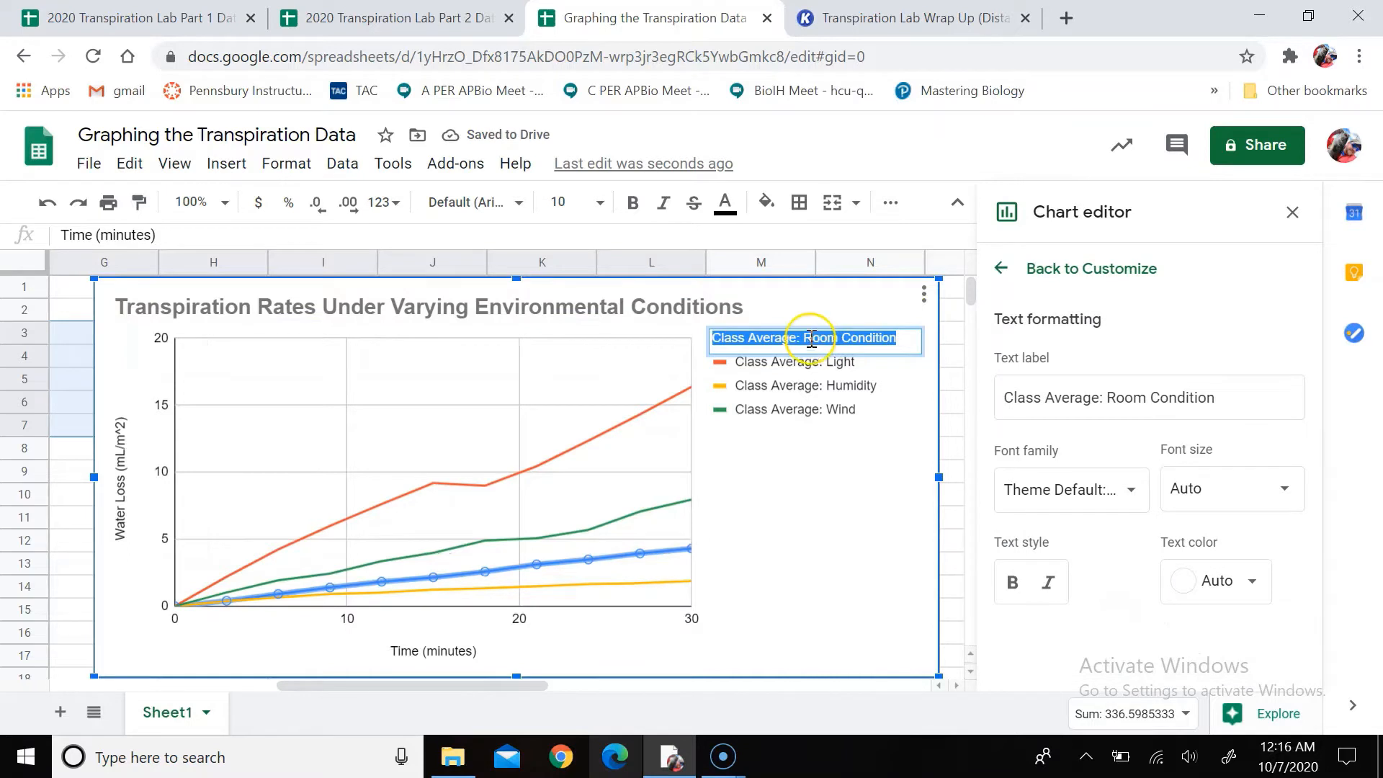
click(804, 337)
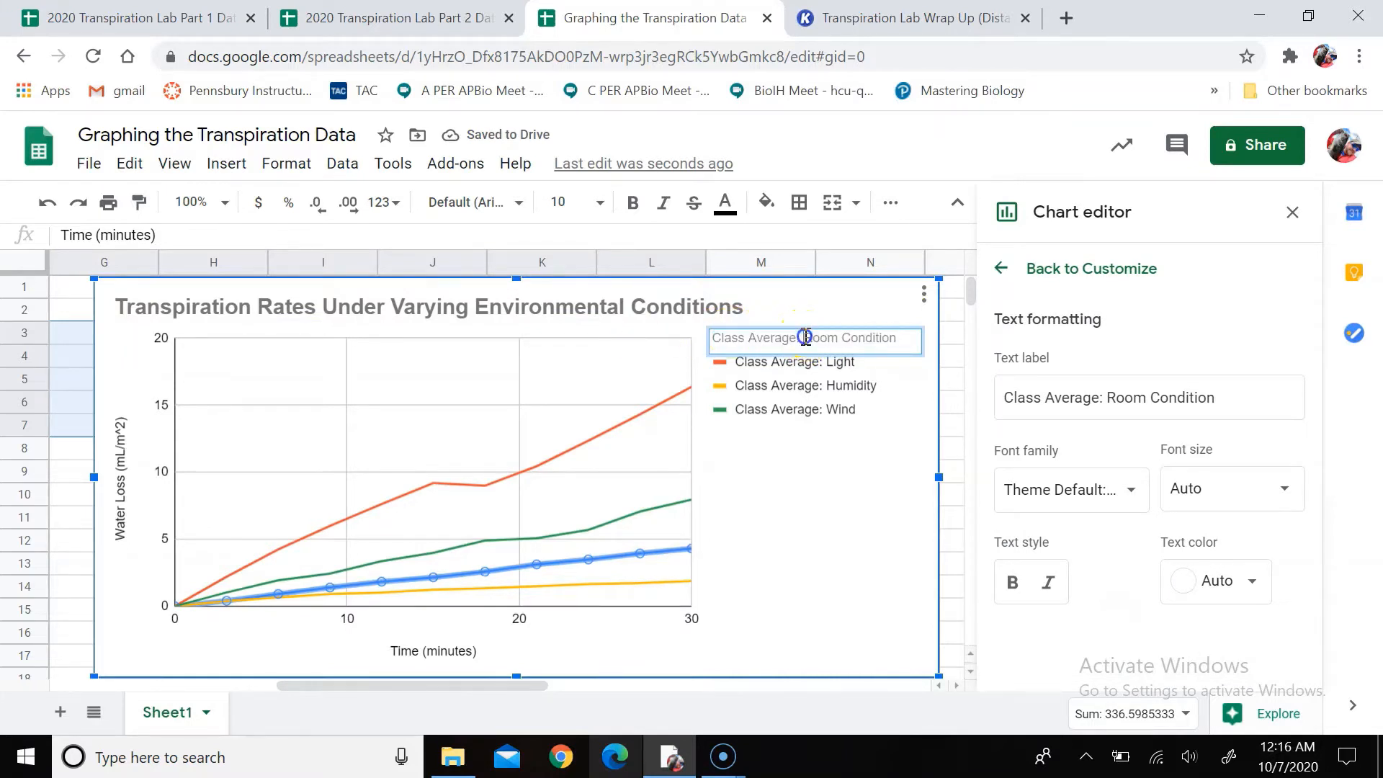
drag(805, 337, 713, 342)
key(BackSpace)
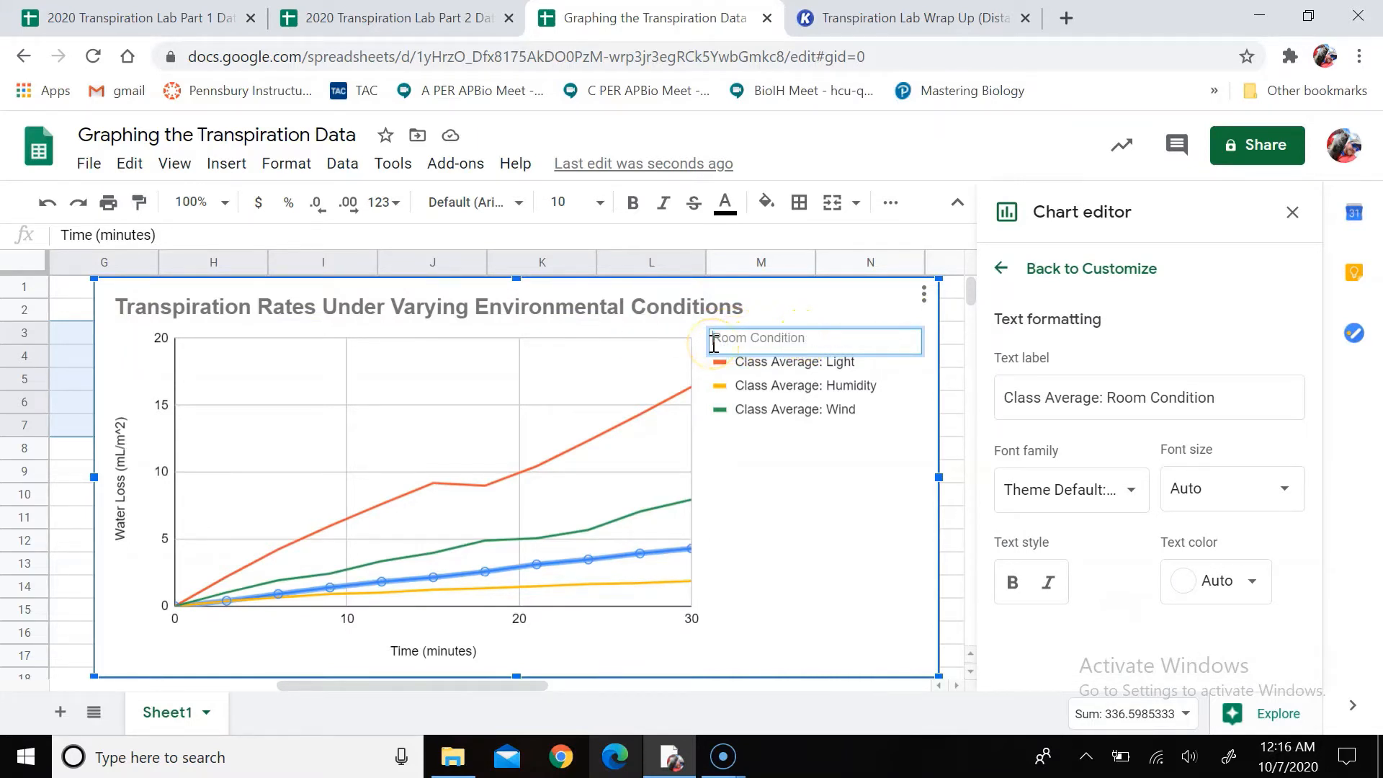
click(747, 453)
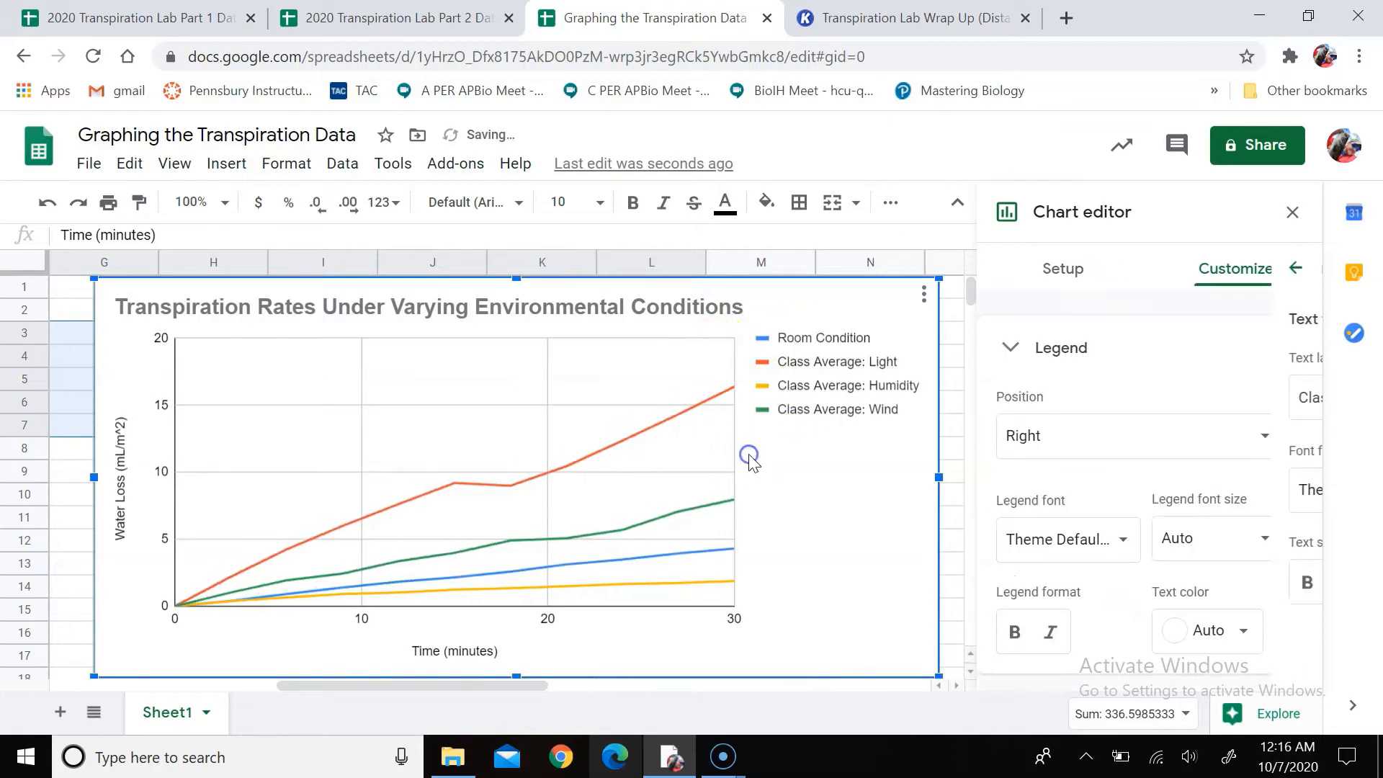
Shorten the light series' legend entry in the chart to "Light"
click(870, 366)
click(842, 368)
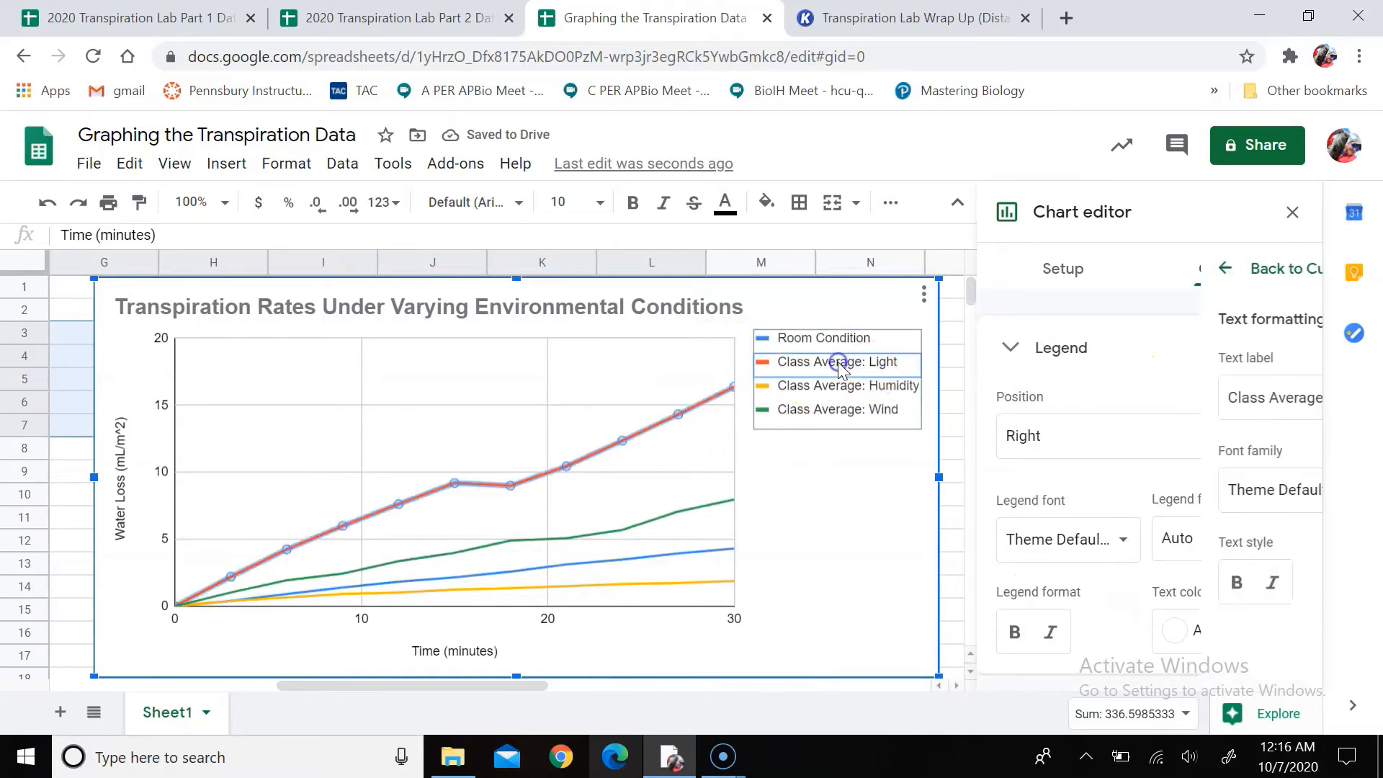
click(843, 369)
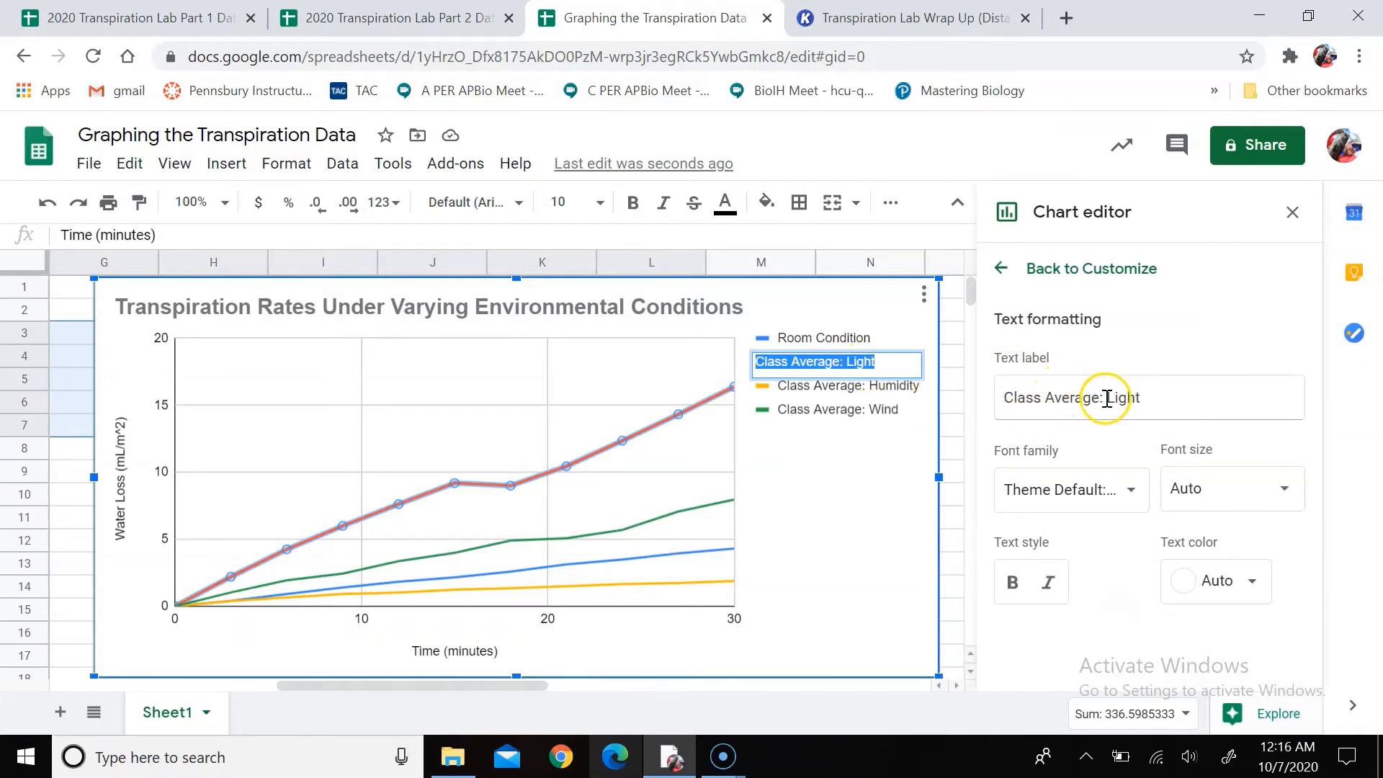
drag(1105, 396, 916, 407)
key(BackSpace)
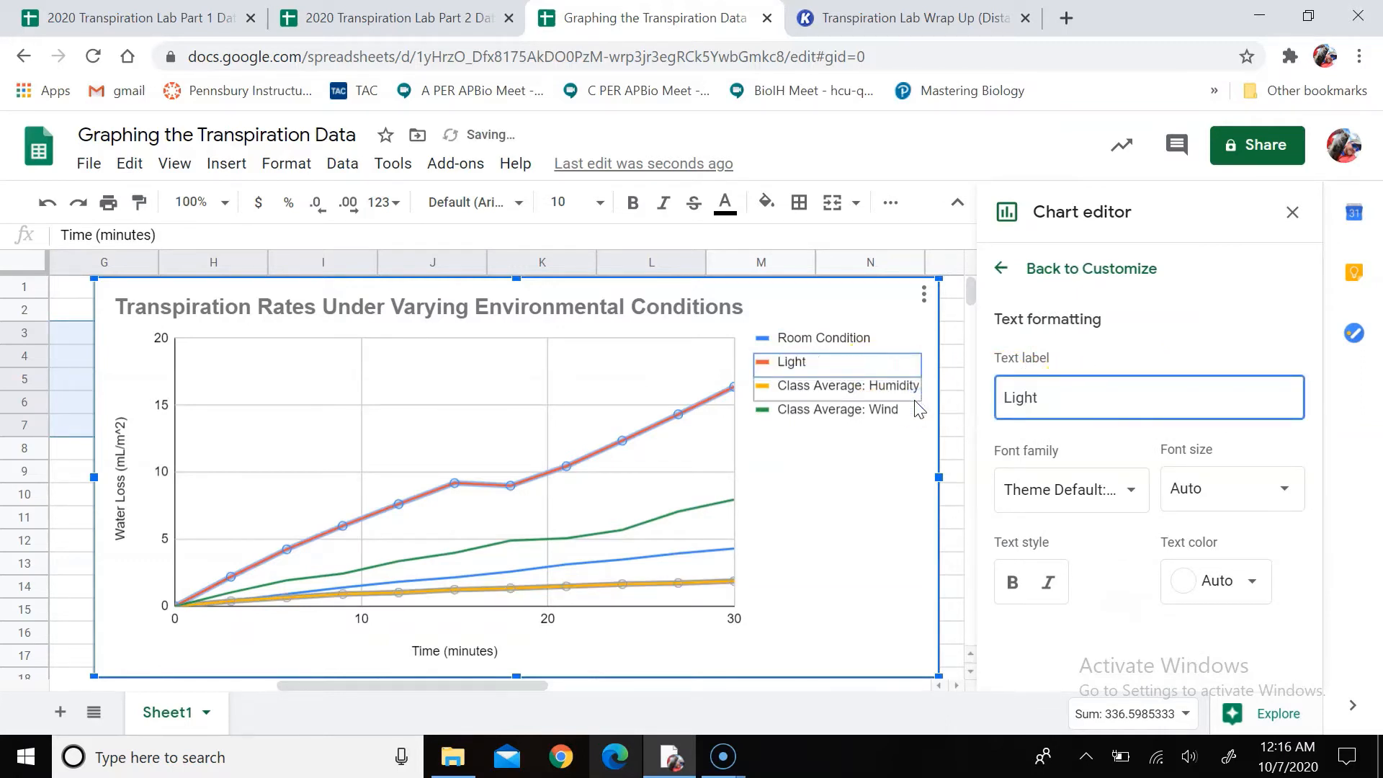
Shorten the humidity series' legend entry in the chart to "Humidity"
click(888, 387)
click(885, 388)
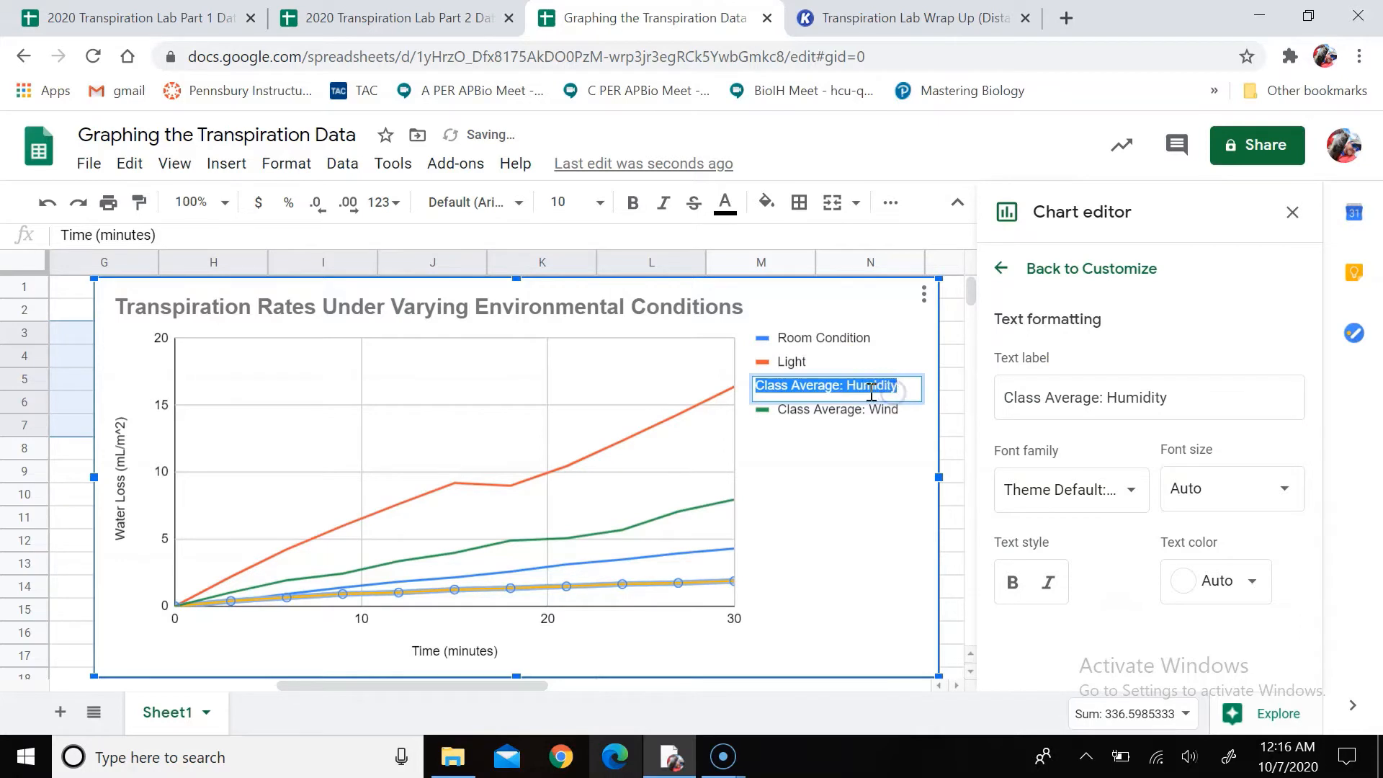
click(853, 389)
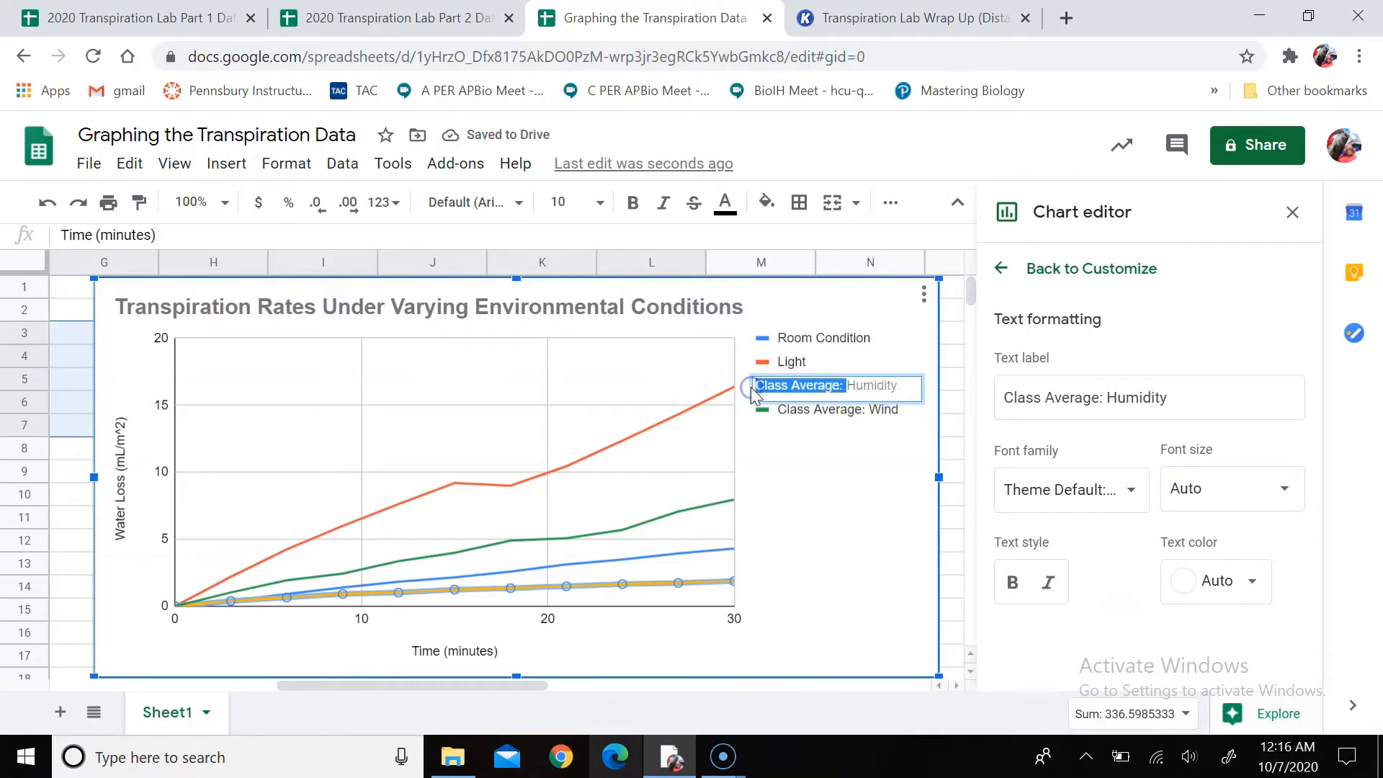
key(BackSpace)
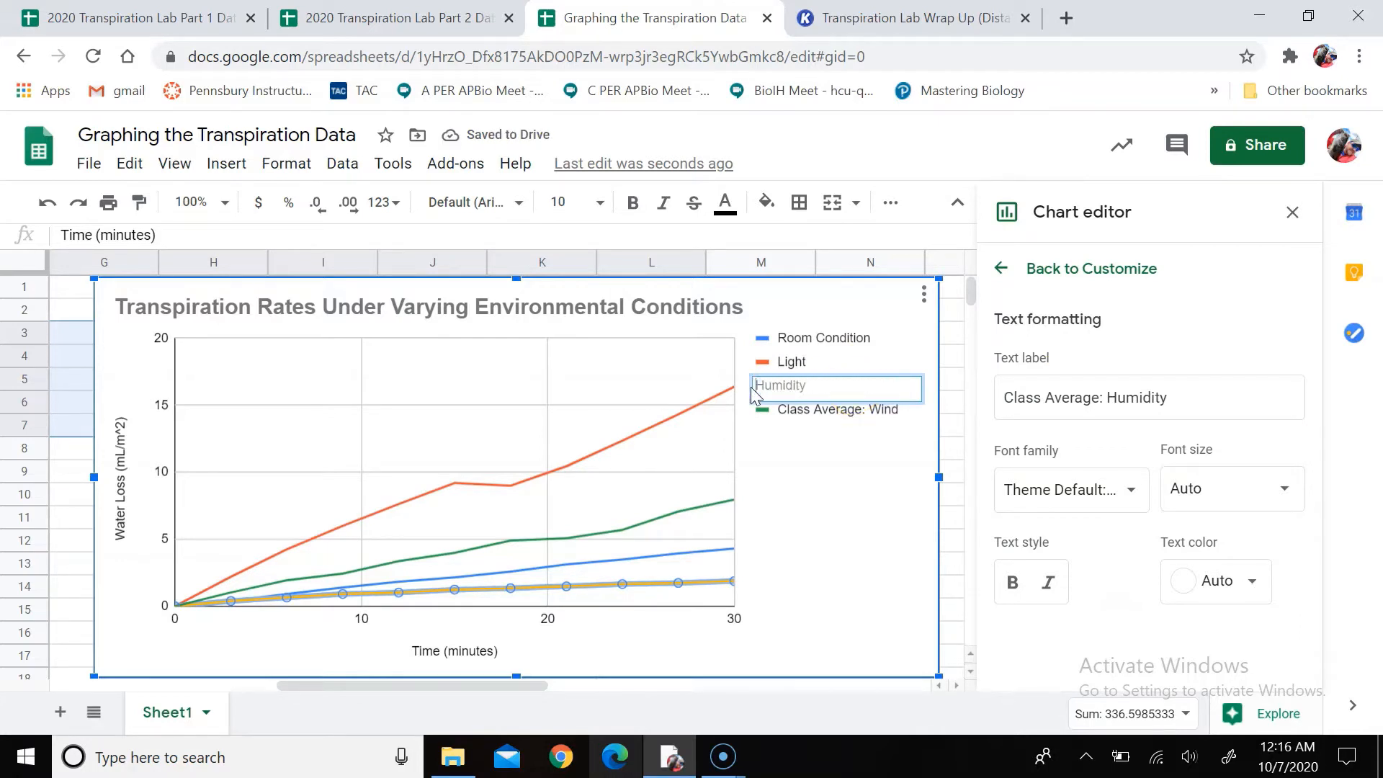
Shorten the wind series' legend entry in the chart to "Wind"
click(816, 412)
click(833, 410)
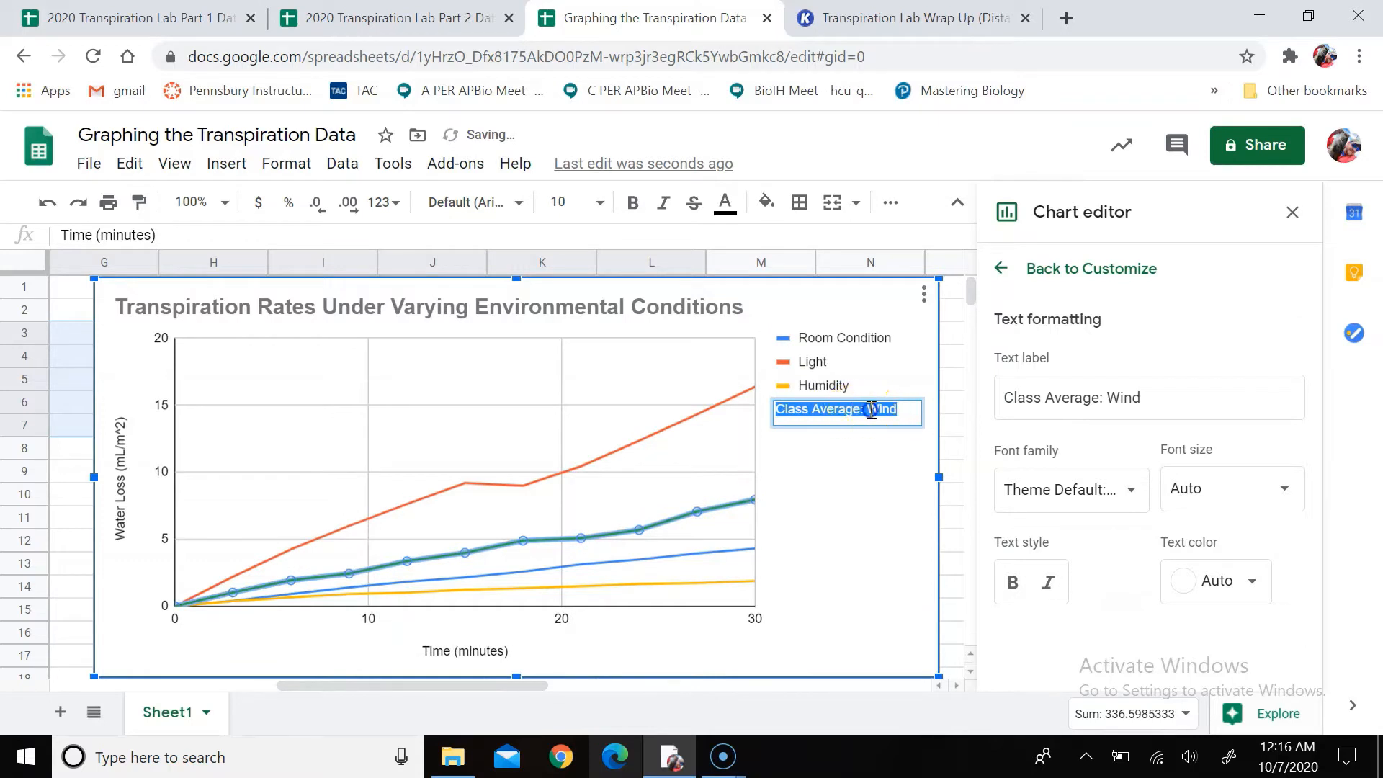
click(872, 410)
drag(868, 410, 756, 408)
click(783, 409)
key(BackSpace)
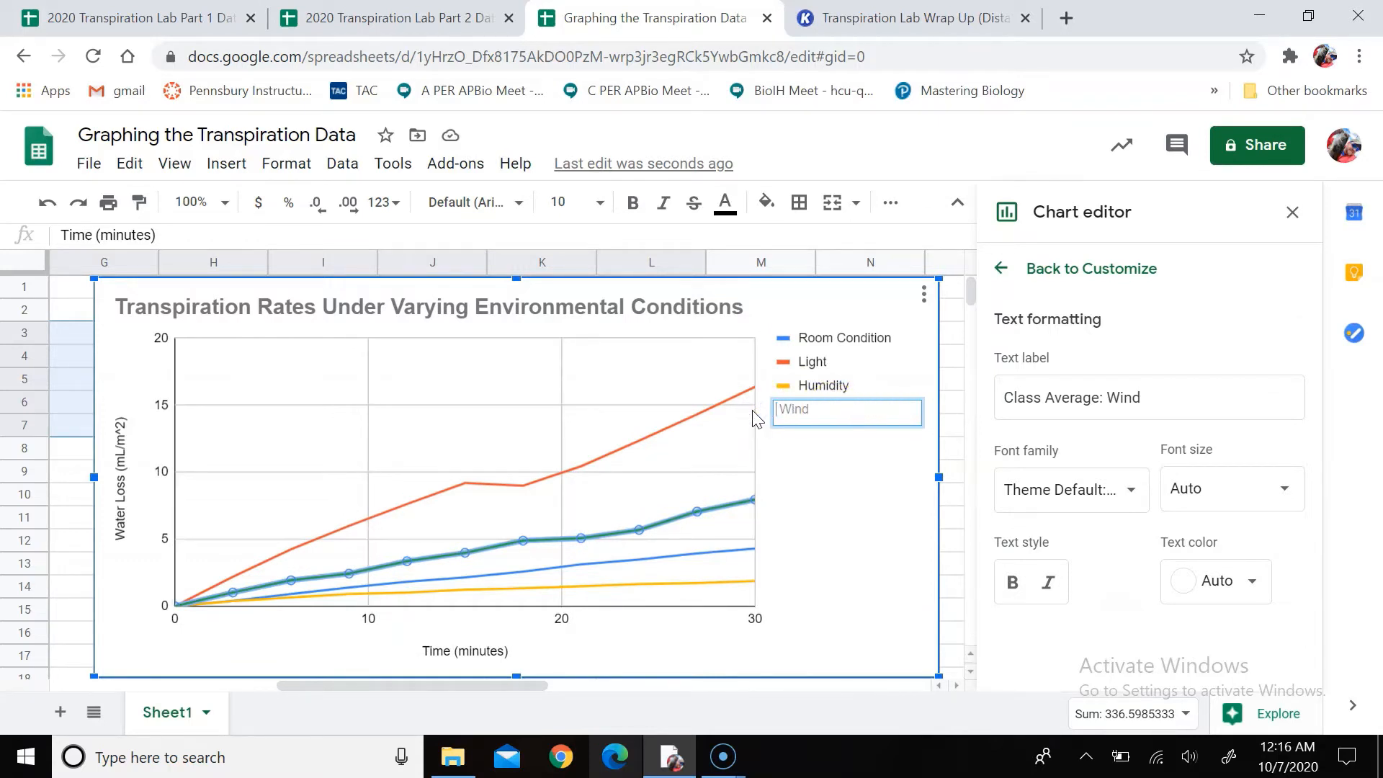
click(867, 369)
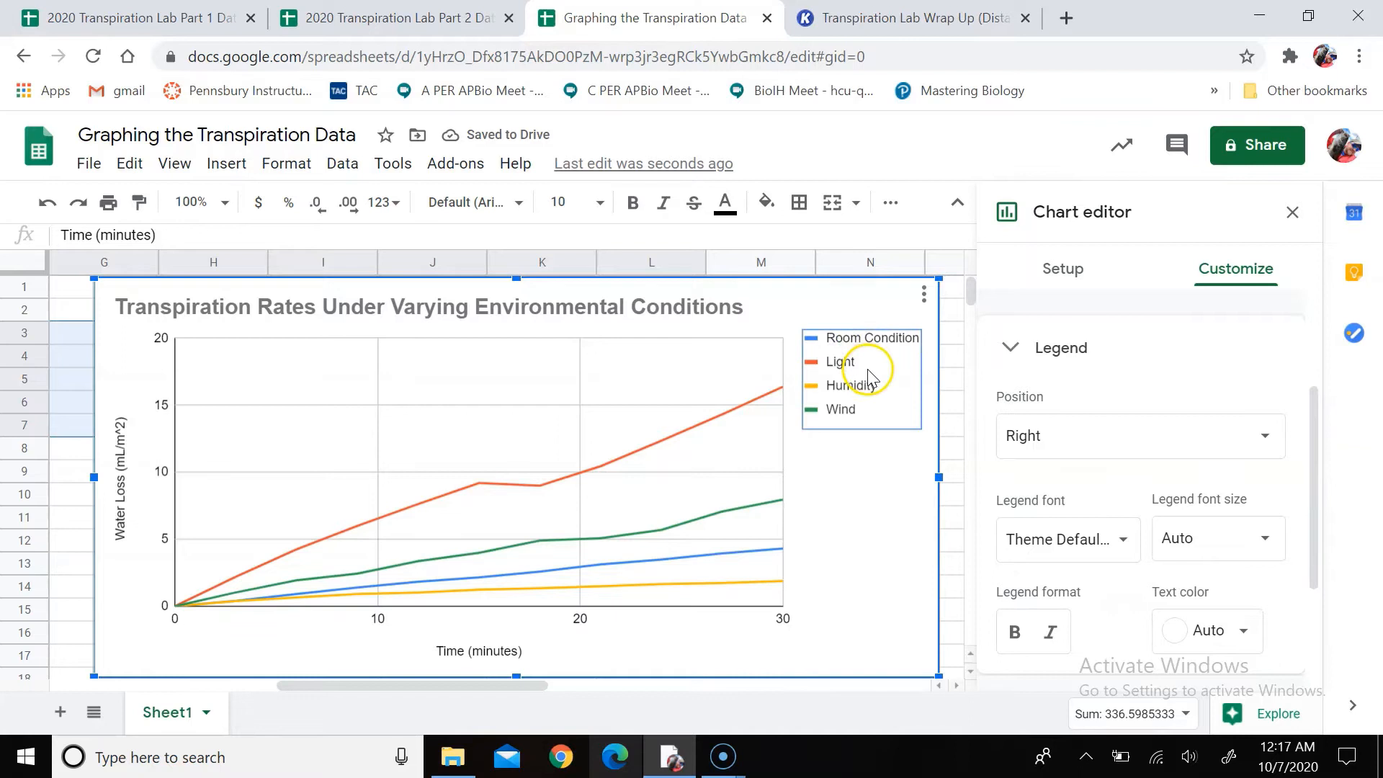
click(828, 338)
click(857, 340)
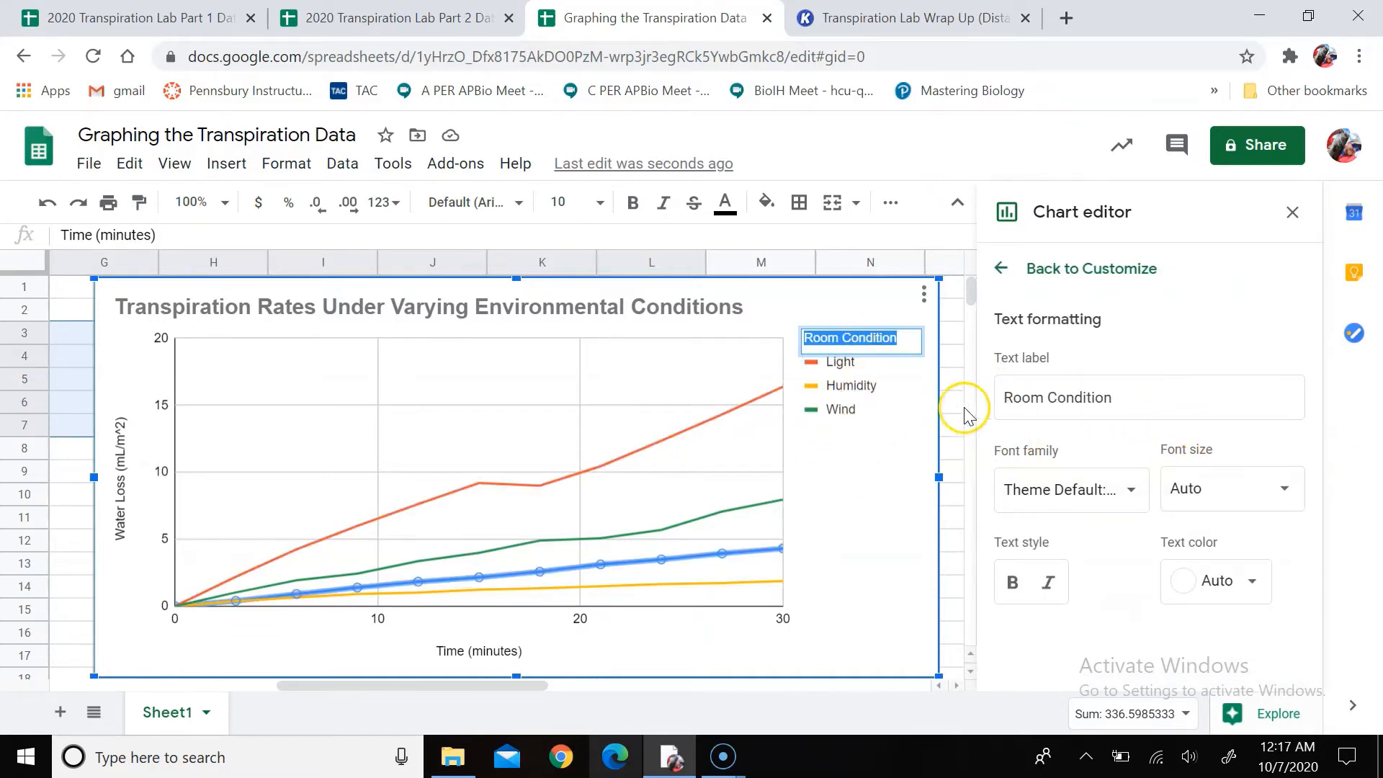
click(879, 448)
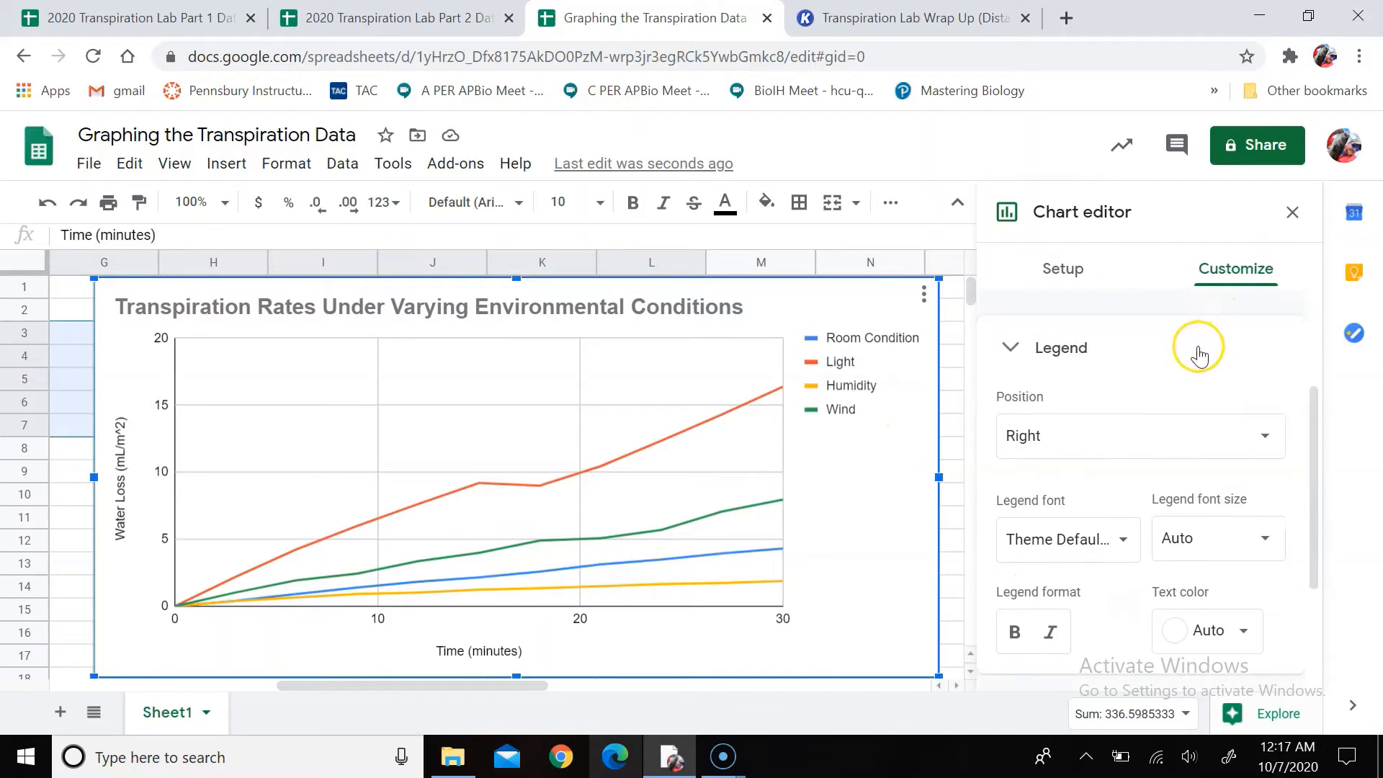
Recolour the Light series line in the chart, trying purple and settling on red
scroll(1199, 357, down, 3)
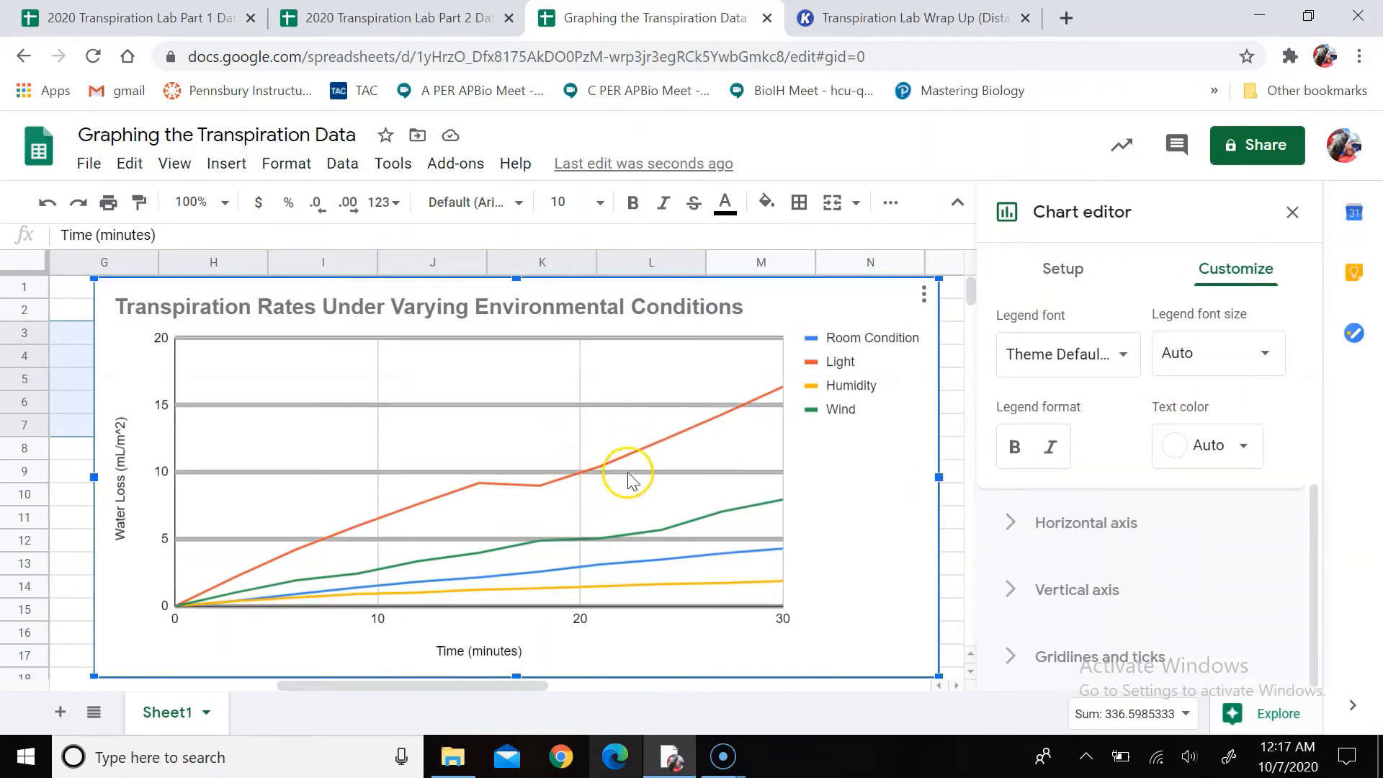
click(674, 438)
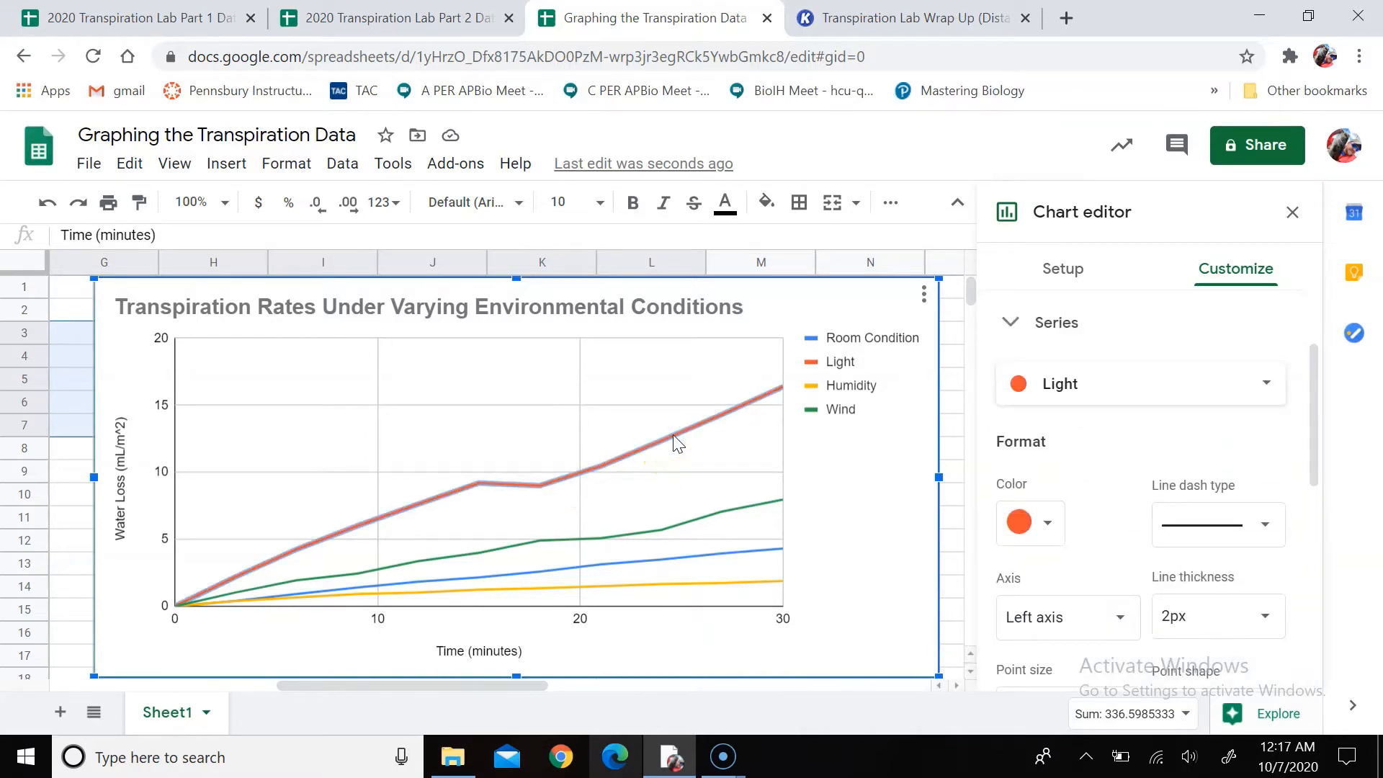
scroll(1142, 422, down, 2)
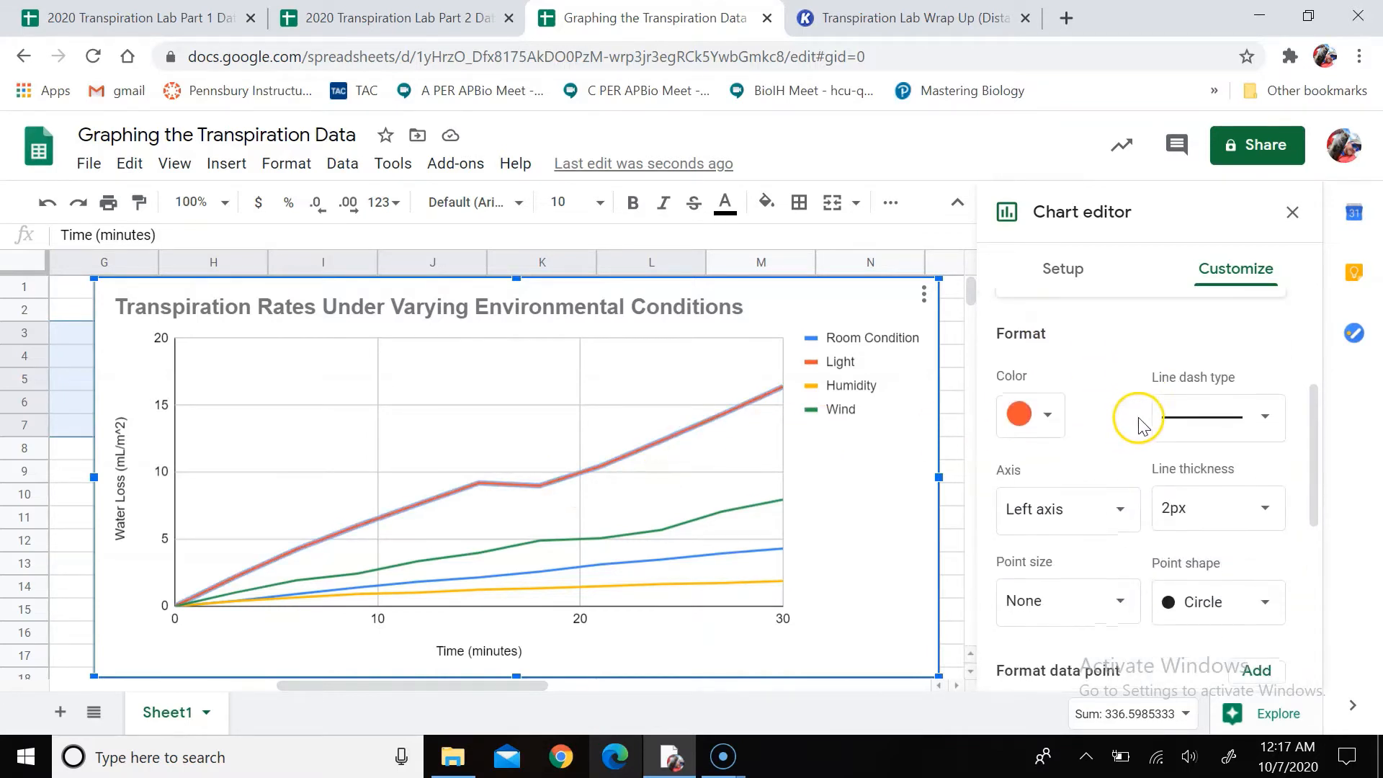
scroll(1066, 396, down, 2)
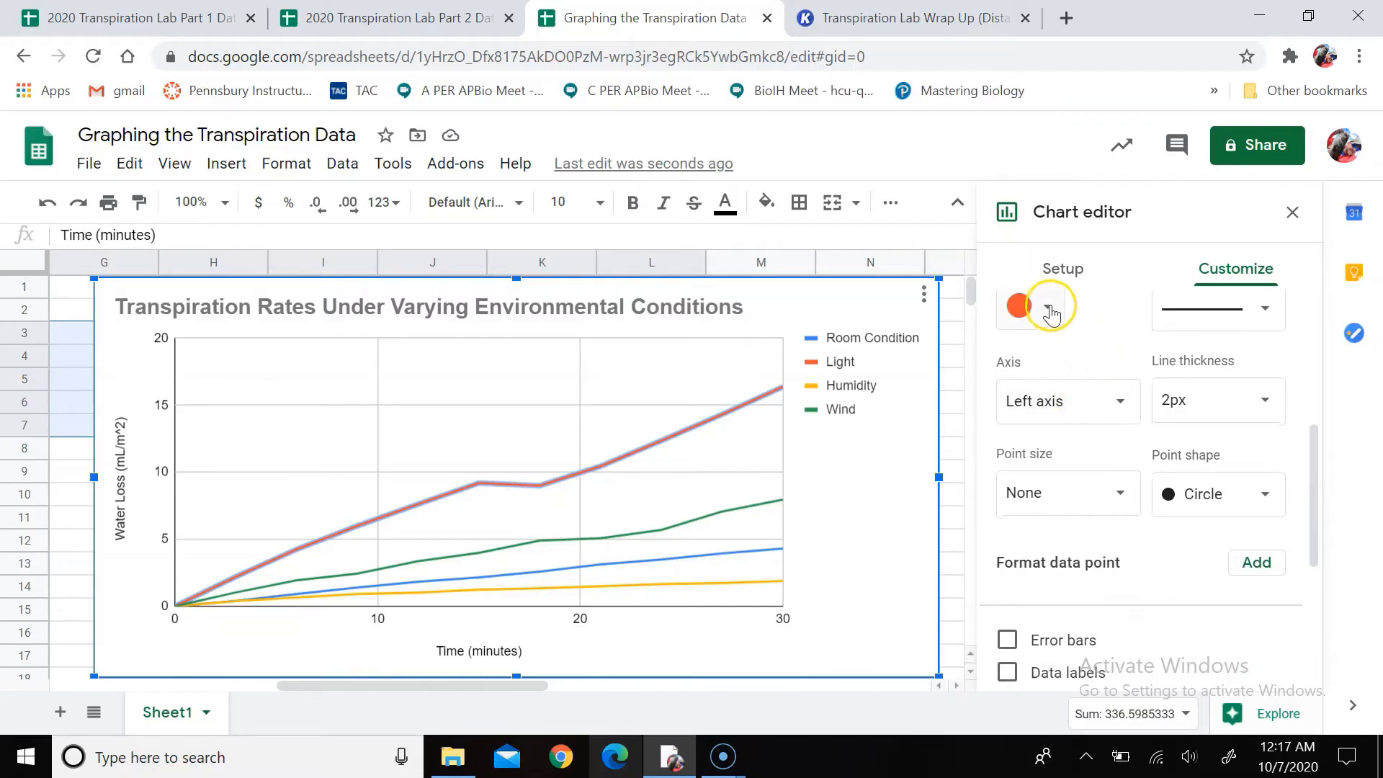
click(1034, 315)
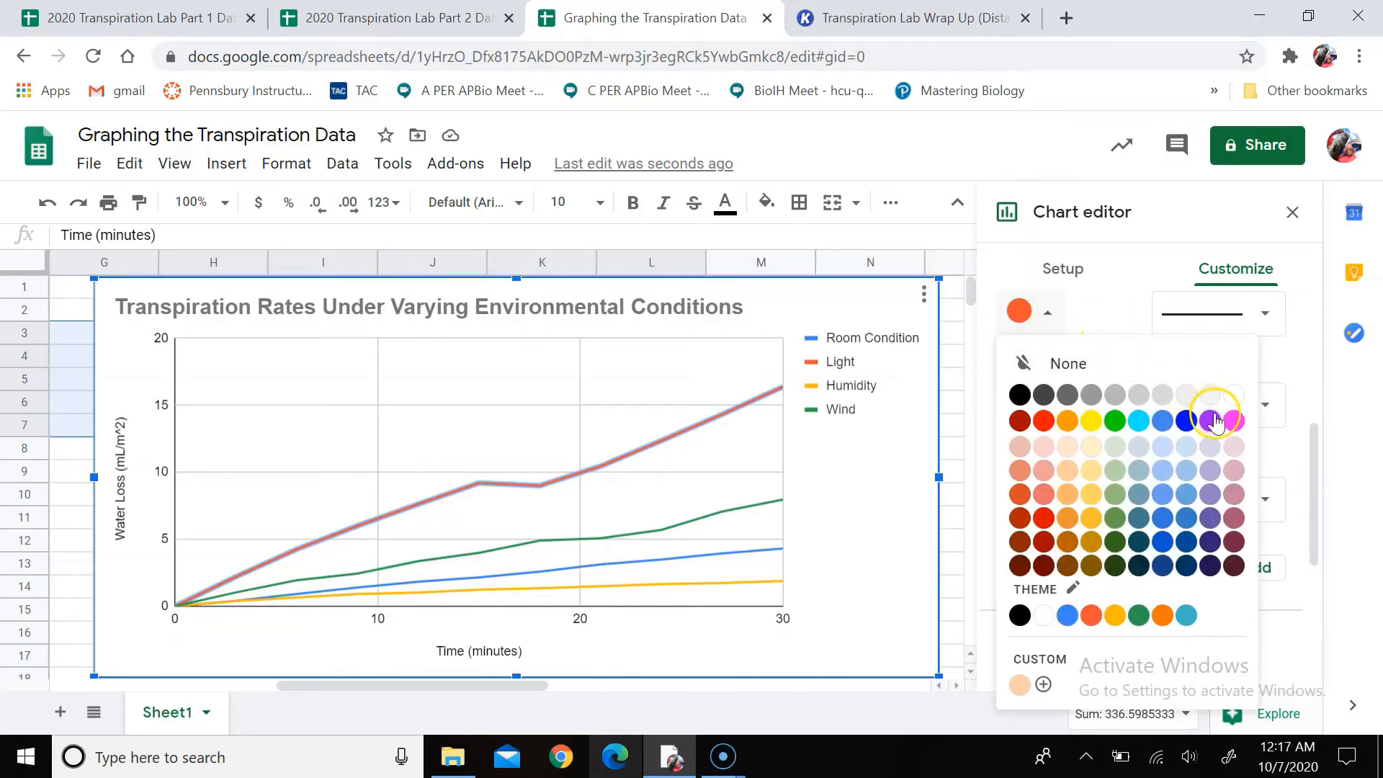
click(1210, 421)
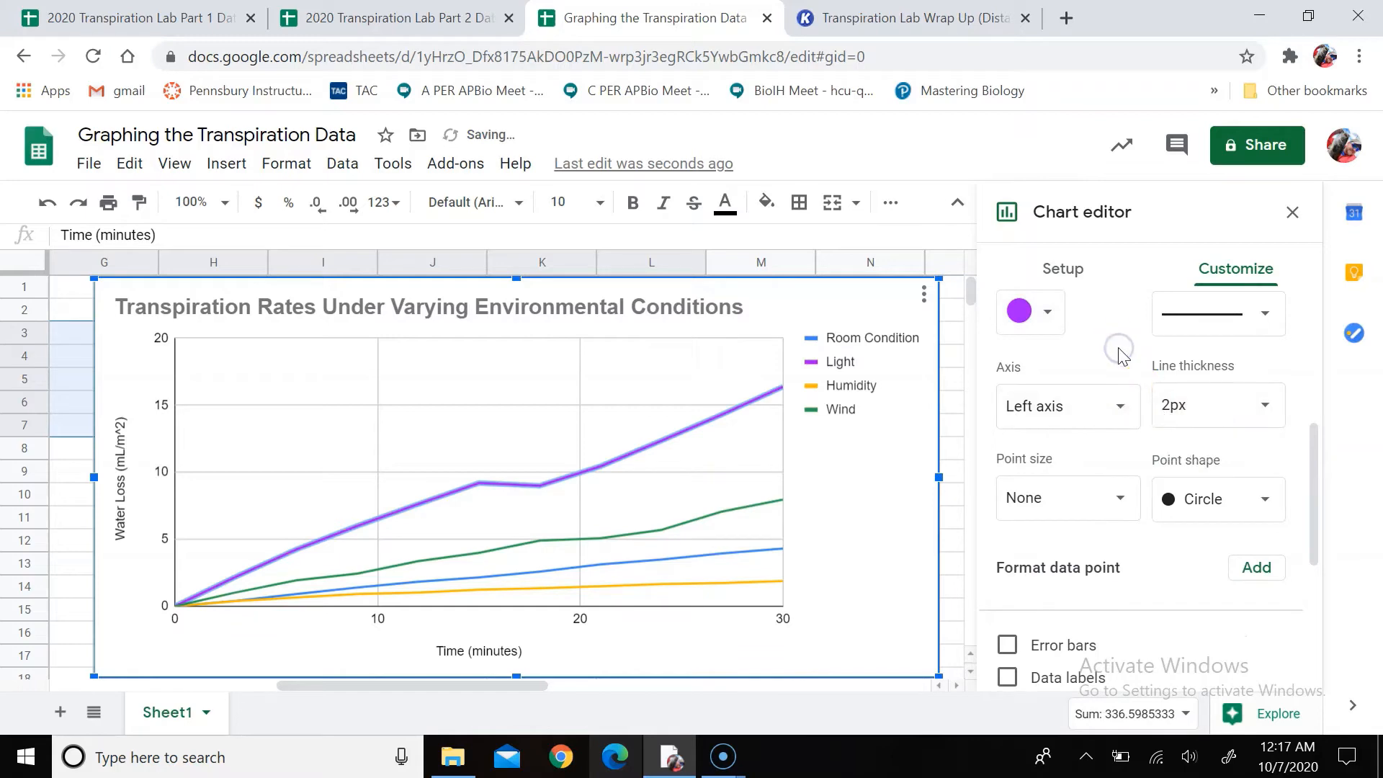
click(1023, 311)
click(1039, 428)
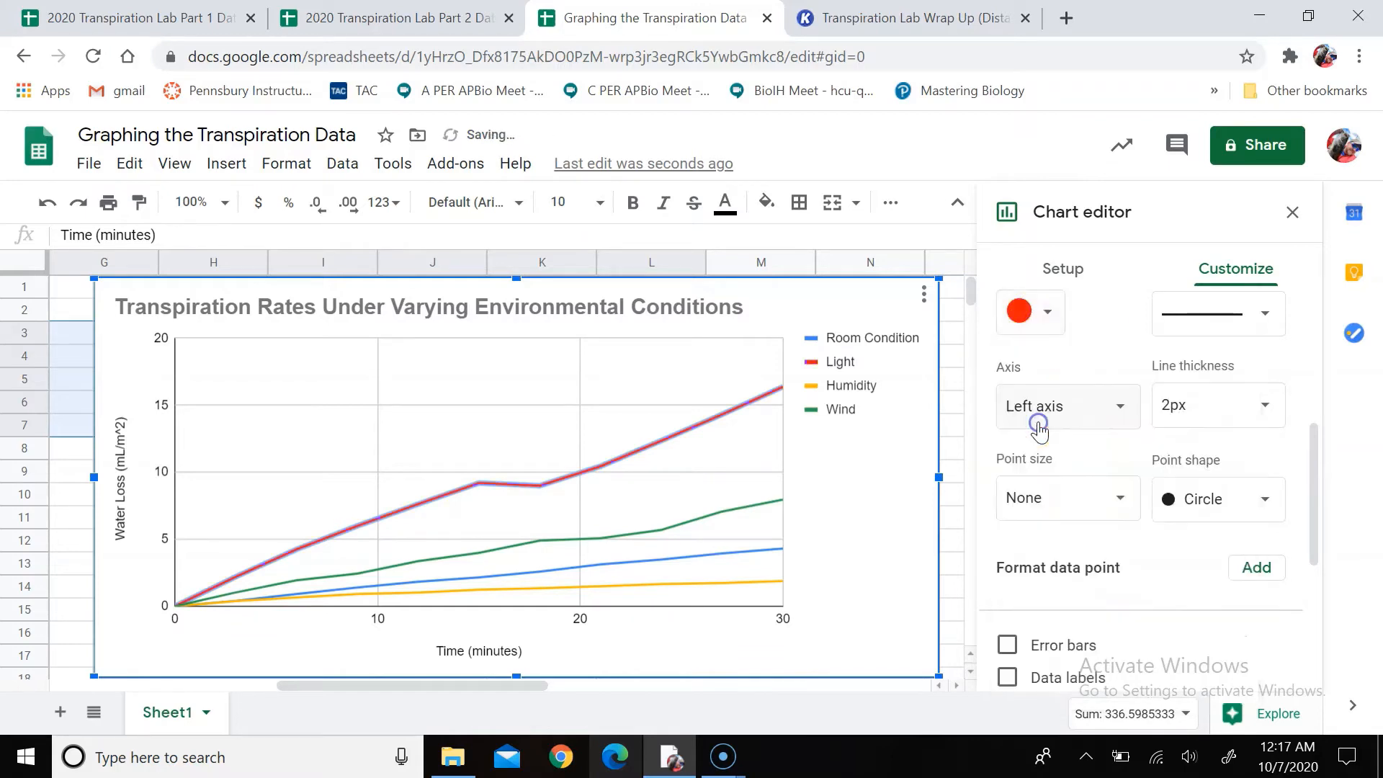
Turn on data labels for the Light series and set its point shape to Diamond
scroll(1091, 357, down, 3)
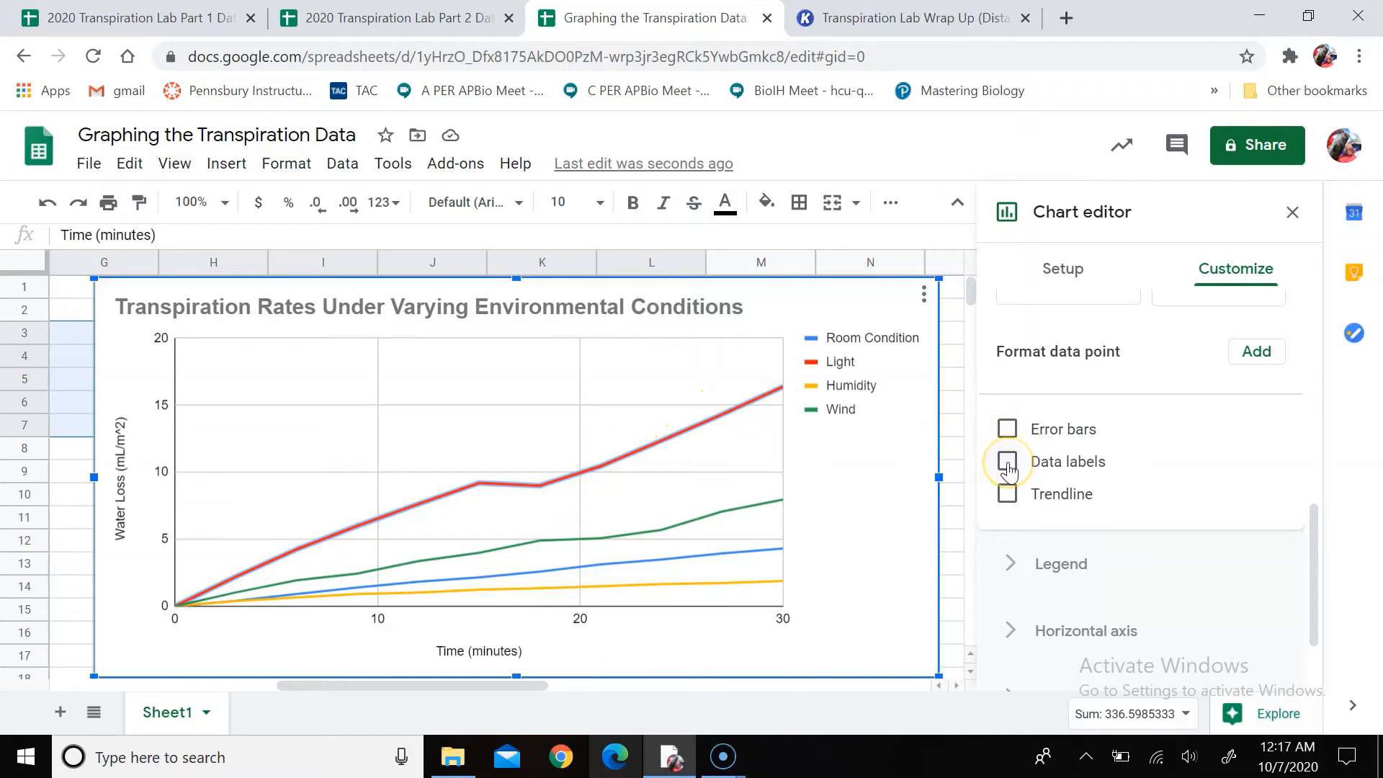
click(1007, 462)
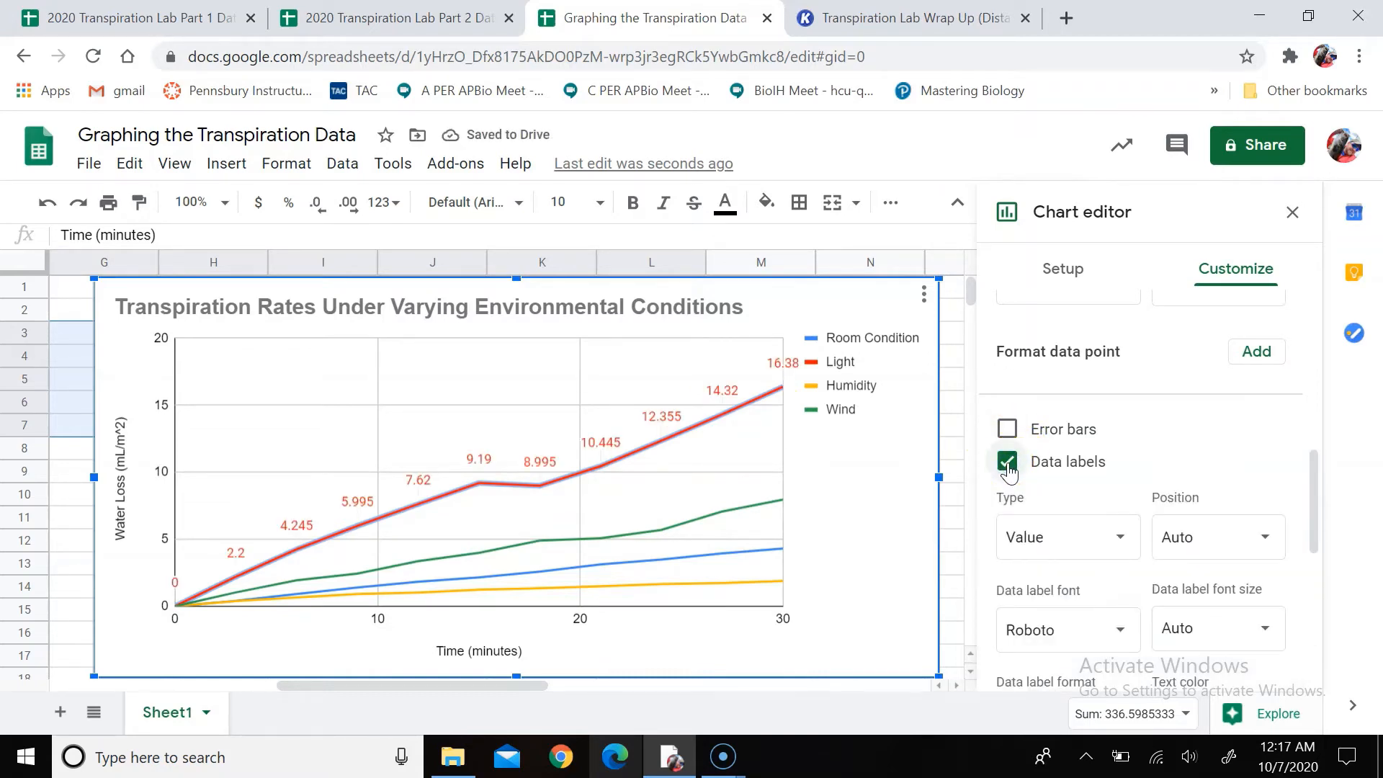
scroll(1122, 441, down, 3)
scroll(1125, 441, up, 5)
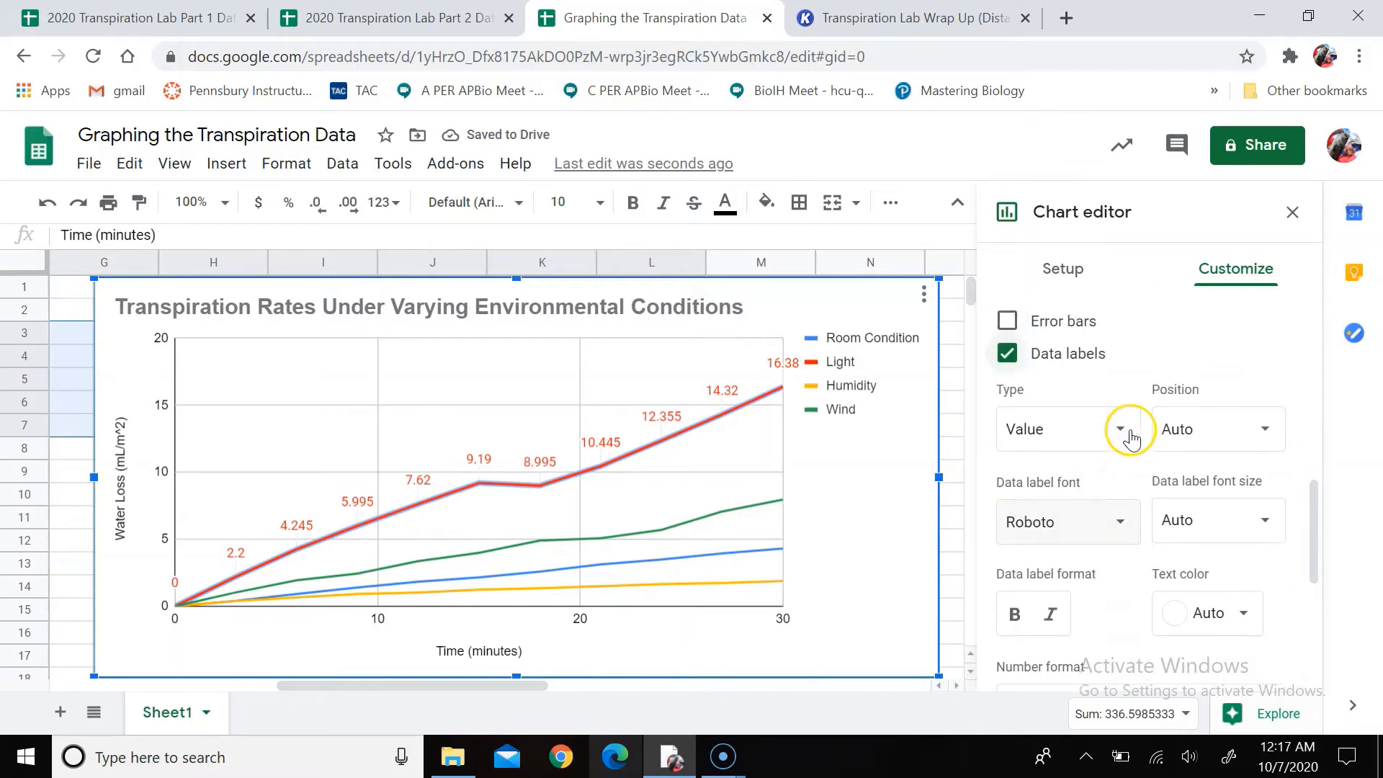
click(1210, 390)
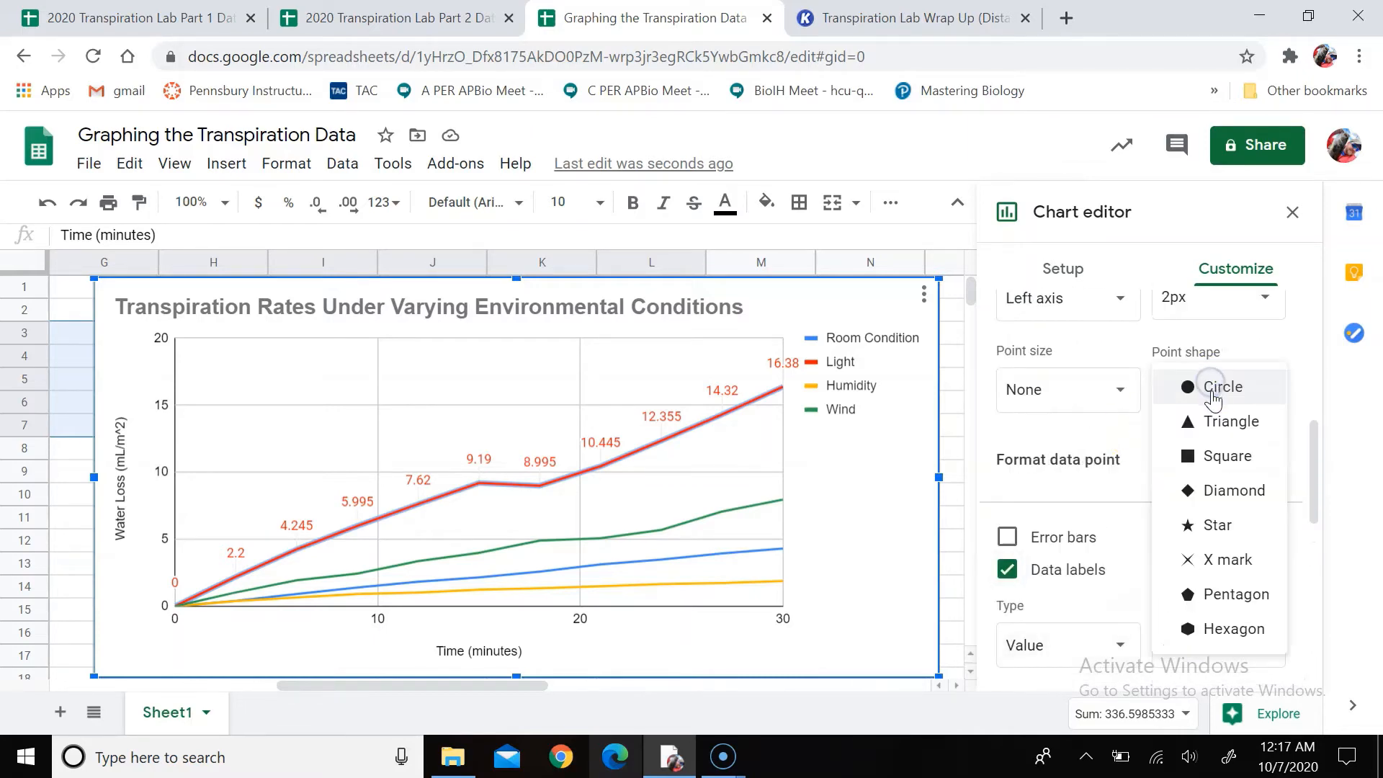
click(1225, 491)
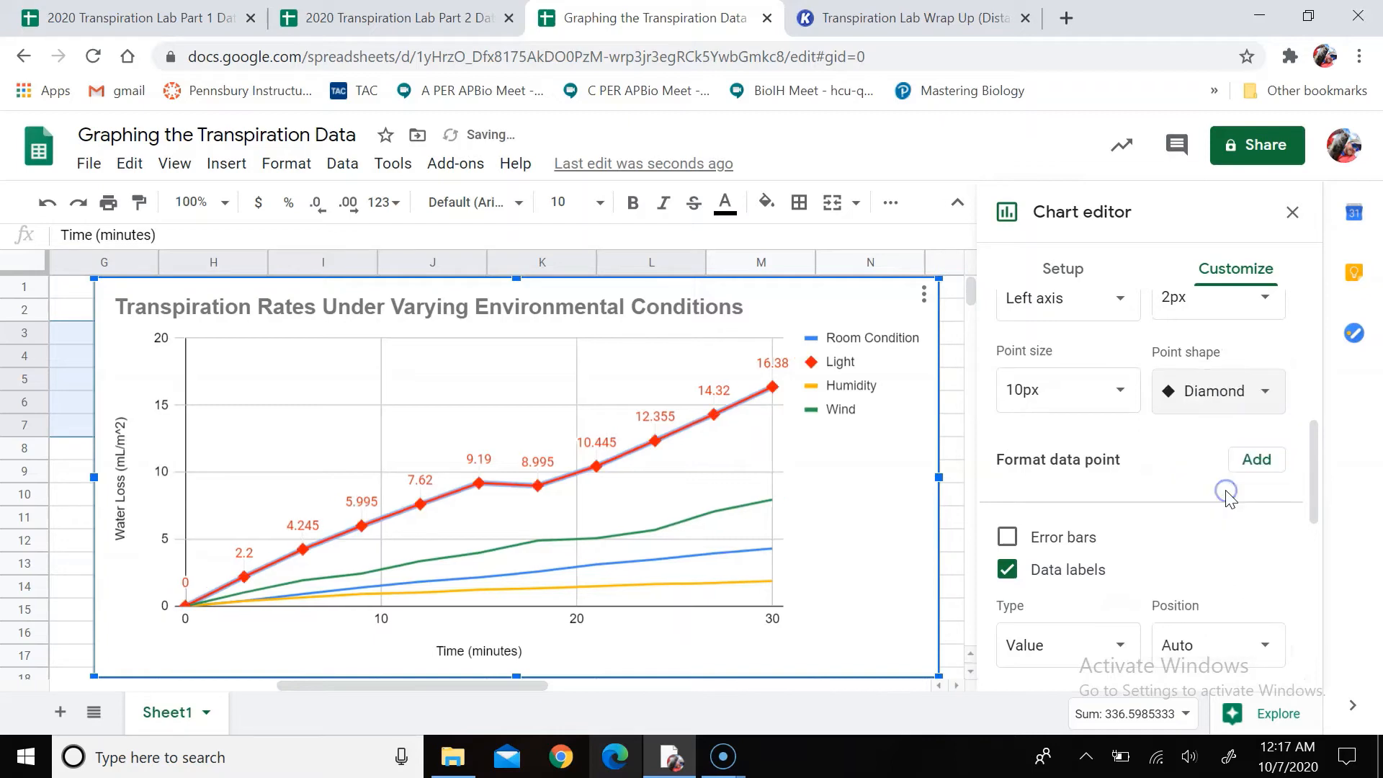
Select the Wind, Room Condition and Humidity series in the chart one after another to view their formatting options
click(671, 523)
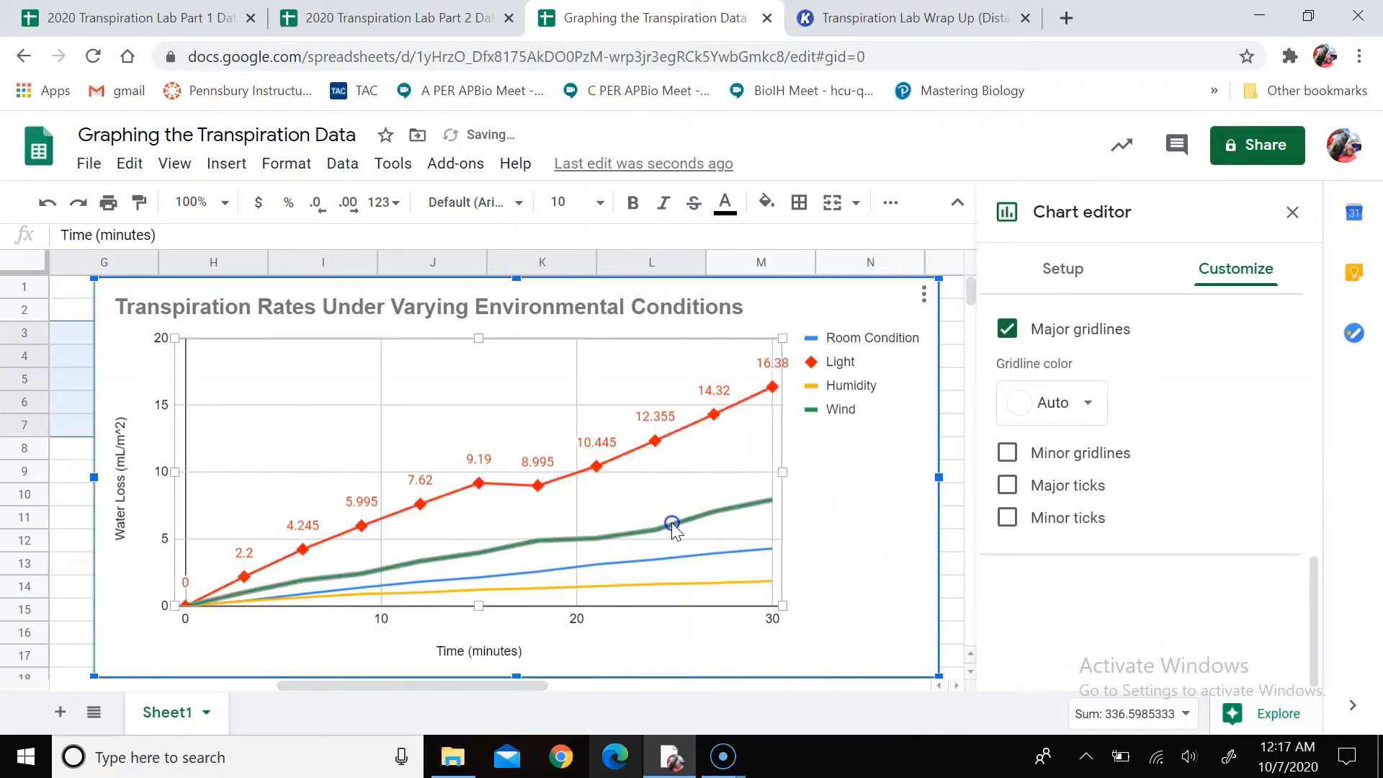
click(671, 524)
click(679, 557)
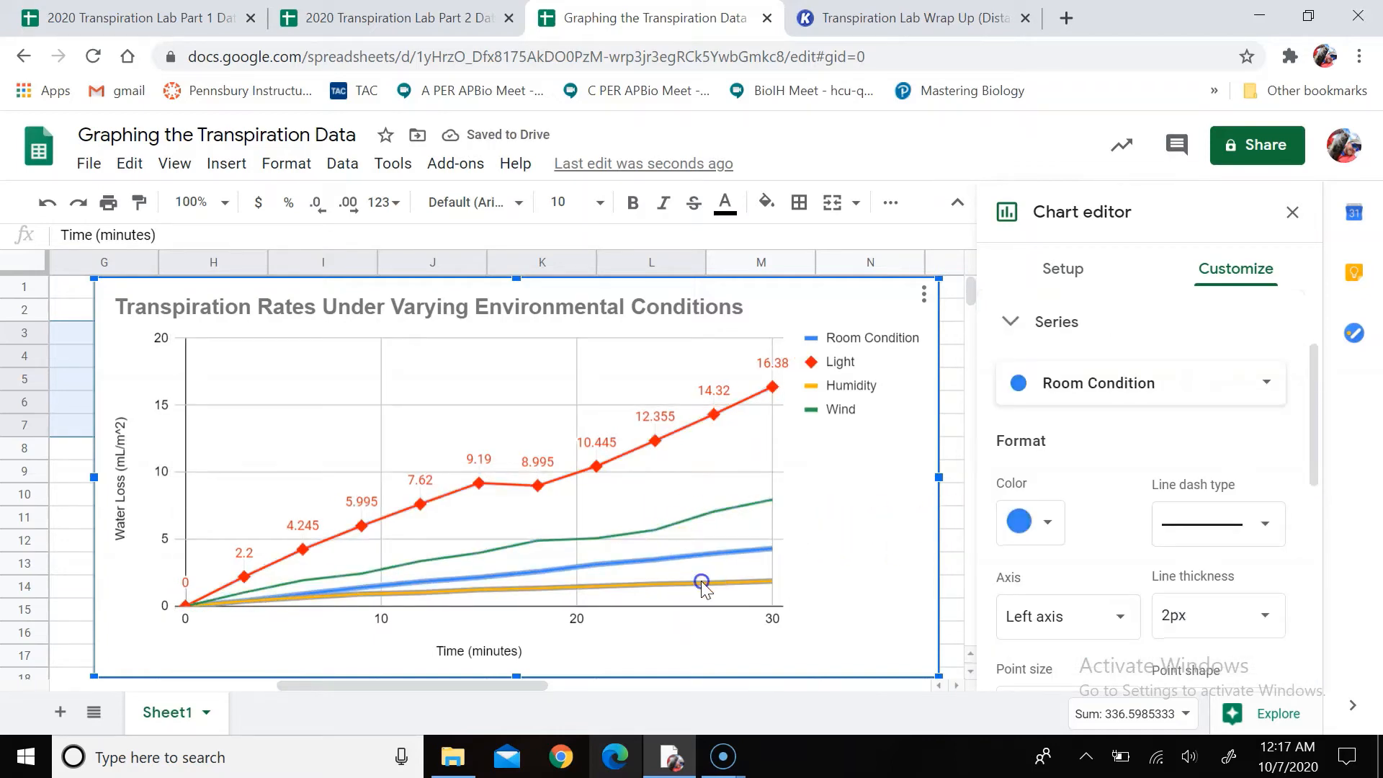
click(702, 582)
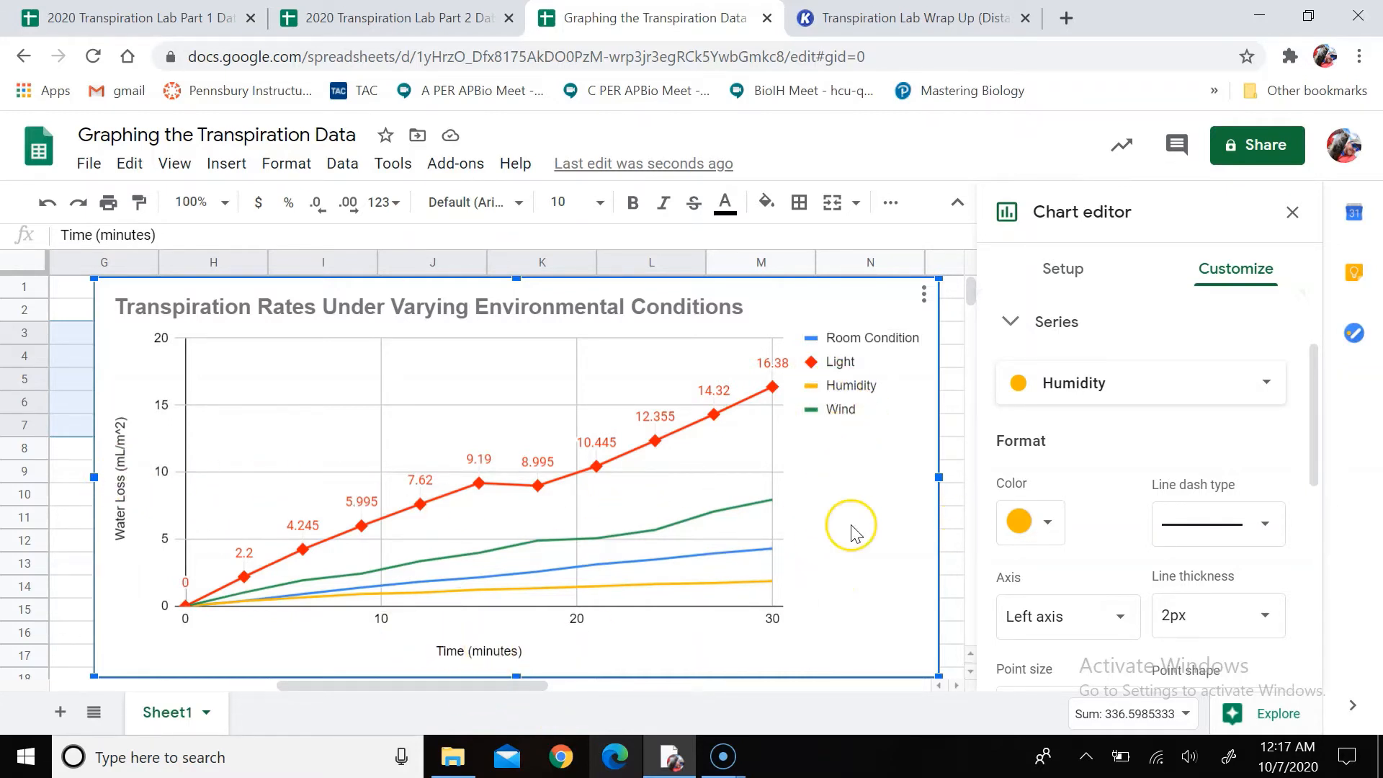
Move the chart to the start of the data table and shrink it to span about columns A to H
click(1296, 211)
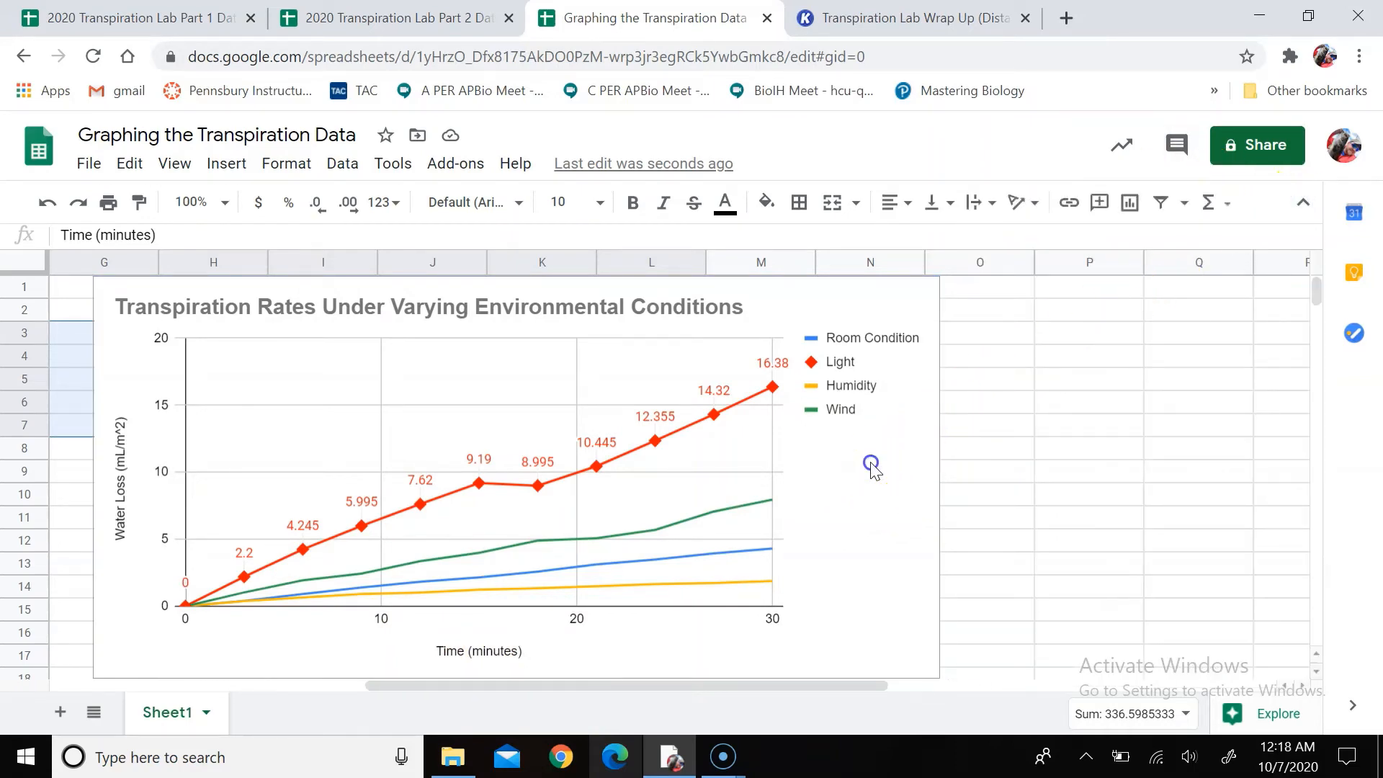
click(934, 469)
scroll(865, 484, left, 6)
drag(1078, 296, 298, 316)
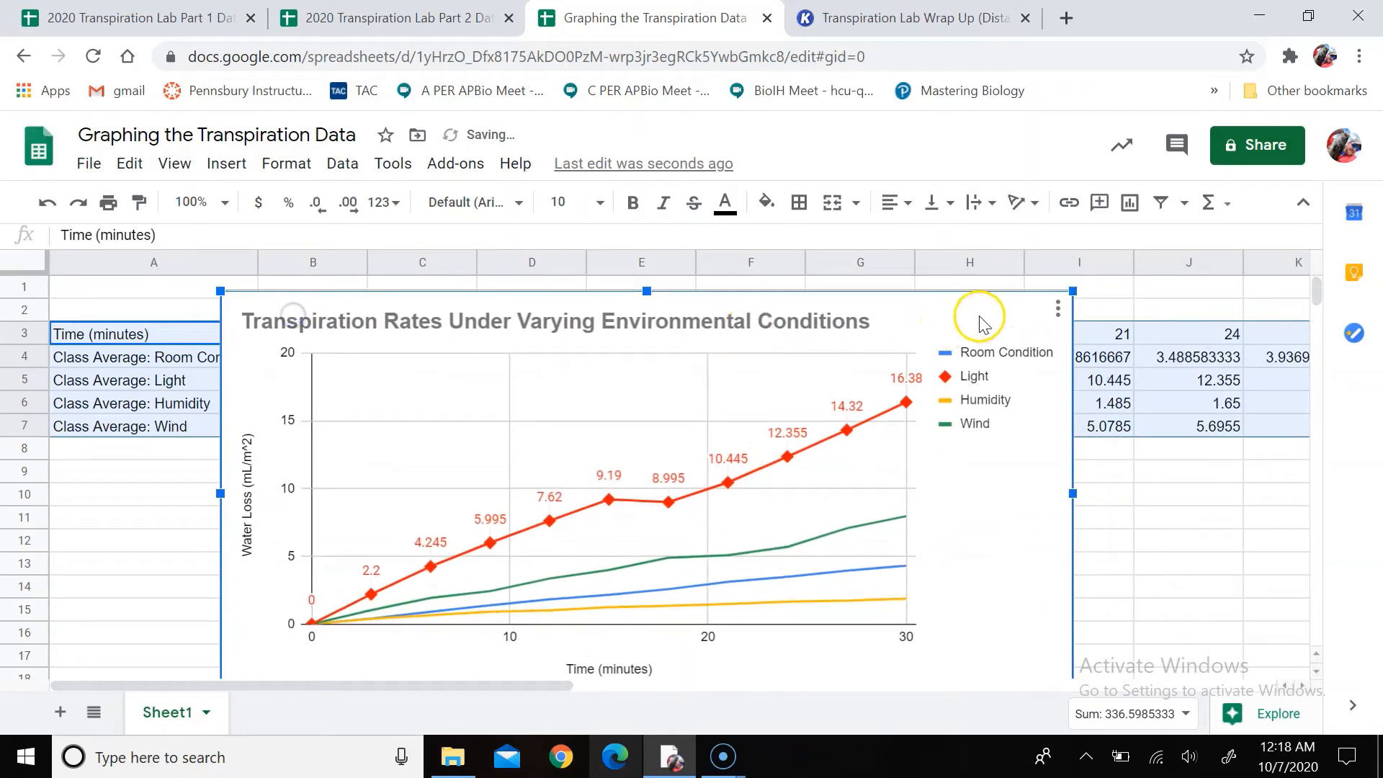
drag(1071, 293, 944, 305)
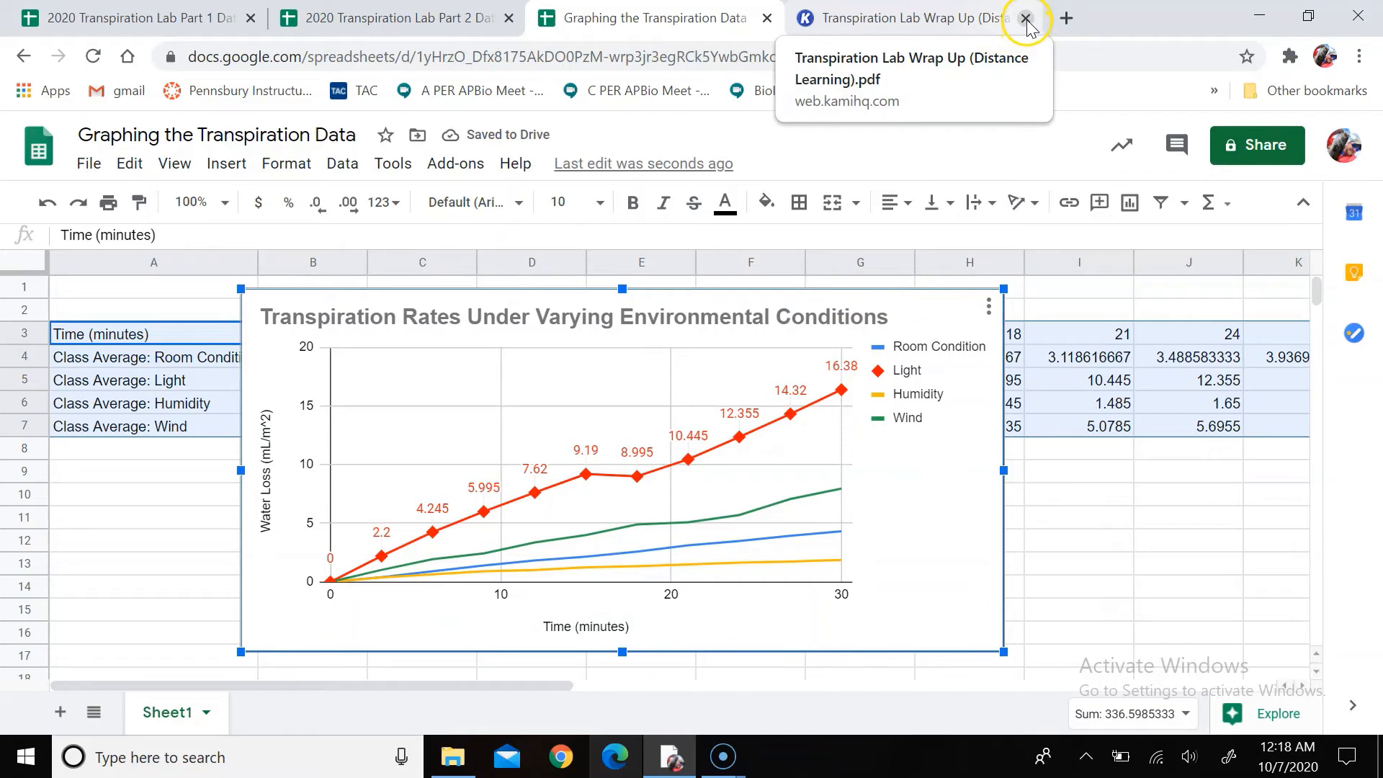
Switch to the Transpiration Lab Wrap Up document in Kami and close it
click(981, 26)
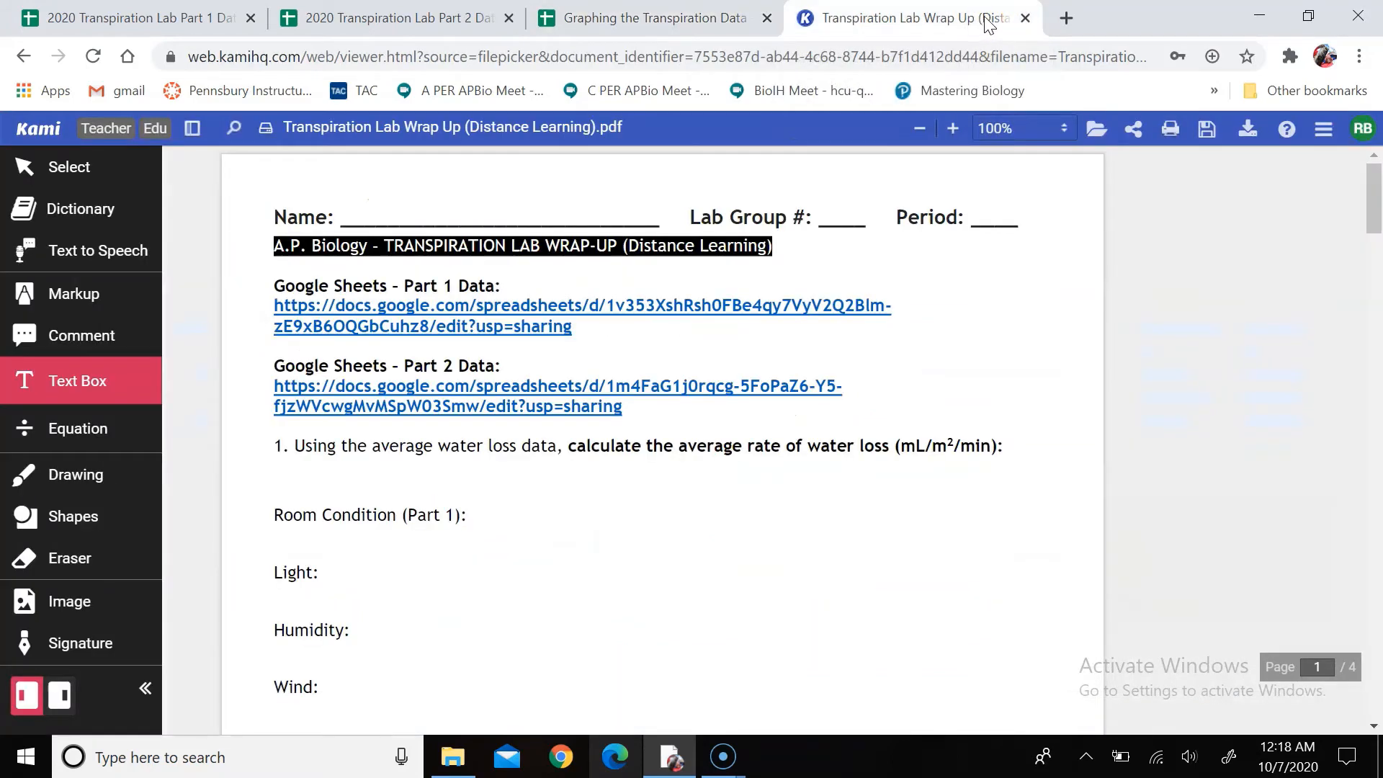
click(1026, 20)
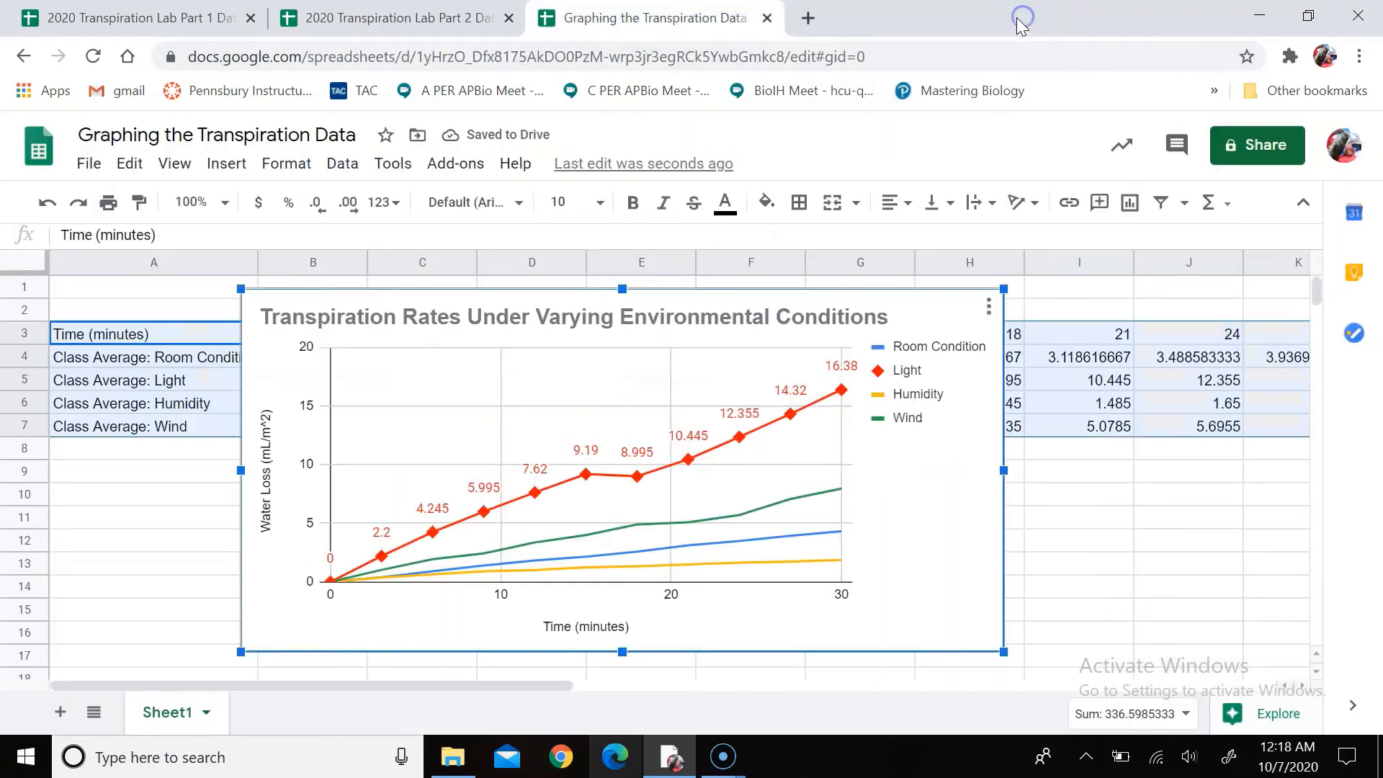
Launch the Kami extension and start opening a file from the computer
click(1290, 56)
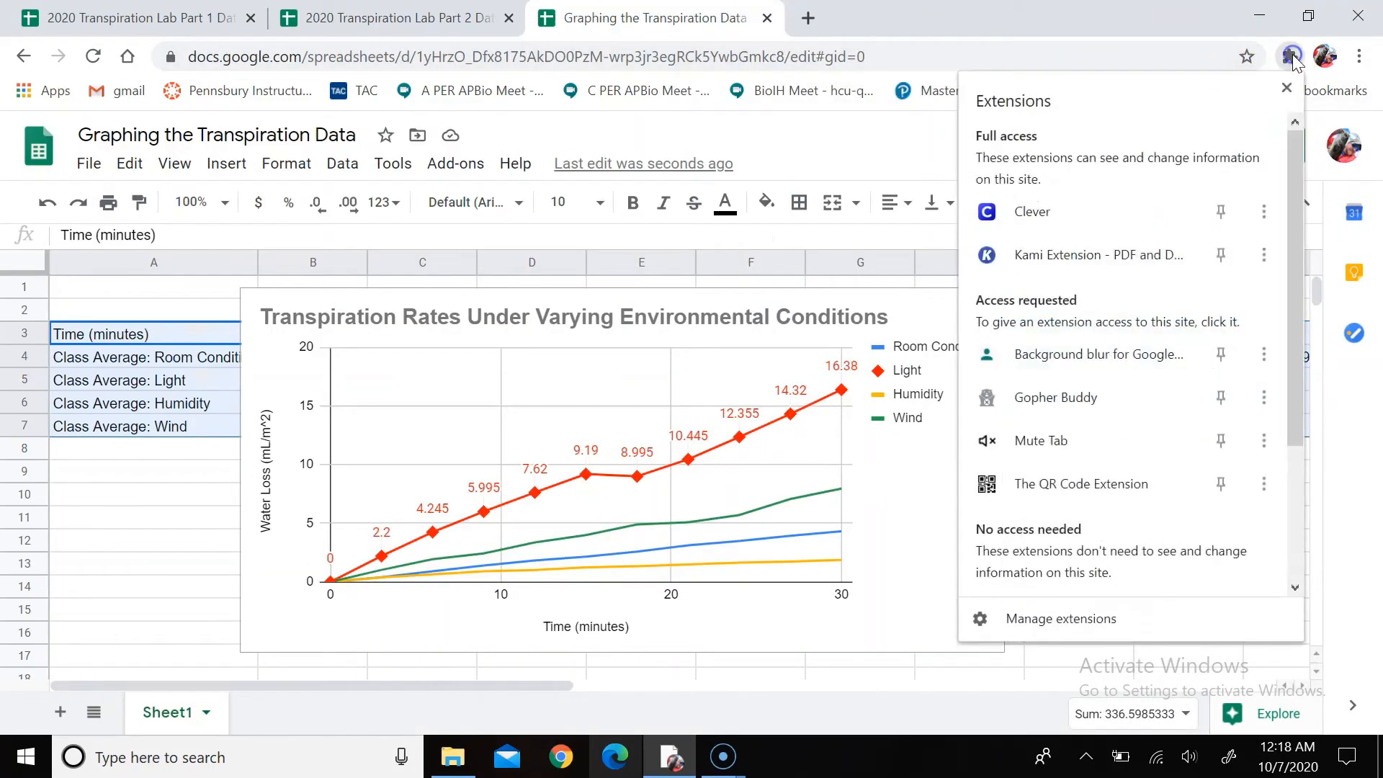
click(1040, 256)
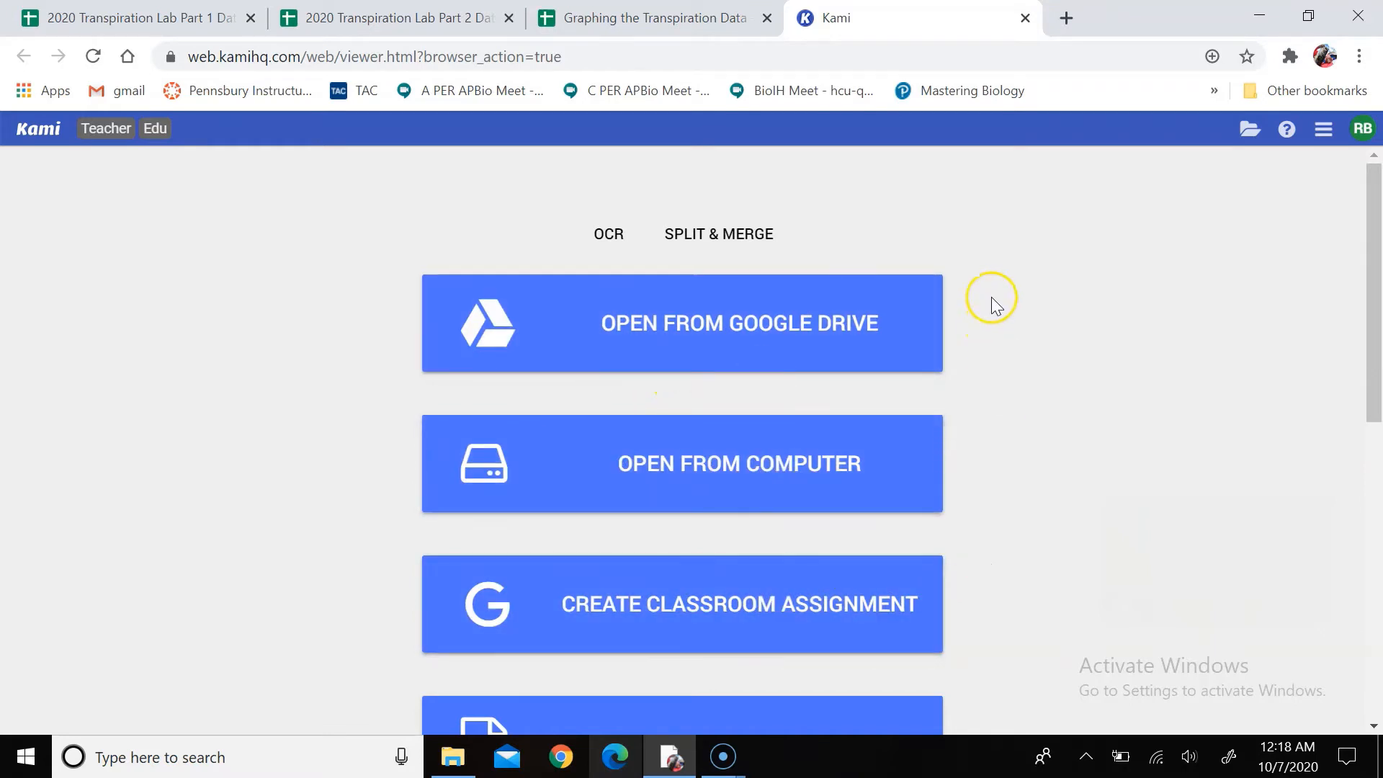
scroll(988, 299, down, 1)
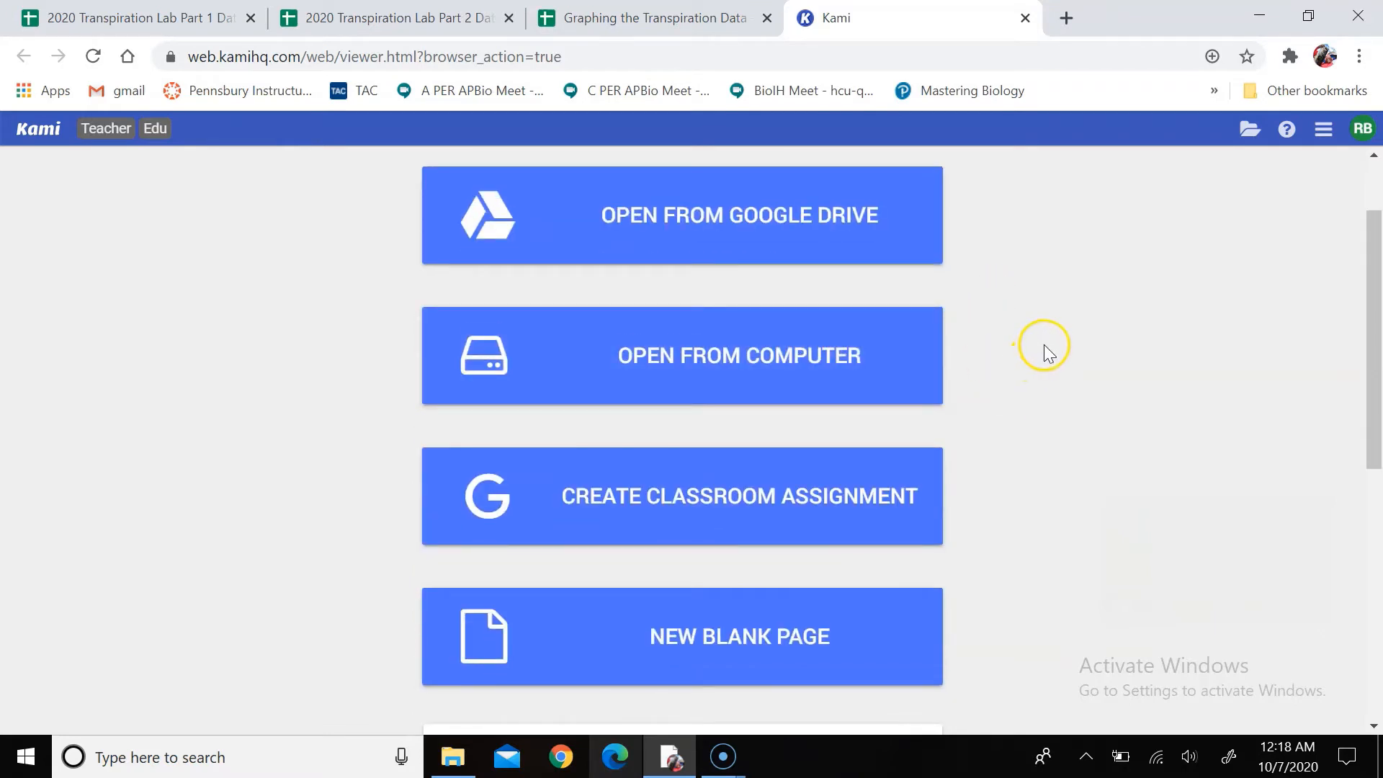
click(645, 382)
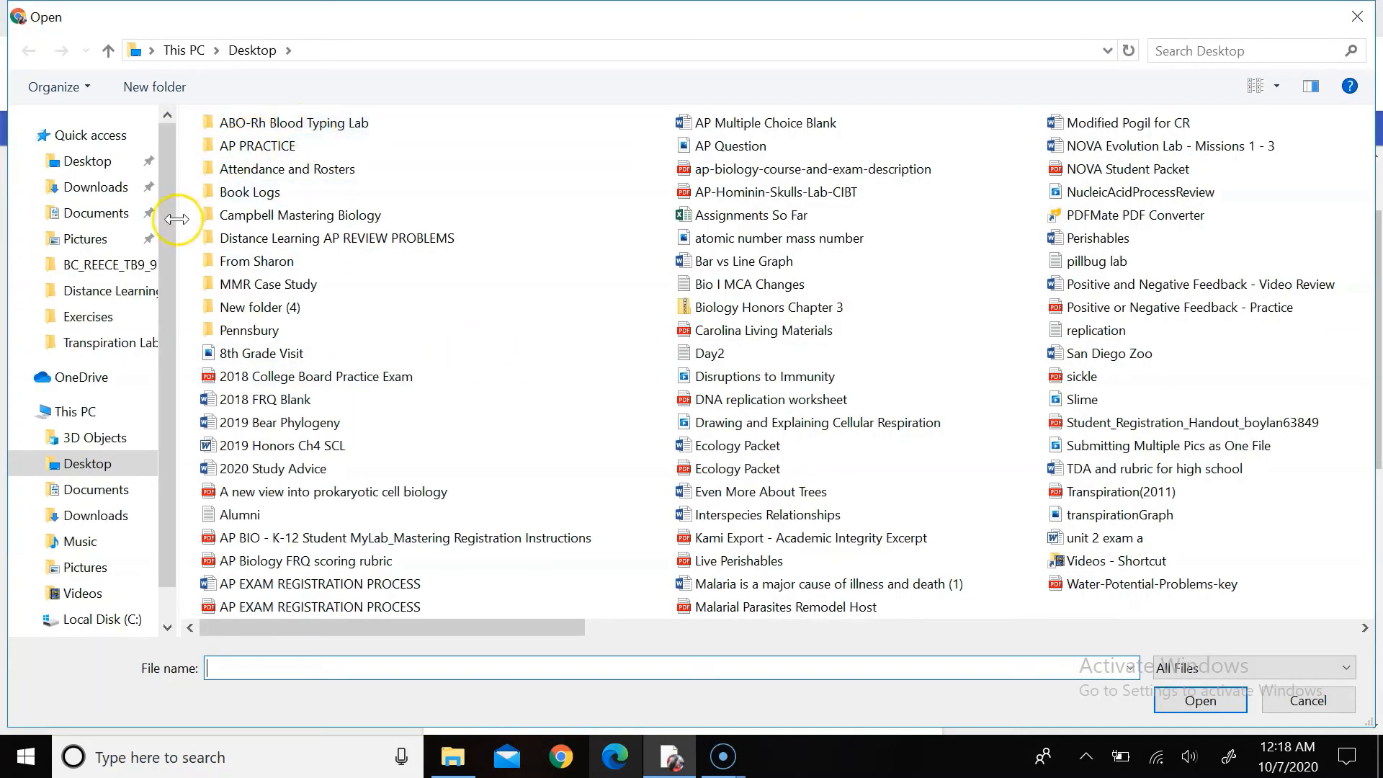
Open the PDF Transpiration Lab Wrap Up (Distance Learning) from the Distance Learning Materials folder inside Pennsbury's AP Biology Unit02 Transpiration Lab folder
click(248, 330)
double_click(249, 330)
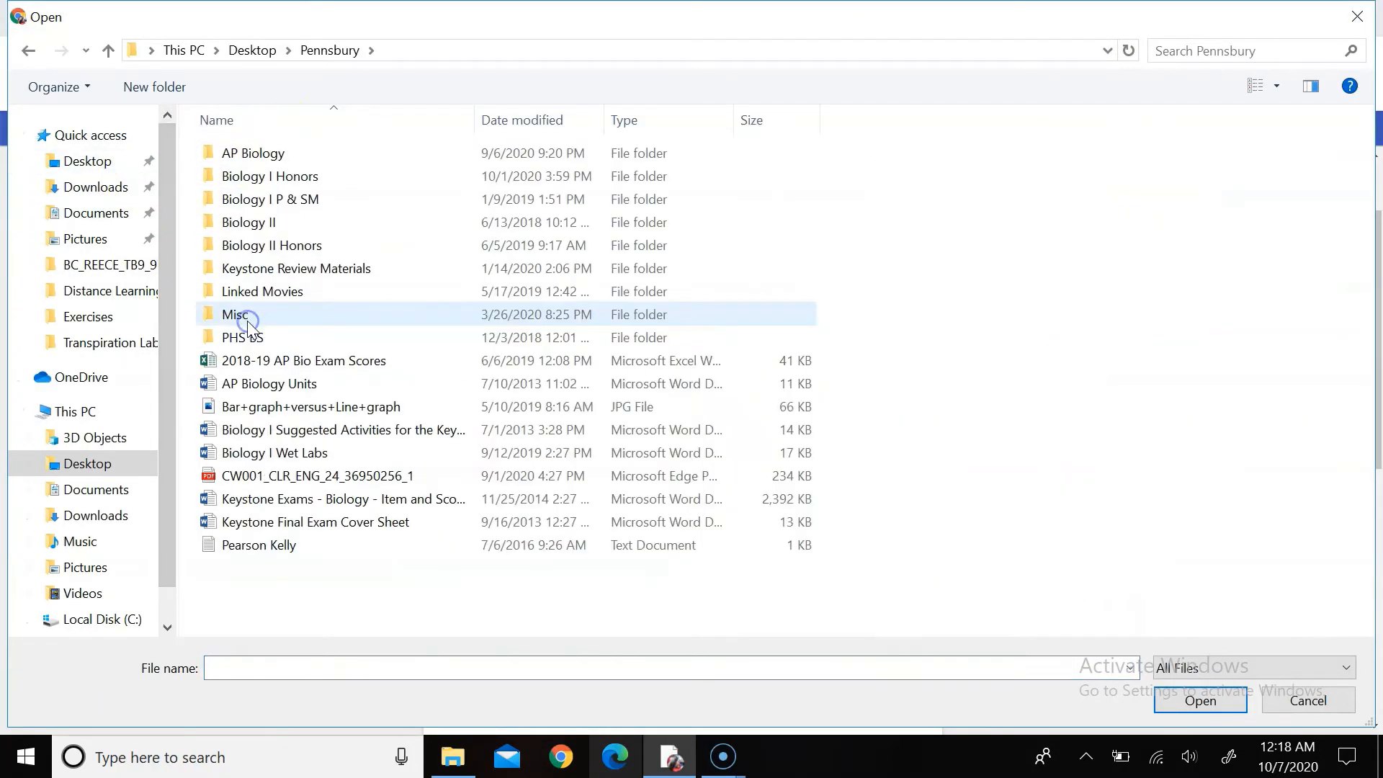
double_click(254, 152)
double_click(254, 153)
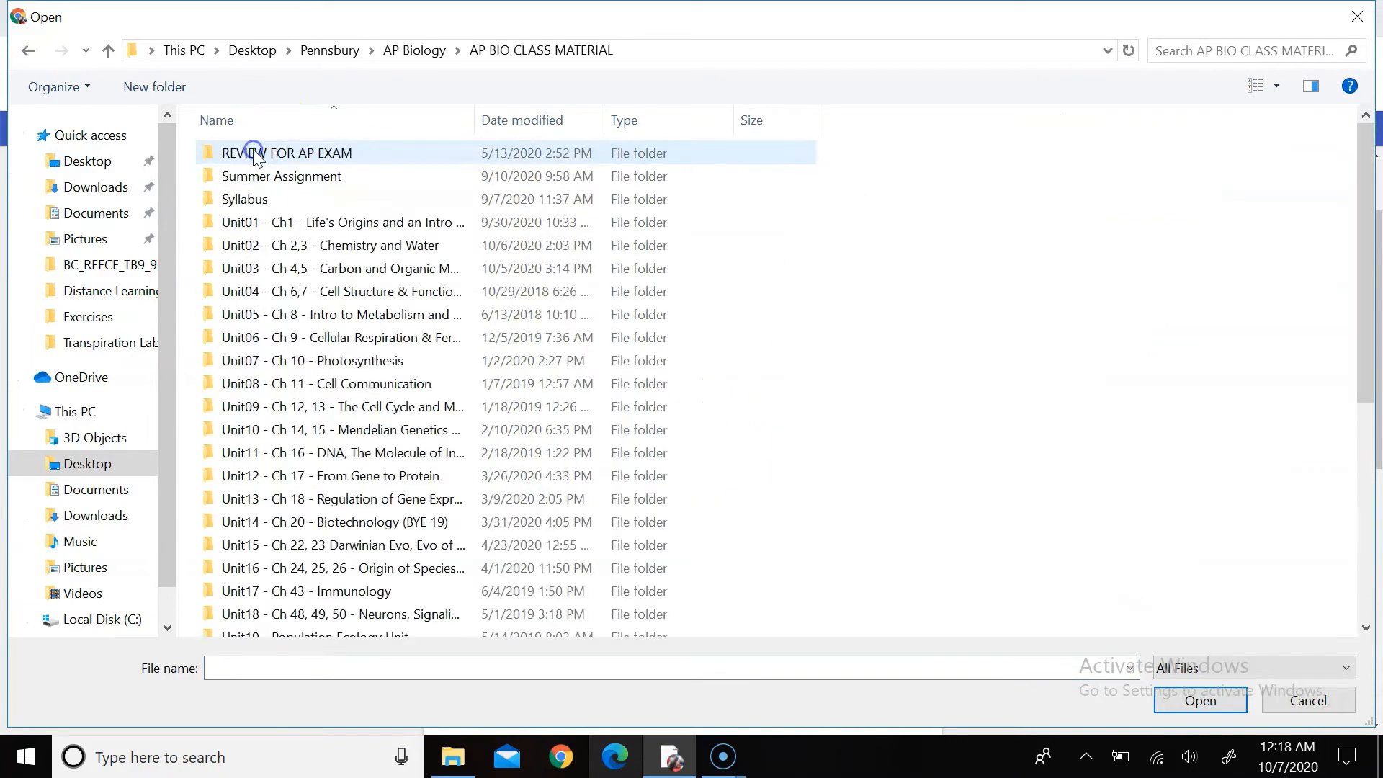
double_click(278, 245)
double_click(317, 277)
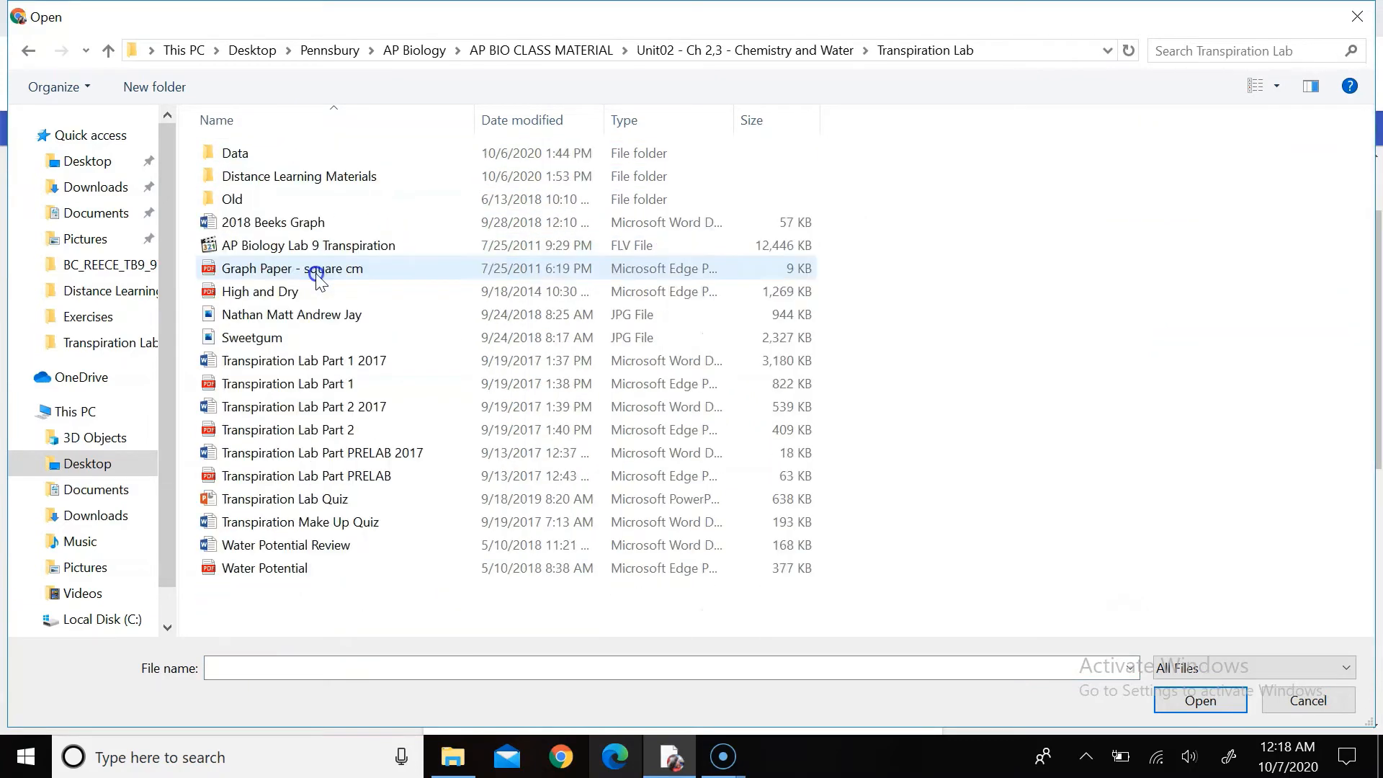
double_click(291, 176)
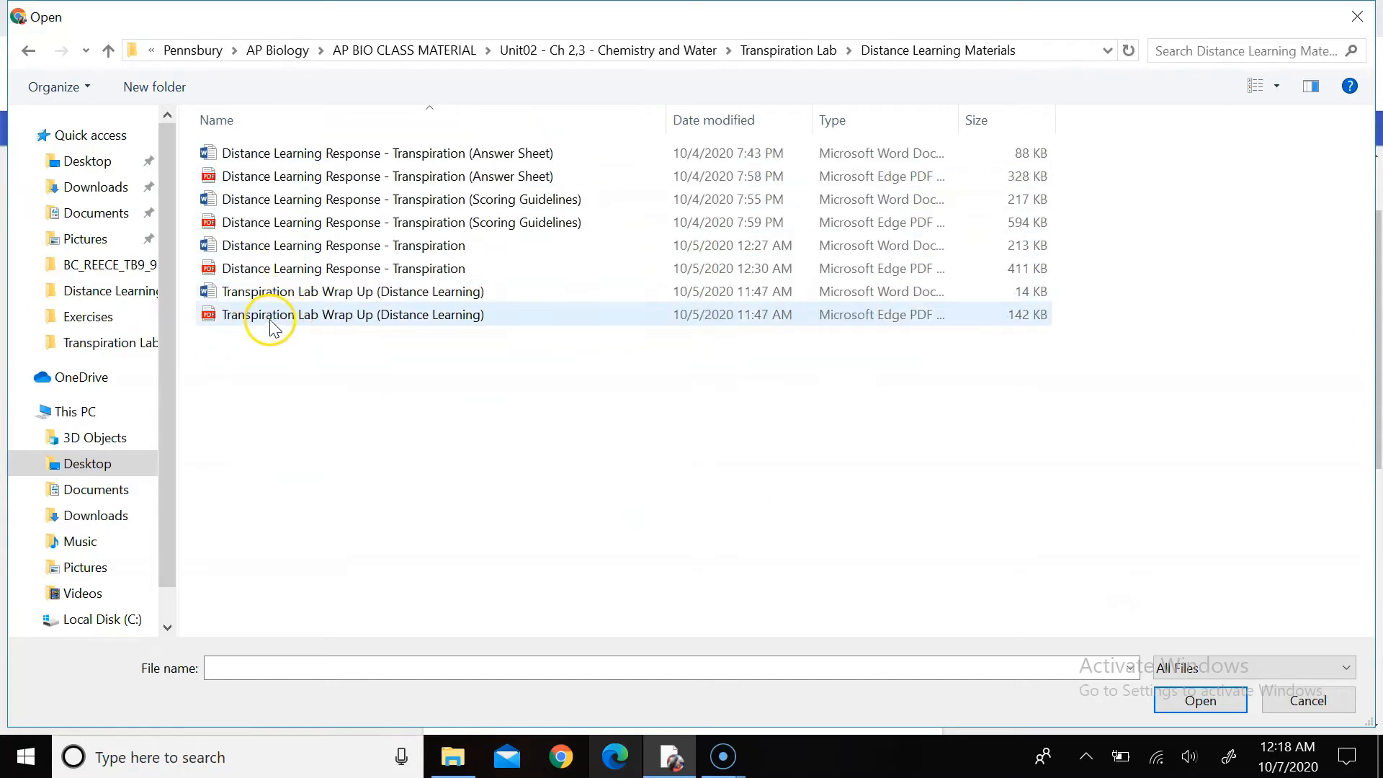
click(272, 324)
click(1224, 704)
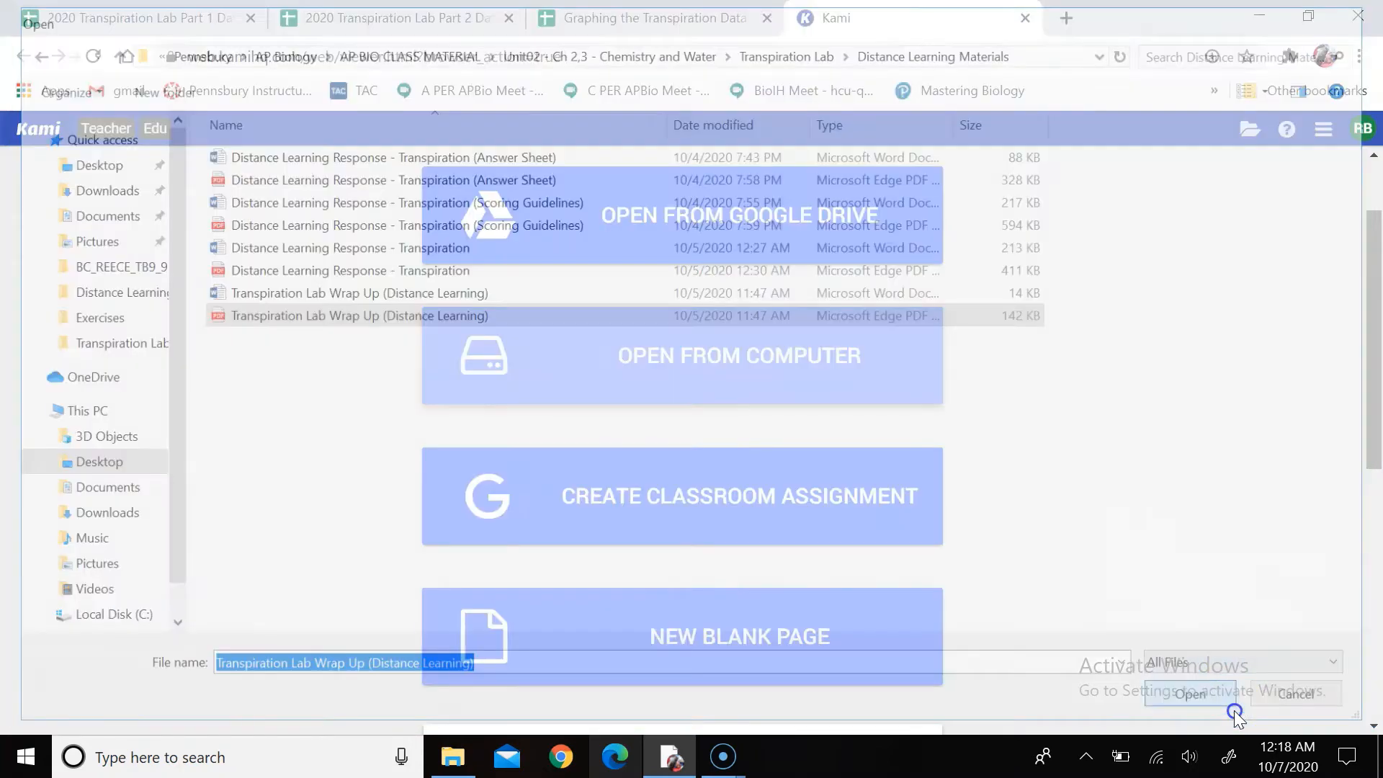
Enter the PDF's password to unlock it and dismiss the browser's offer to save the password
text(••)
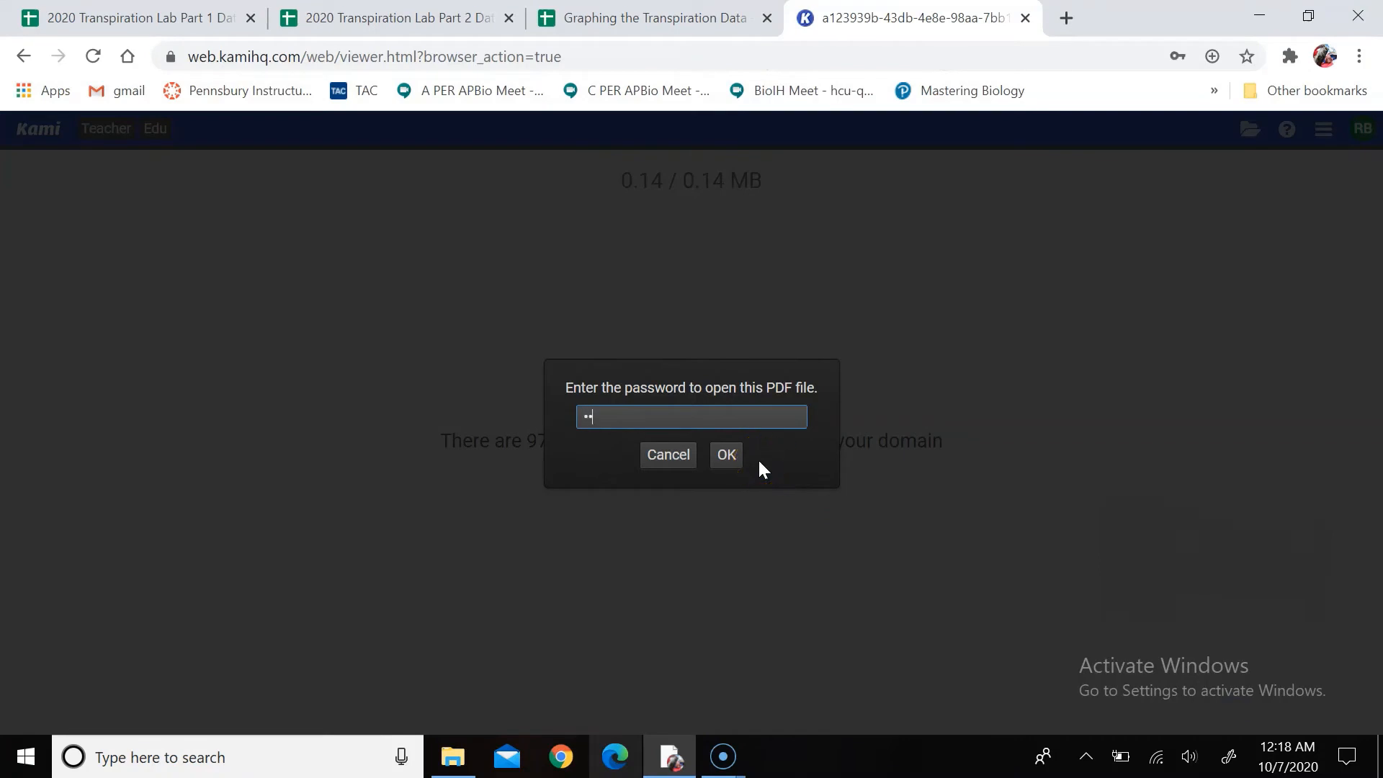
text(•••••)
key(Return)
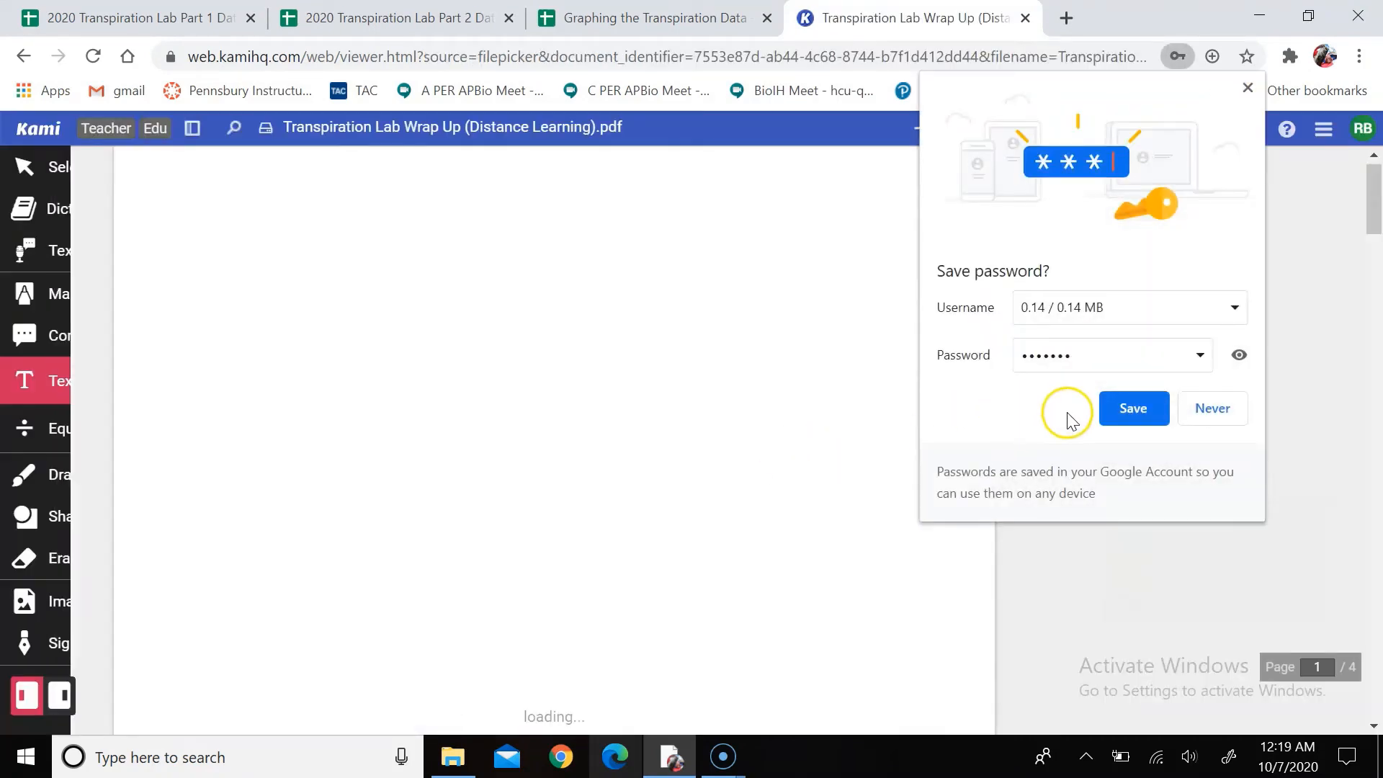
click(1248, 88)
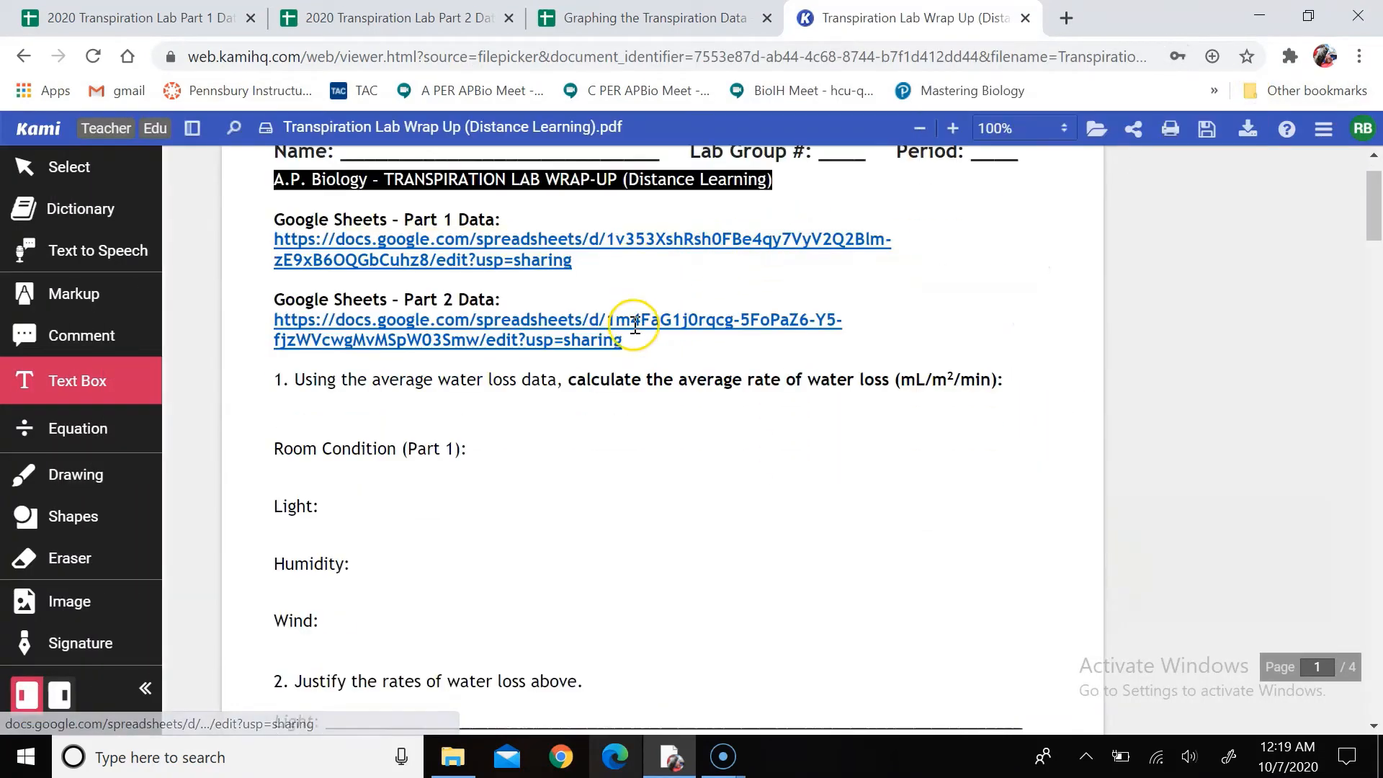
Look through the worksheet for the page 4 question asking for a graph of the four class averages
scroll(635, 325, down, 20)
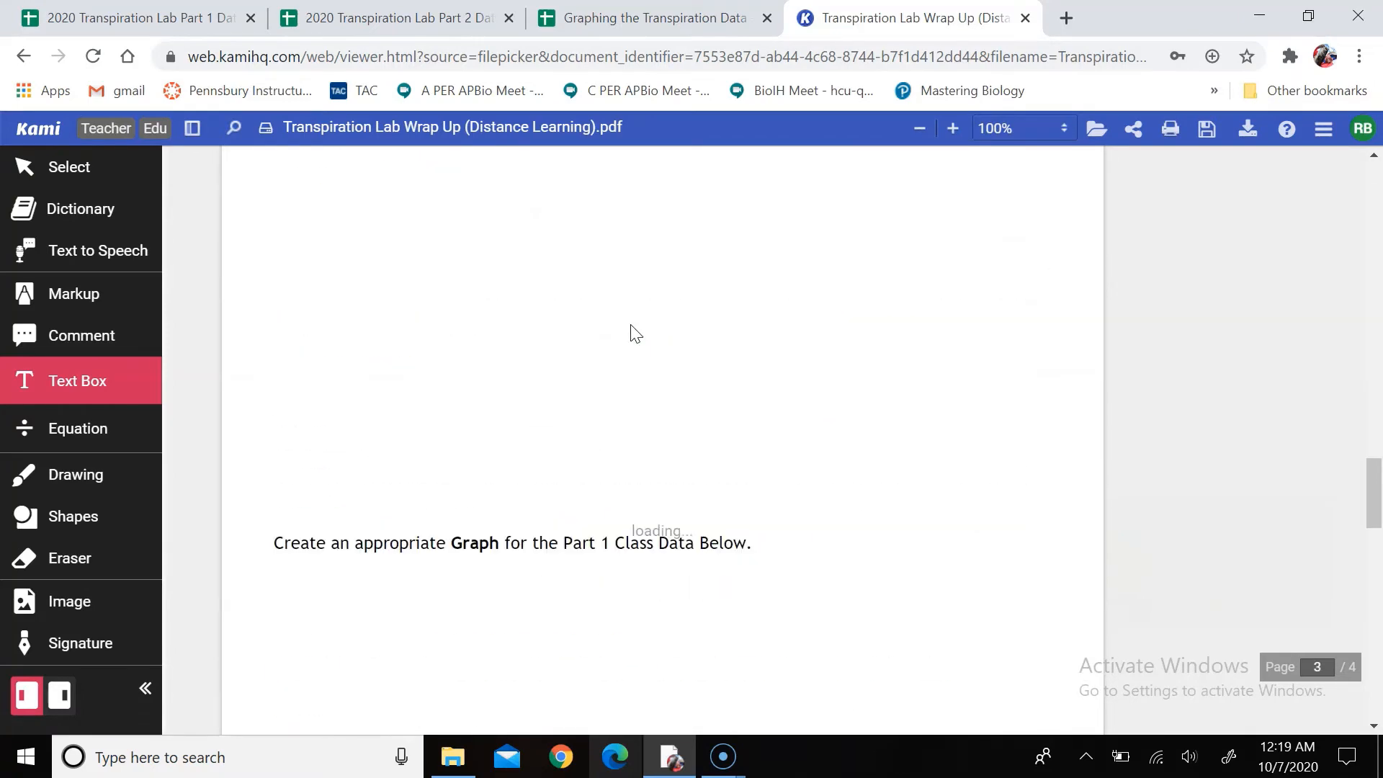
scroll(634, 325, up, 10)
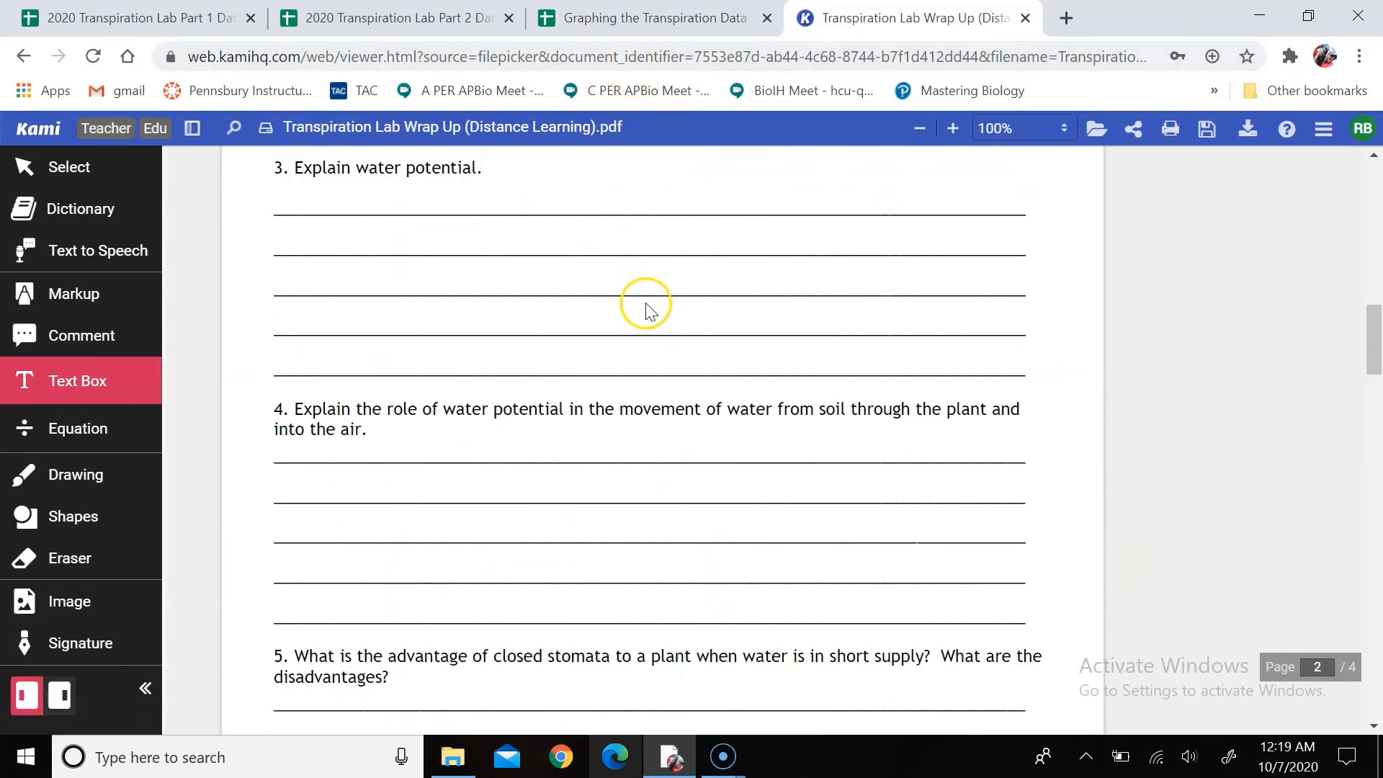
scroll(646, 310, up, 7)
scroll(646, 310, down, 20)
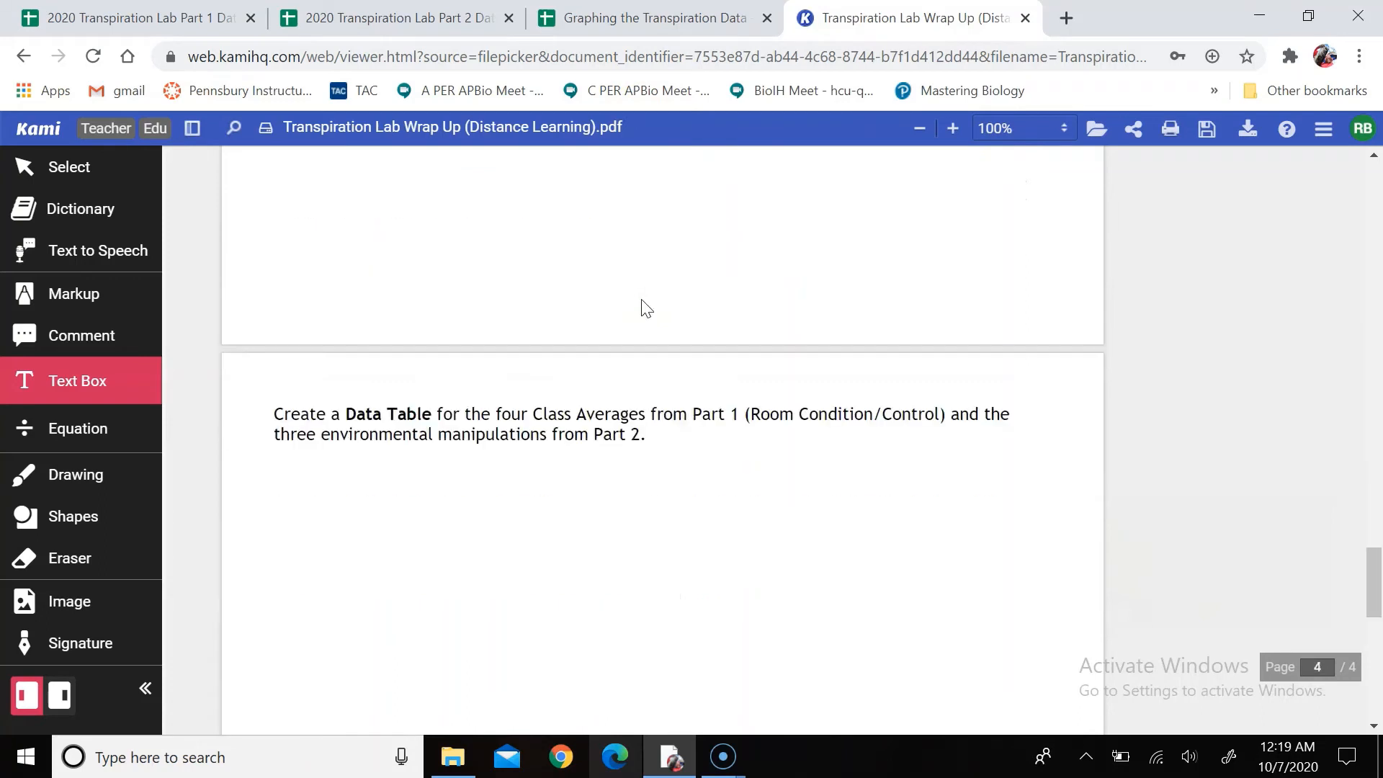
scroll(646, 310, up, 13)
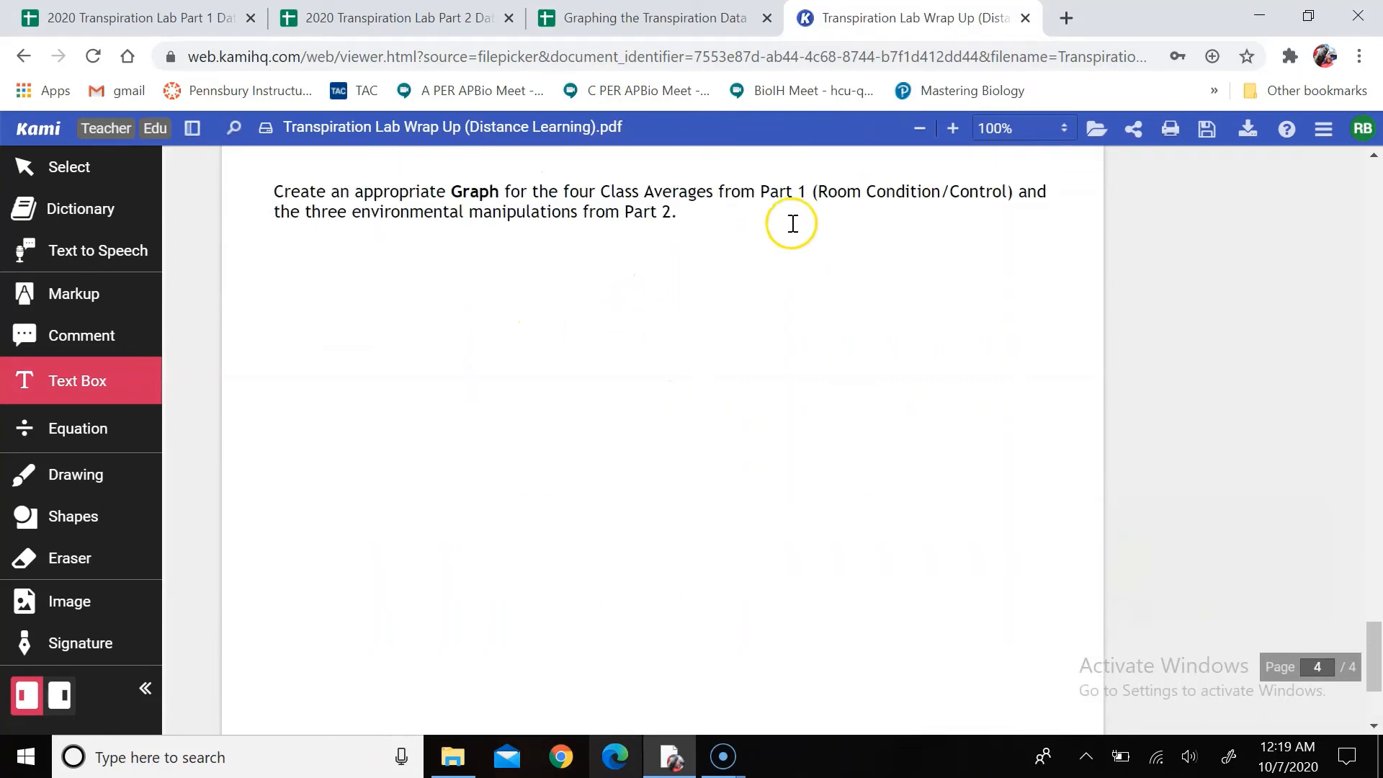
Switch to the Graphing the Transpiration Data spreadsheet and capture the whole line chart with Snipping Tool
click(620, 23)
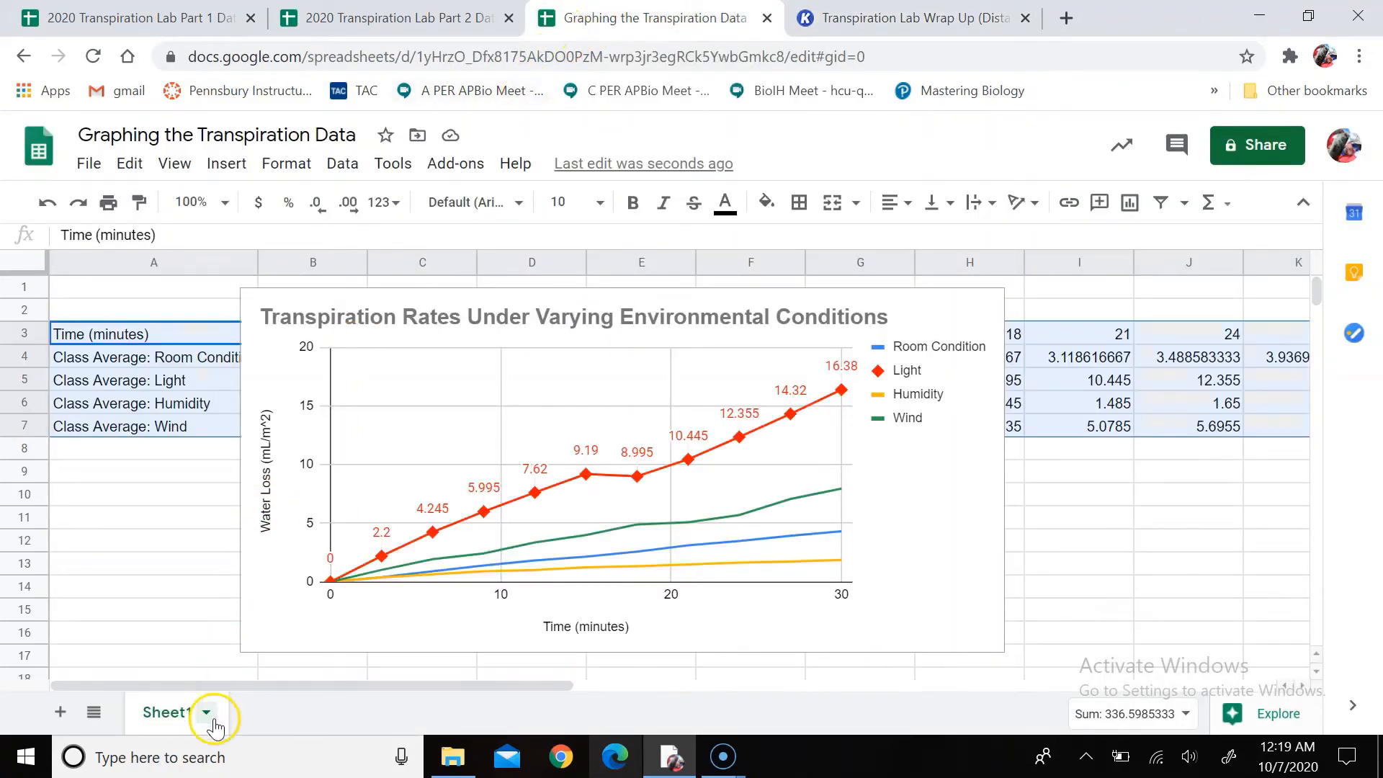
click(228, 757)
text(snip)
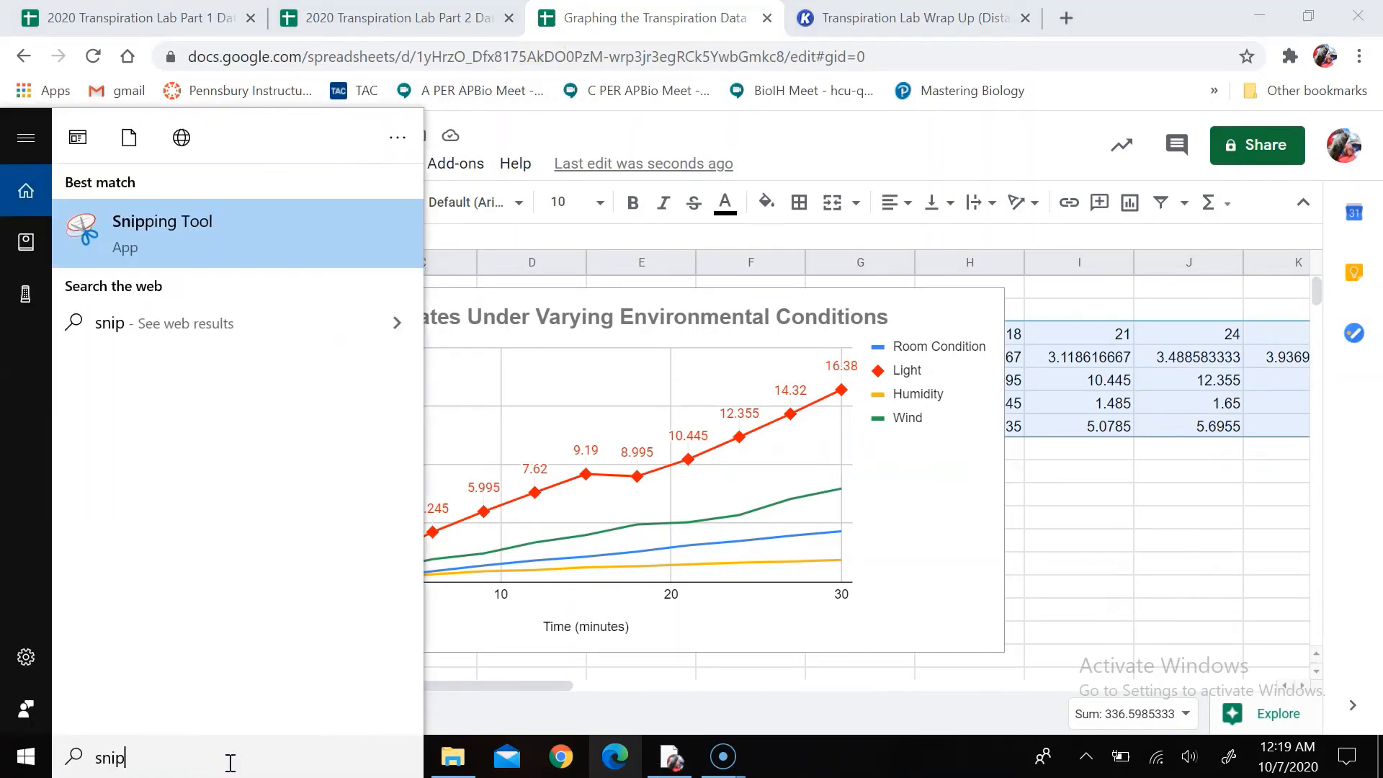
click(210, 229)
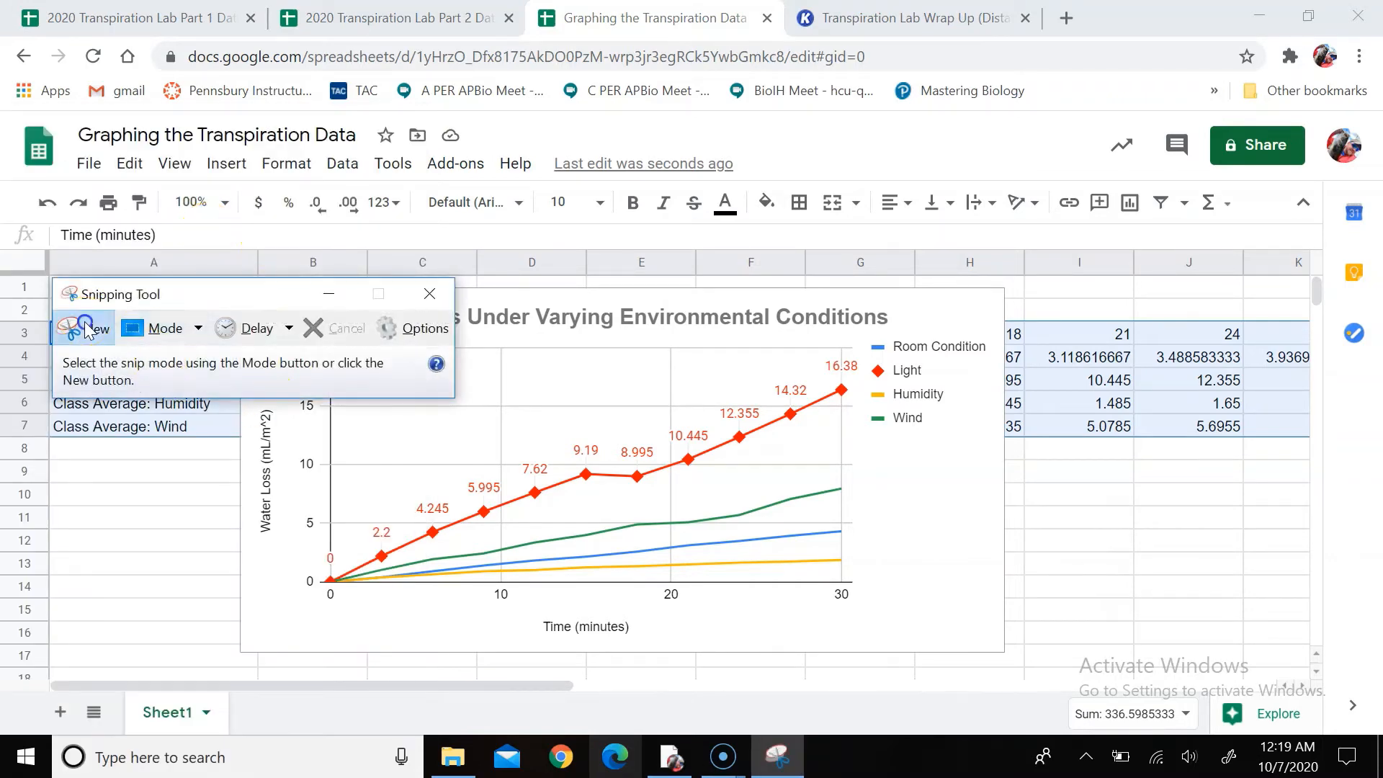
click(85, 329)
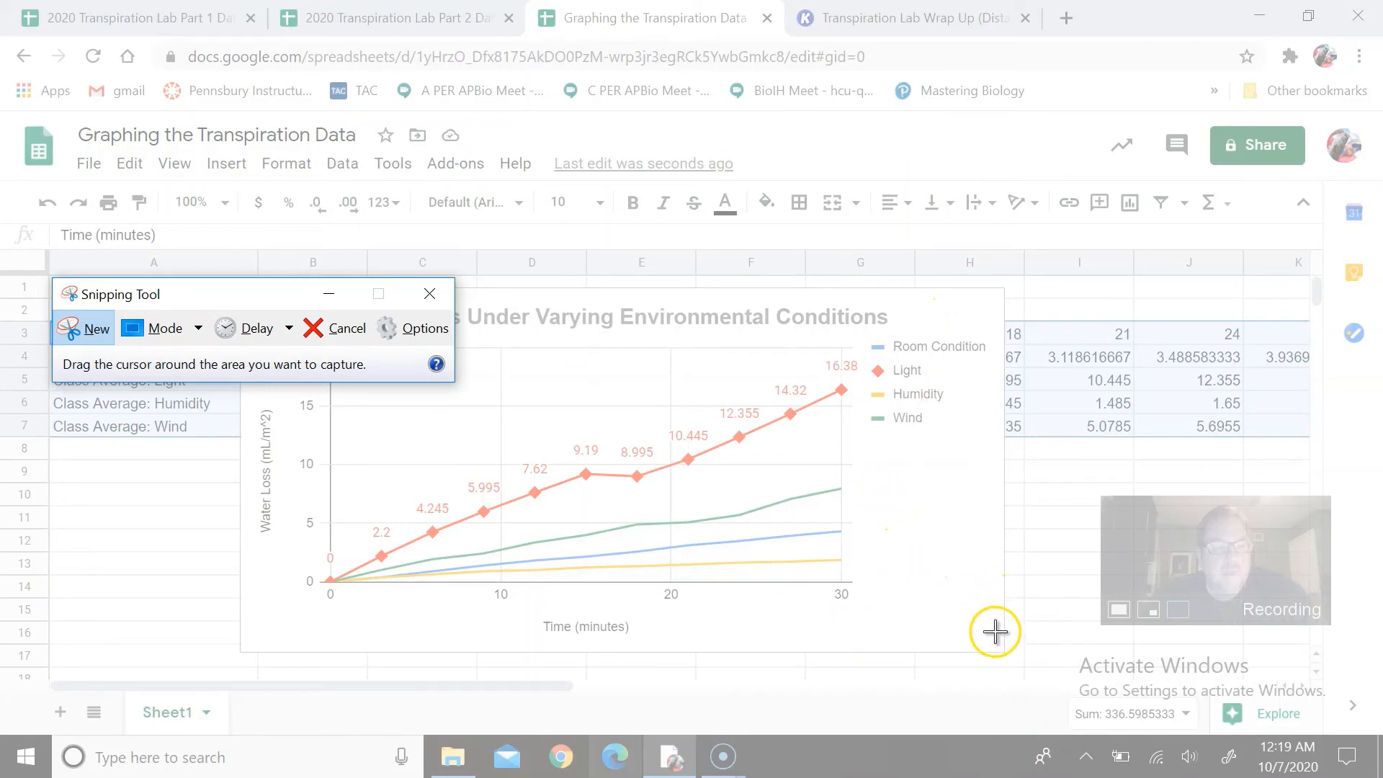
drag(997, 645, 247, 294)
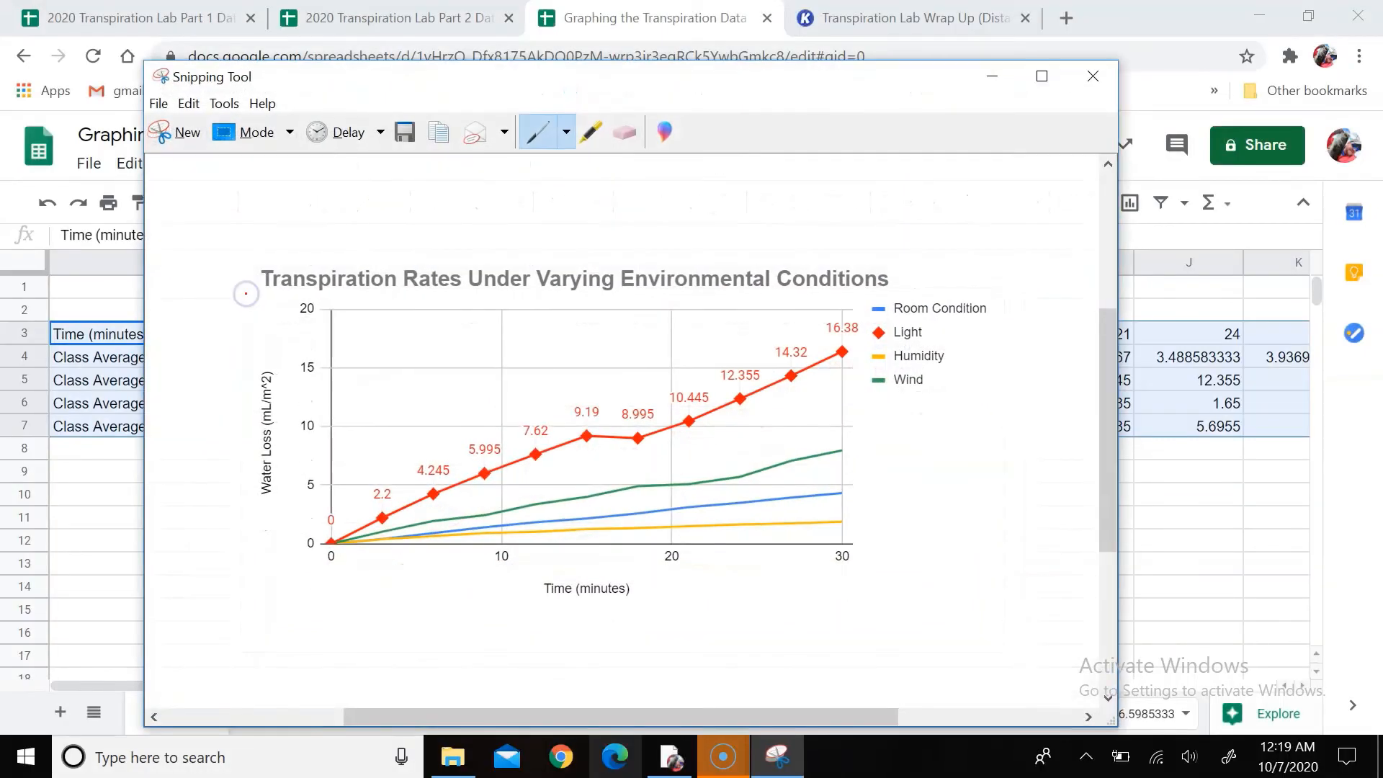
Save the snip to the Desktop as the JPEG transpirationGraph, replacing the existing file, and close Snipping Tool
click(157, 103)
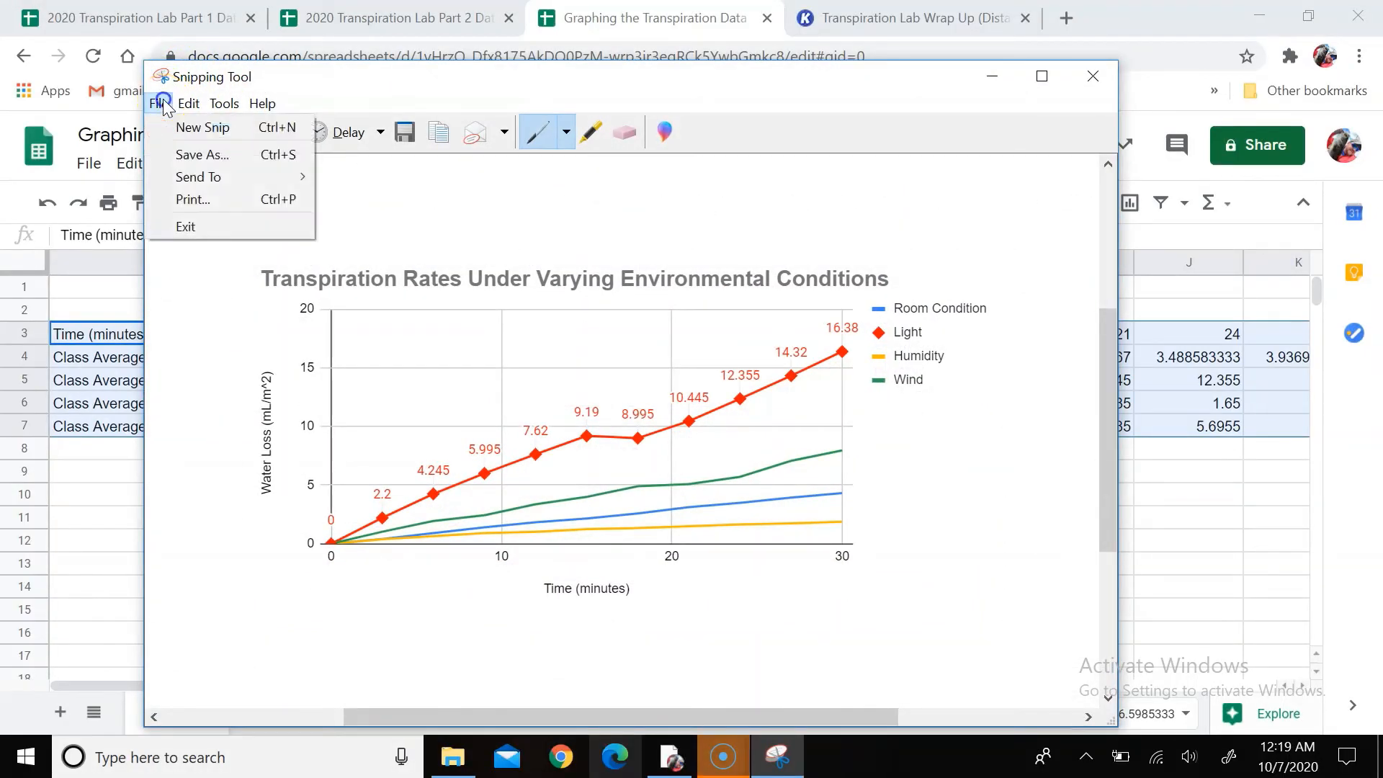
click(180, 153)
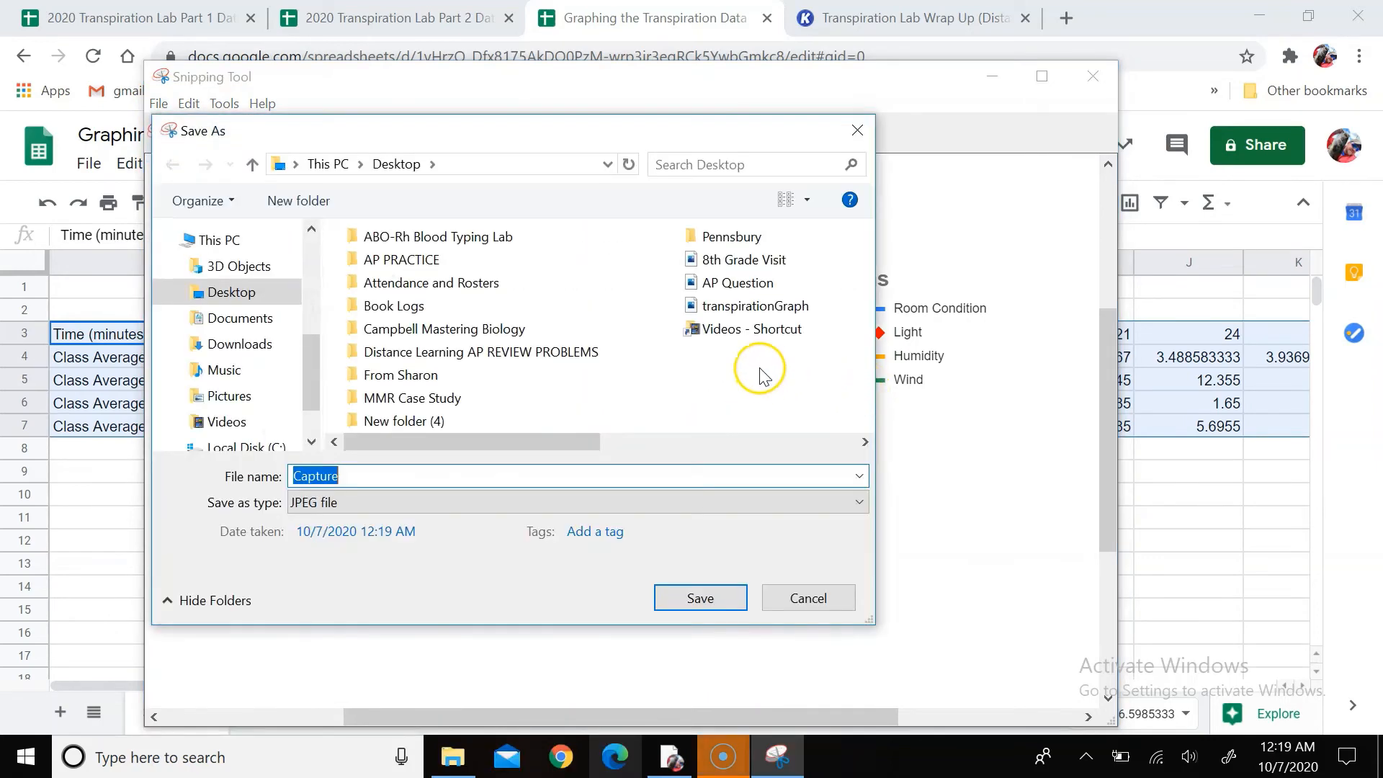
click(744, 306)
click(703, 597)
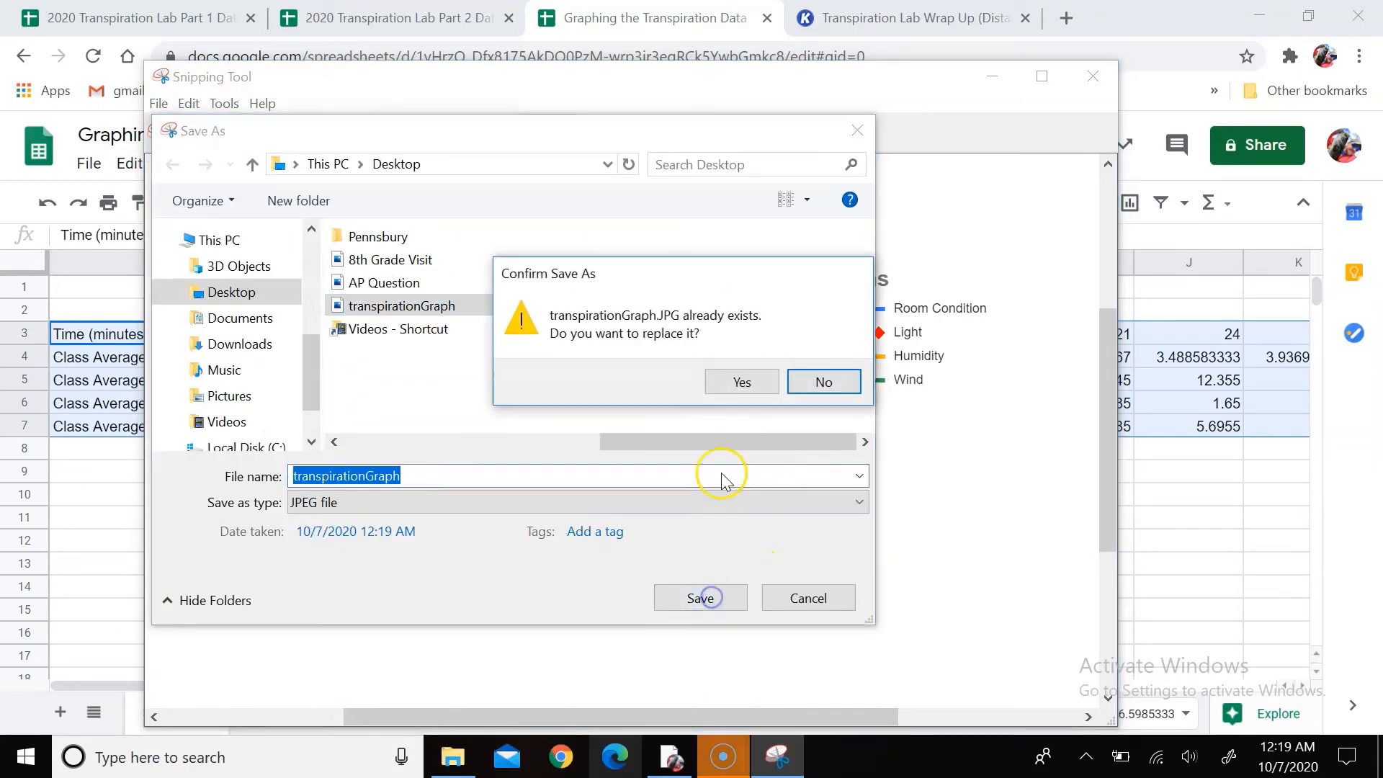
click(732, 383)
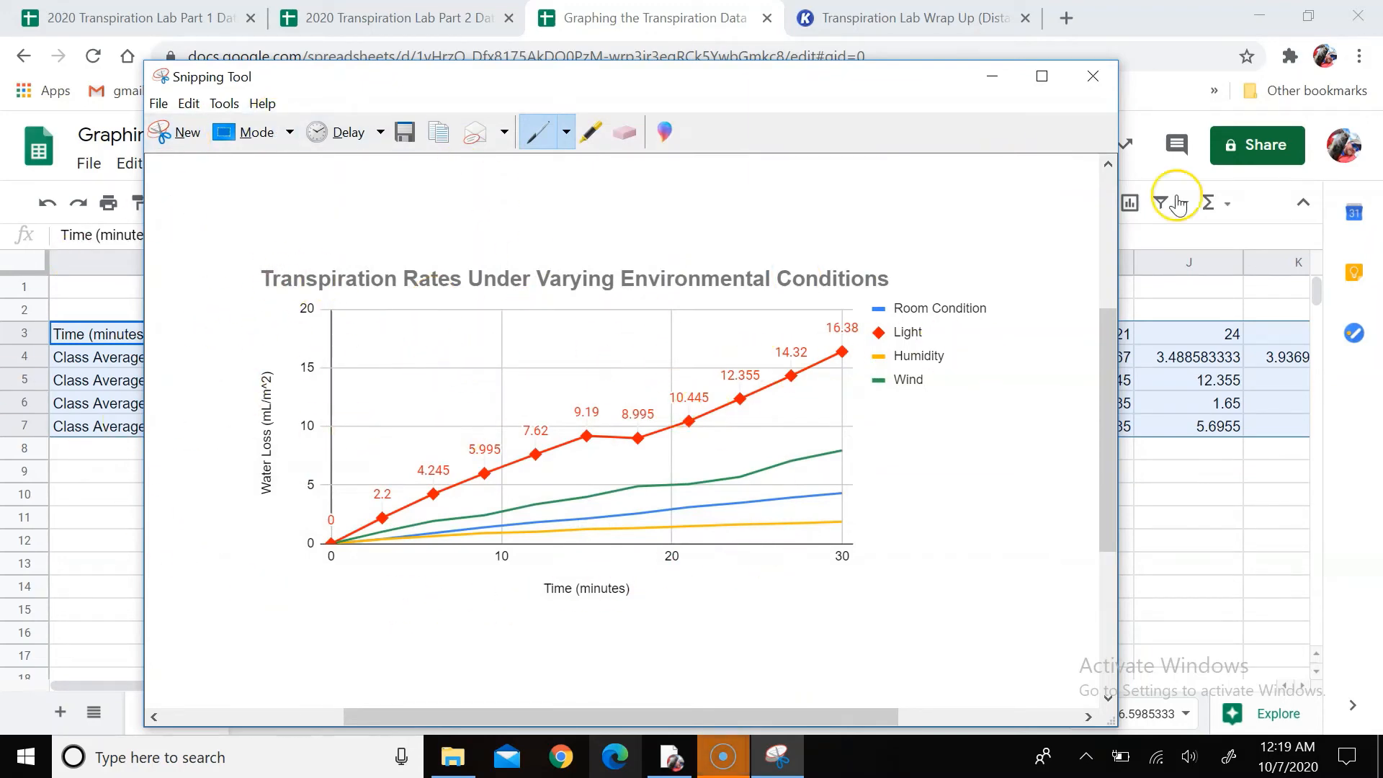
click(1092, 77)
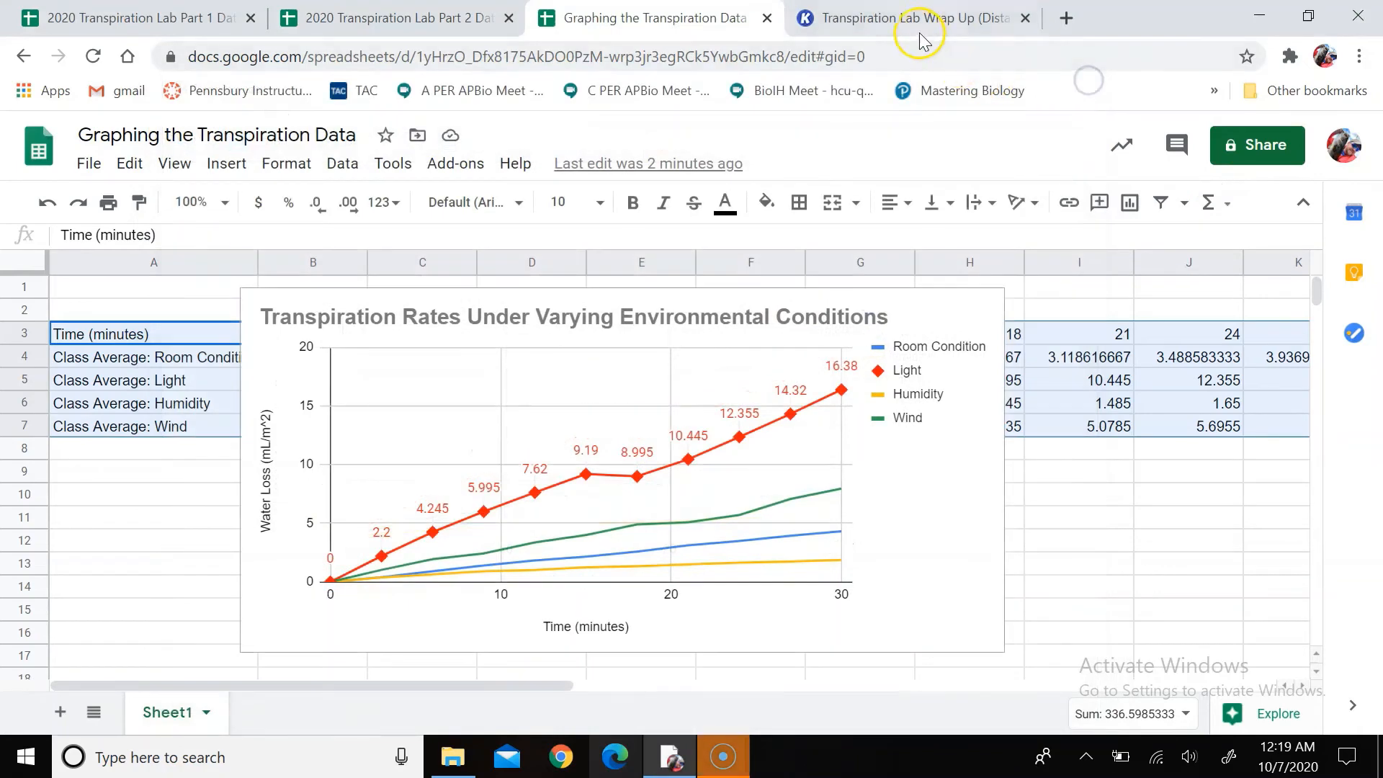
Switch to the worksheet in Kami and load the transpirationGraph image from the Desktop for insertion
click(919, 20)
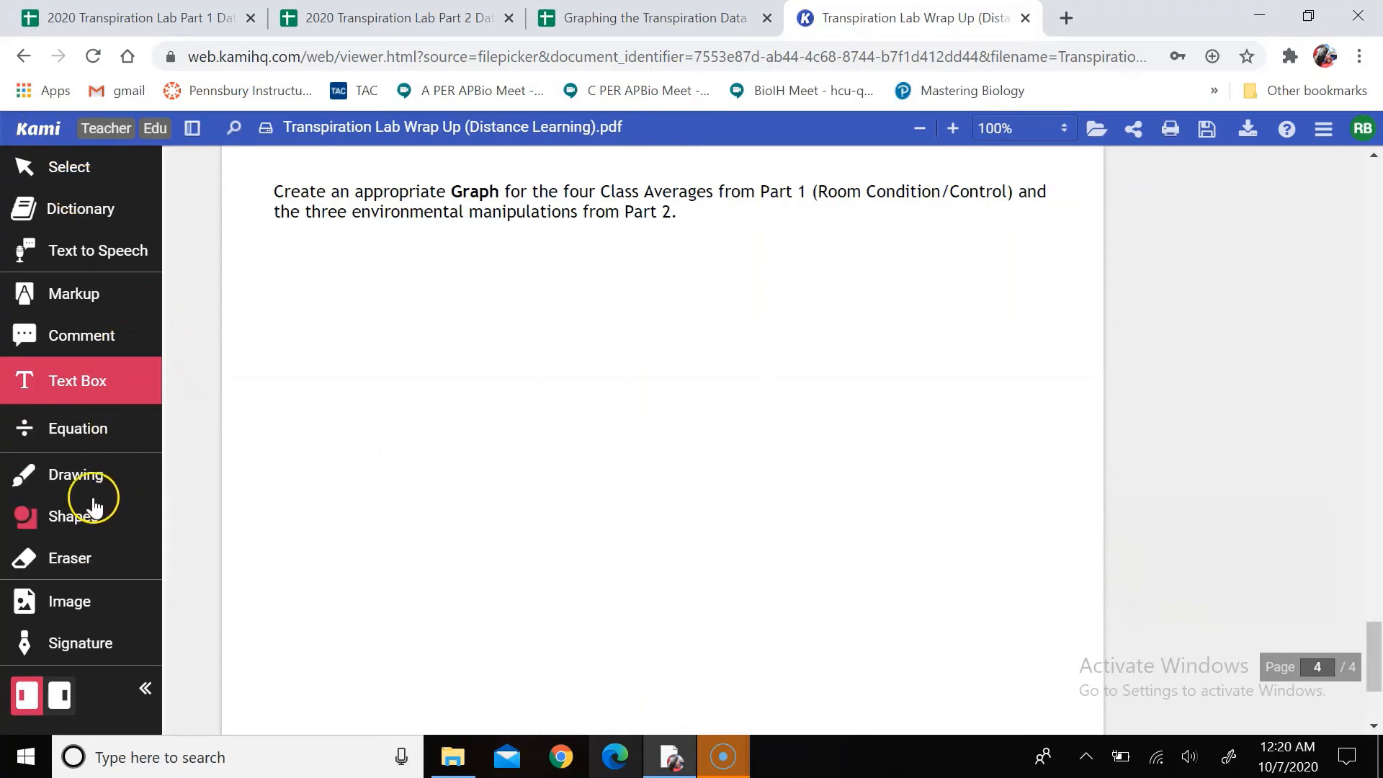
click(79, 607)
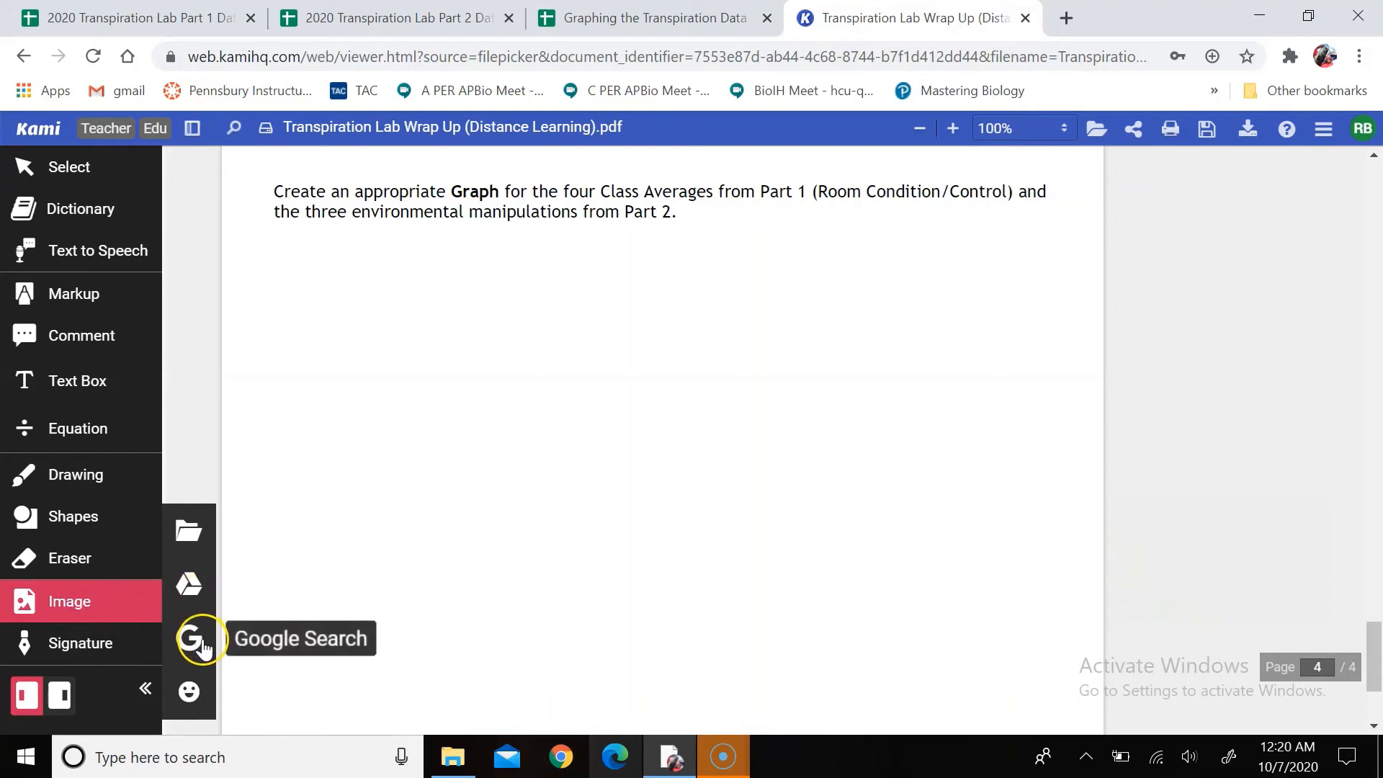
click(199, 539)
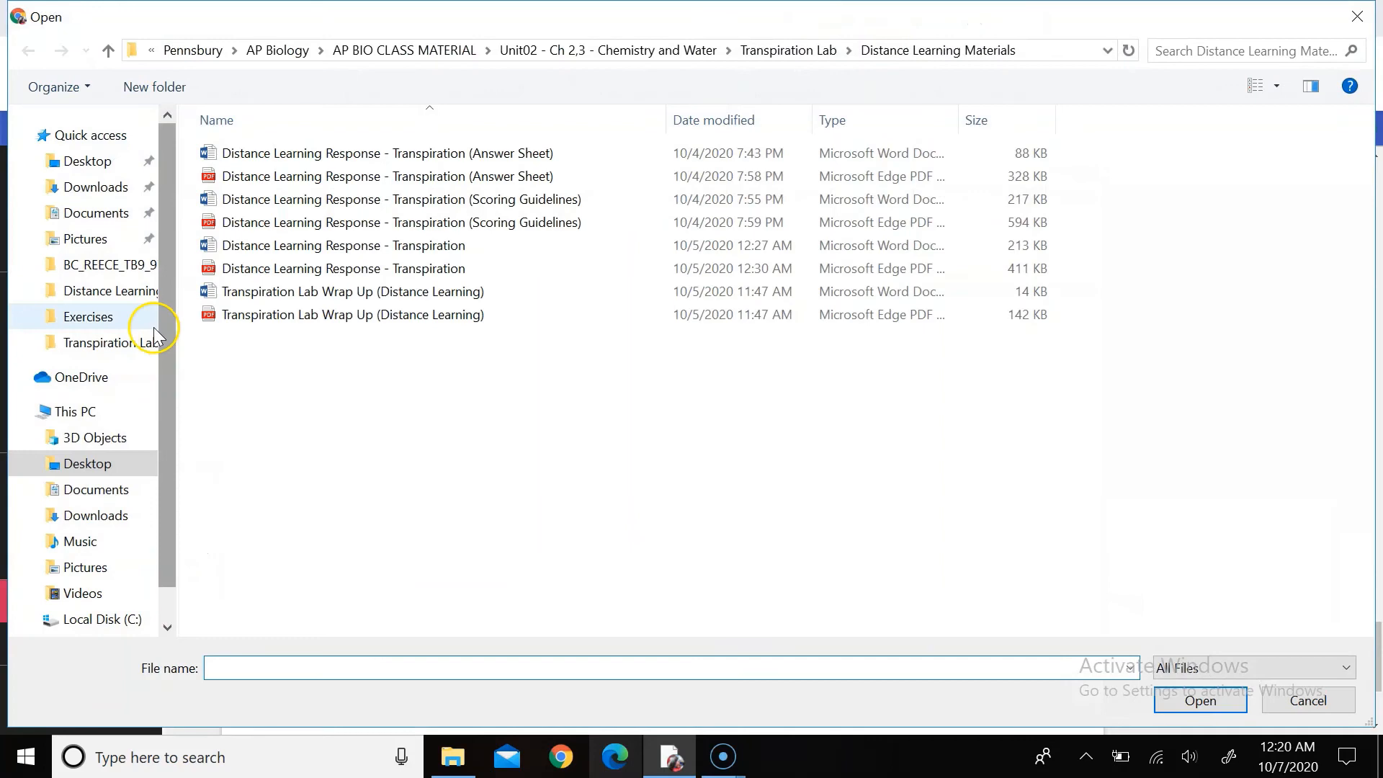
click(62, 160)
scroll(951, 472, right, 5)
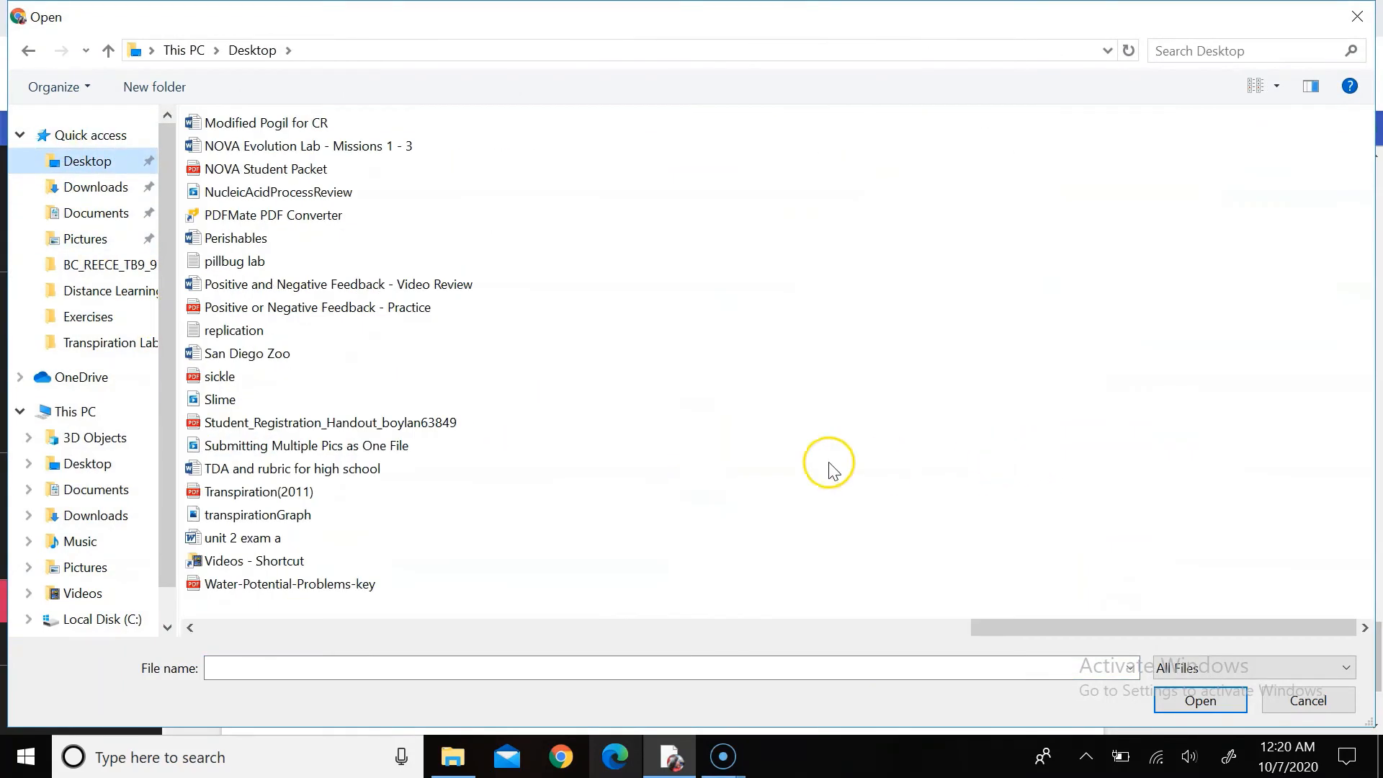
click(281, 514)
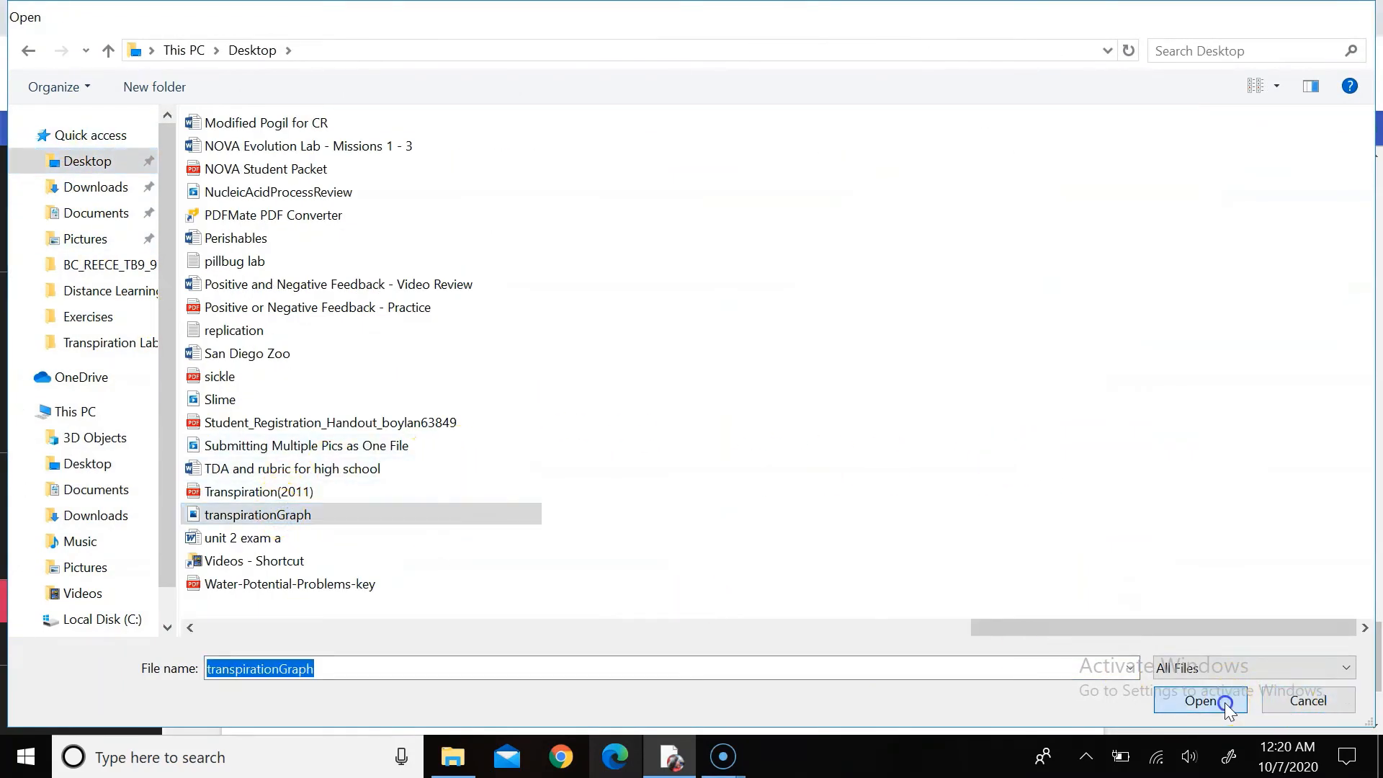
click(1217, 702)
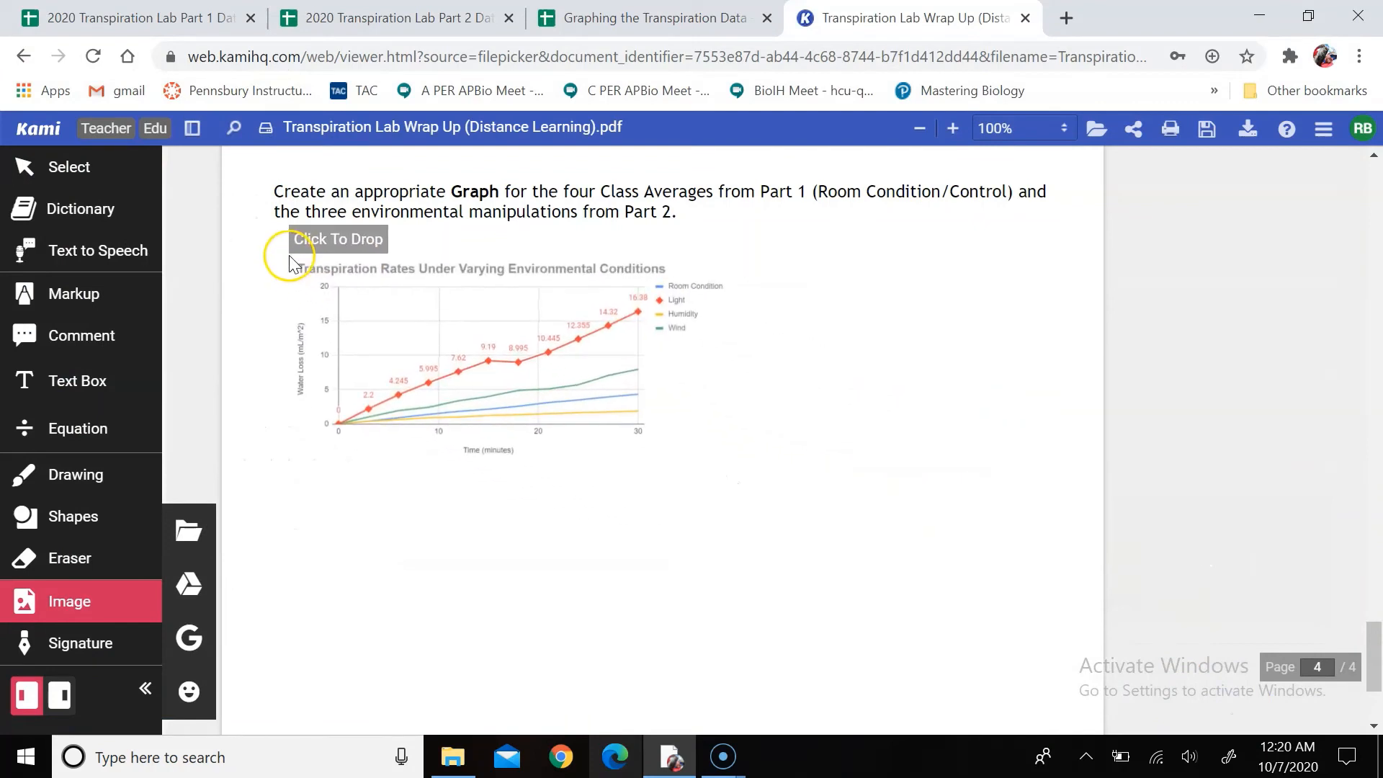
Place the graph image just below the page 4 graph question and enlarge it to nearly the full page width
click(279, 244)
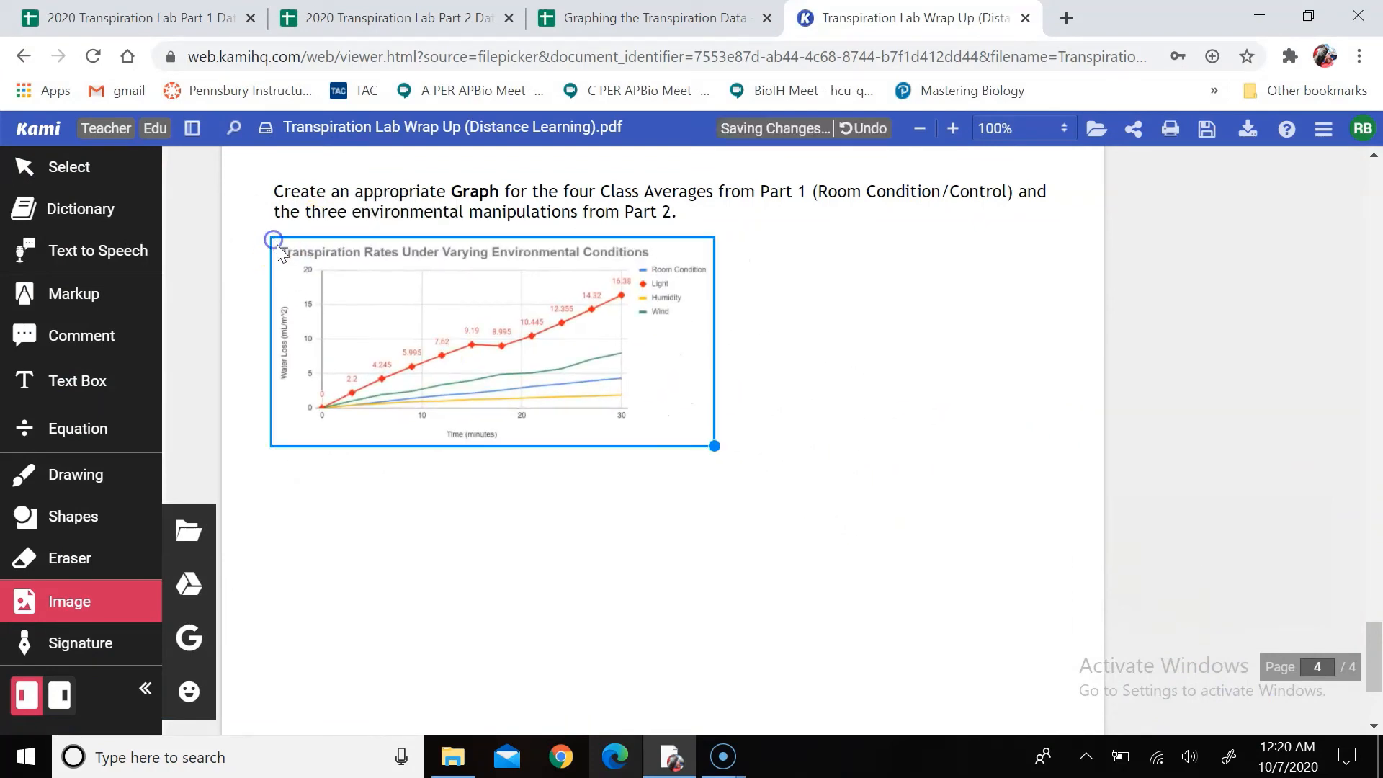
drag(707, 445, 1095, 512)
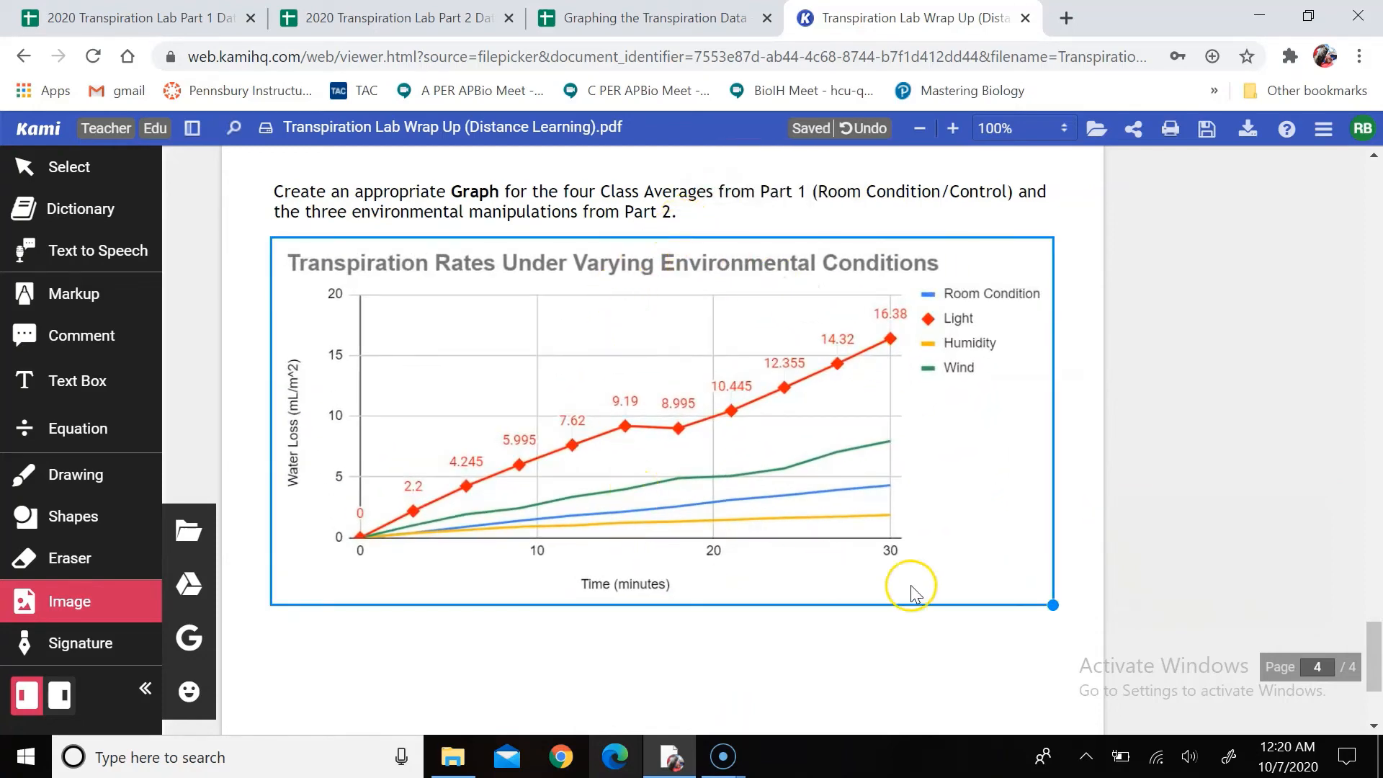
click(948, 454)
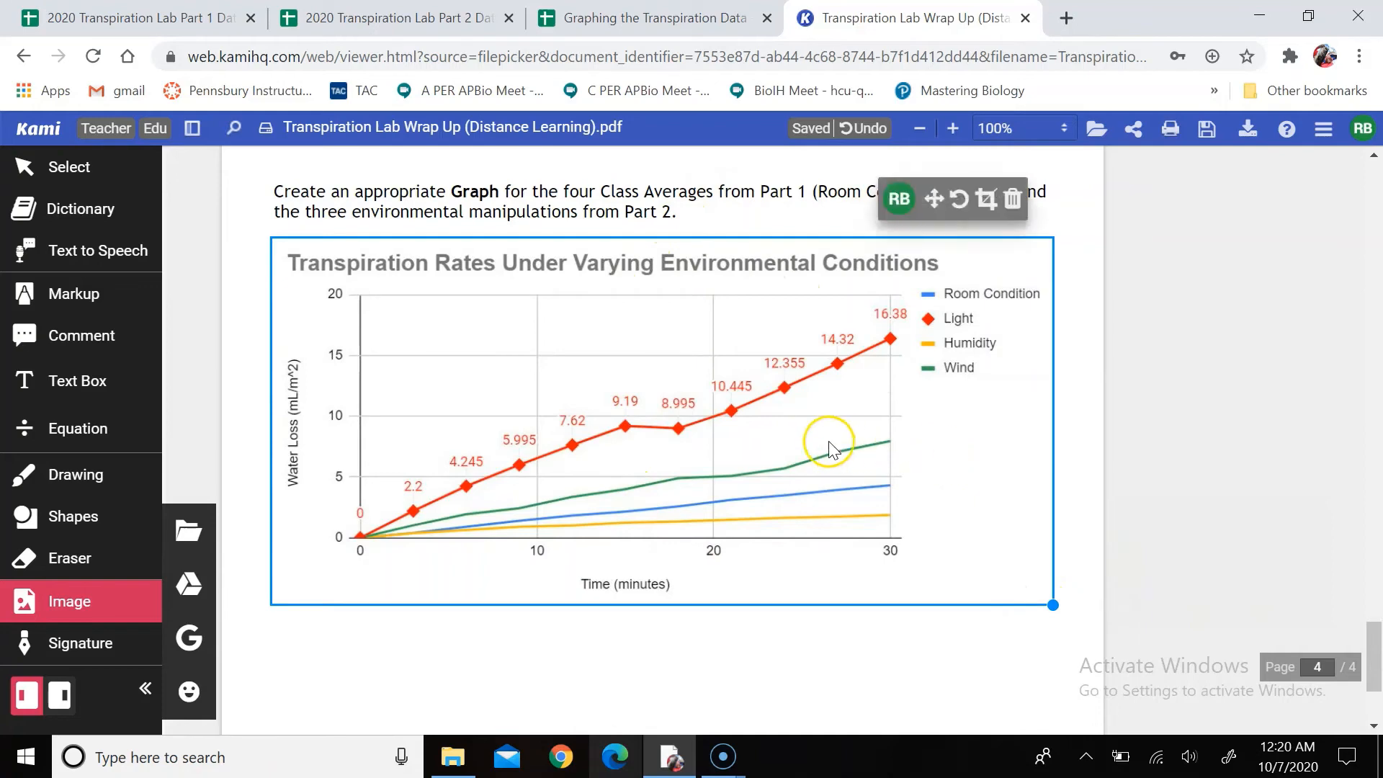
Review the worksheet from the page 4 graph back to page 1, checking the questions and blank answer areas
click(733, 386)
scroll(732, 378, up, 15)
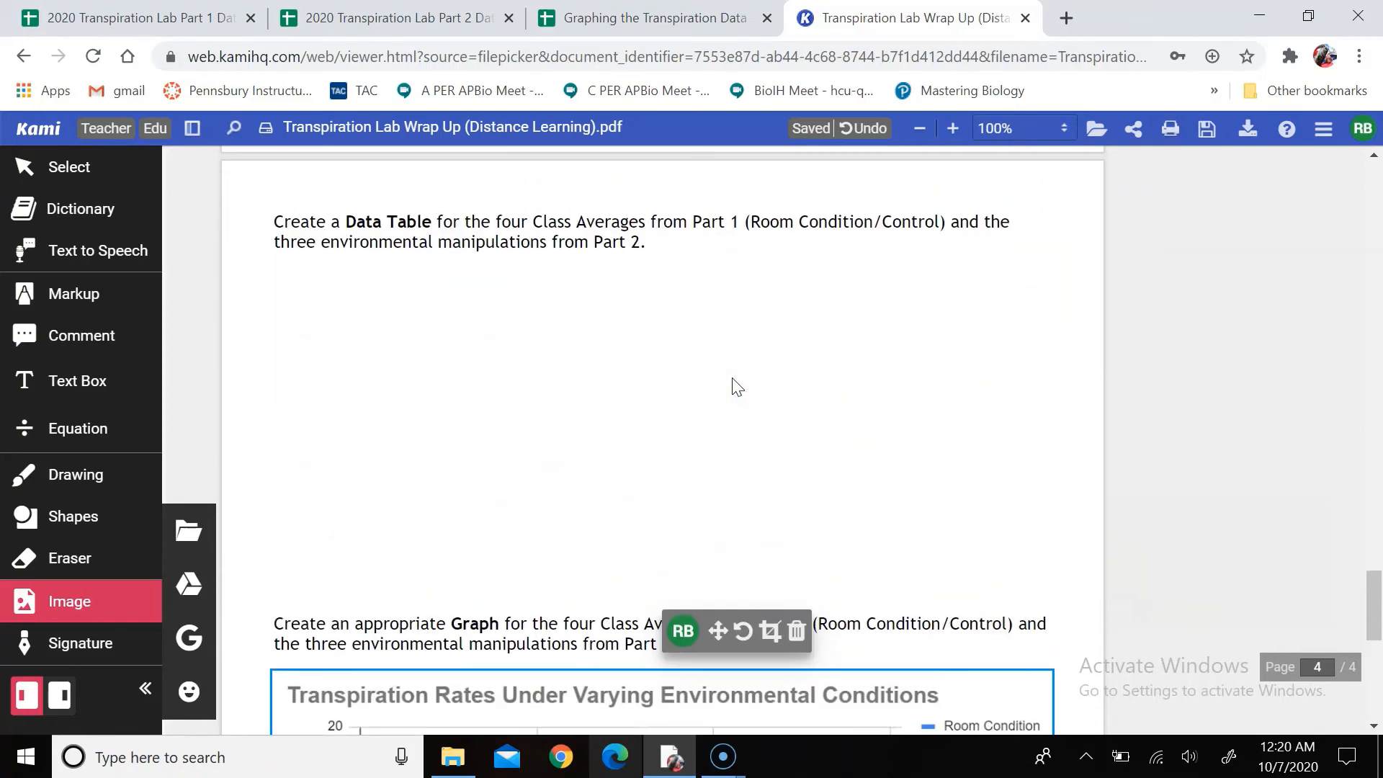
scroll(733, 378, up, 11)
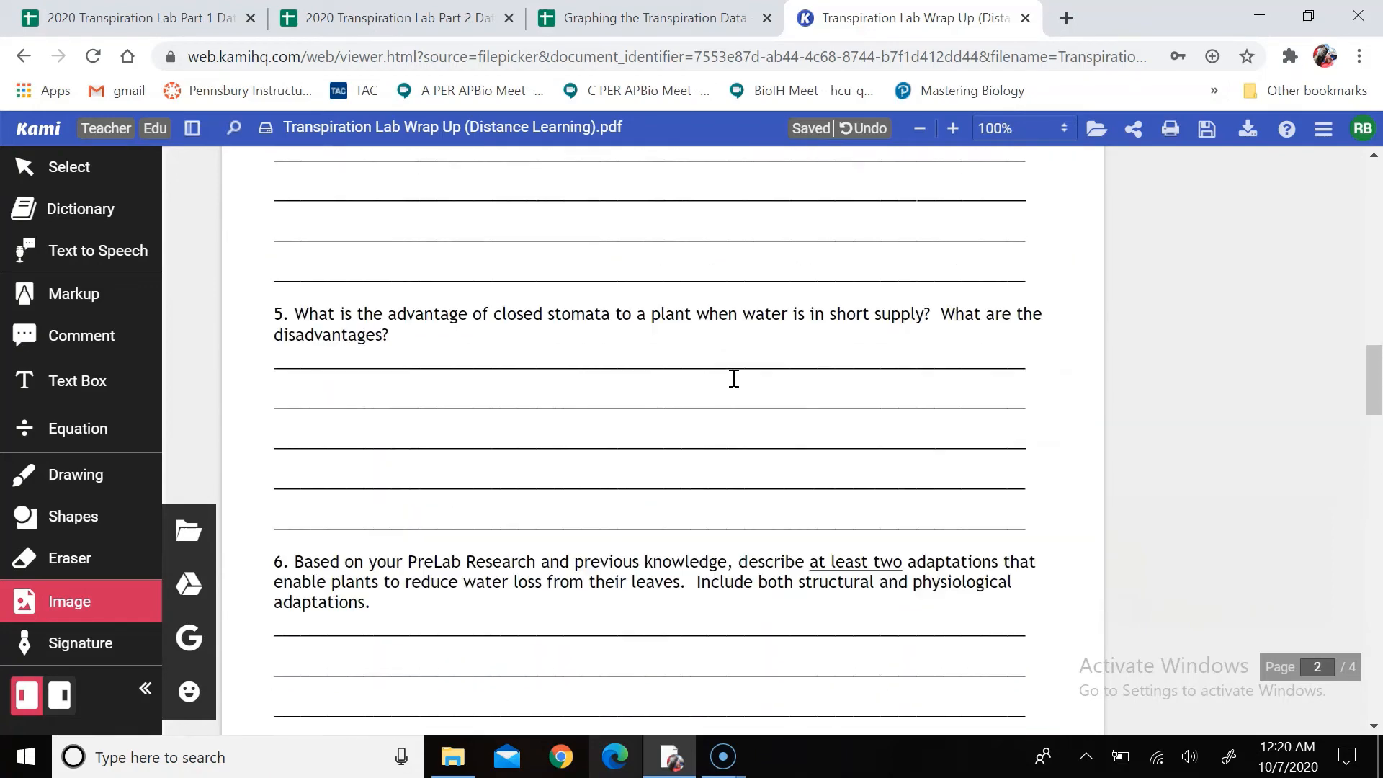
click(412, 243)
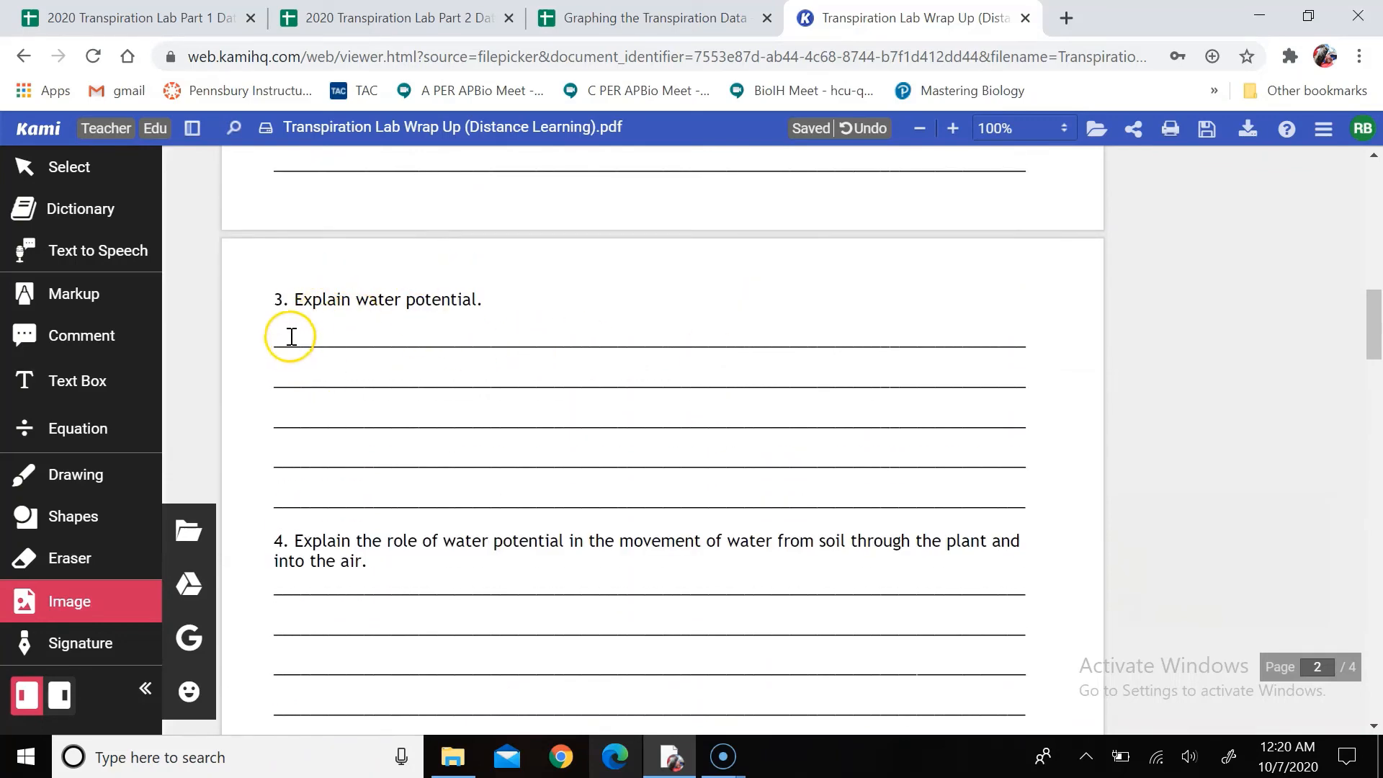
drag(377, 353, 429, 358)
click(430, 359)
scroll(436, 416, down, 2)
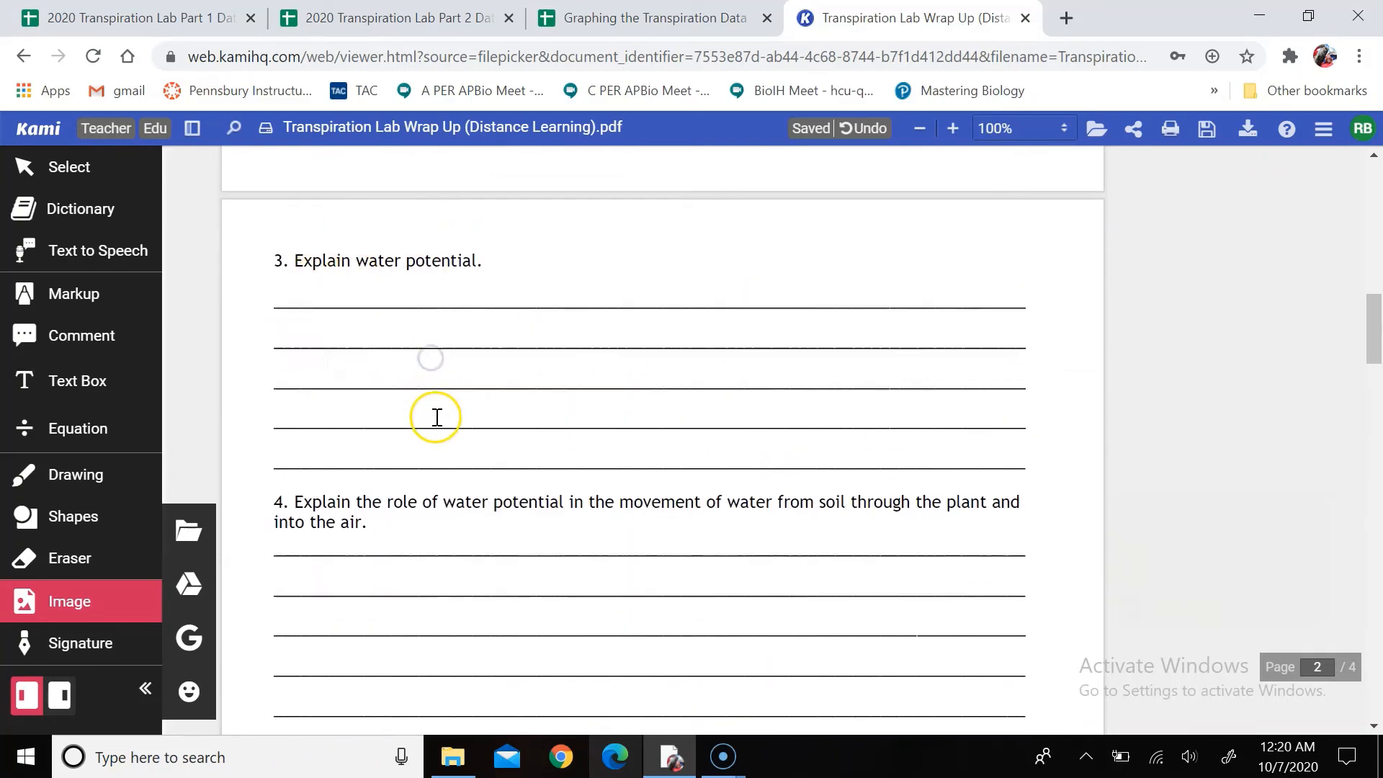
scroll(437, 392, up, 10)
scroll(436, 392, up, 4)
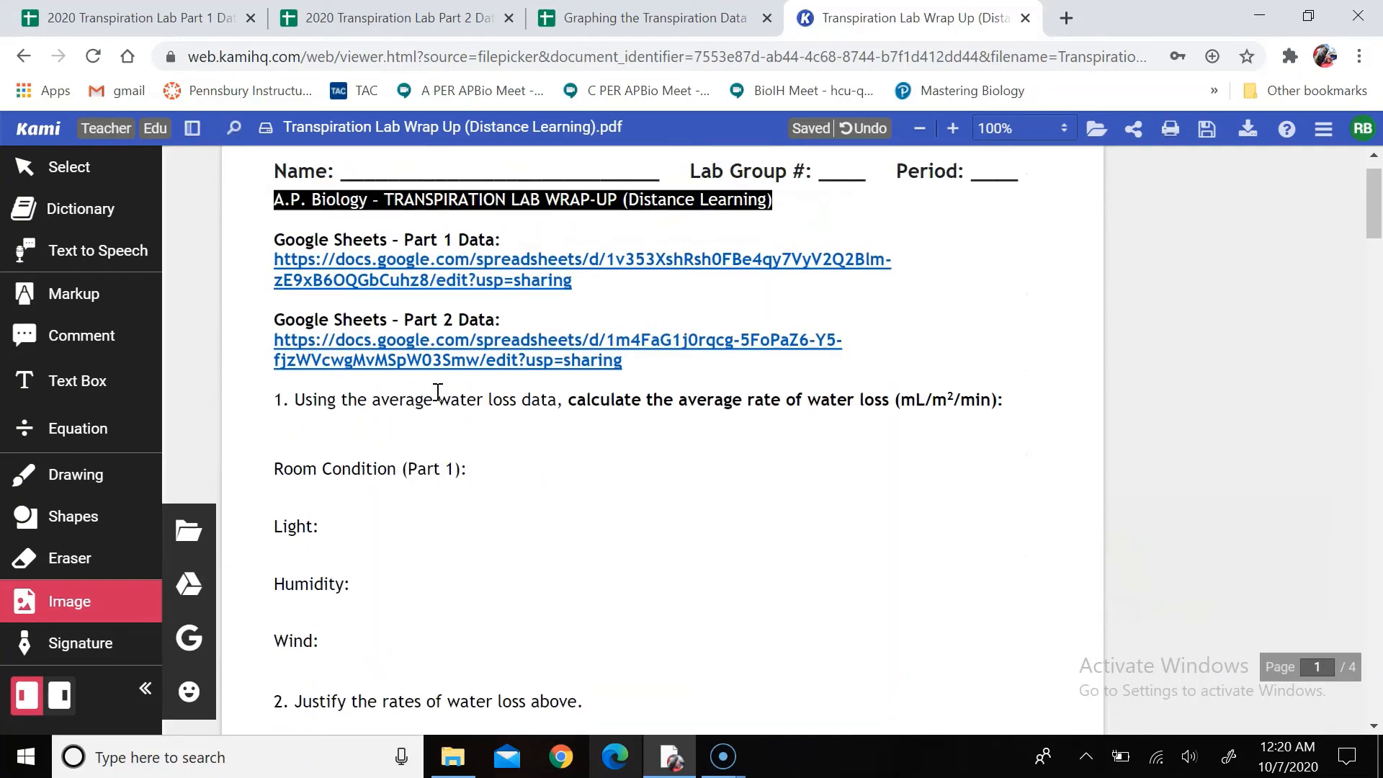
scroll(435, 392, down, 4)
scroll(569, 281, up, 2)
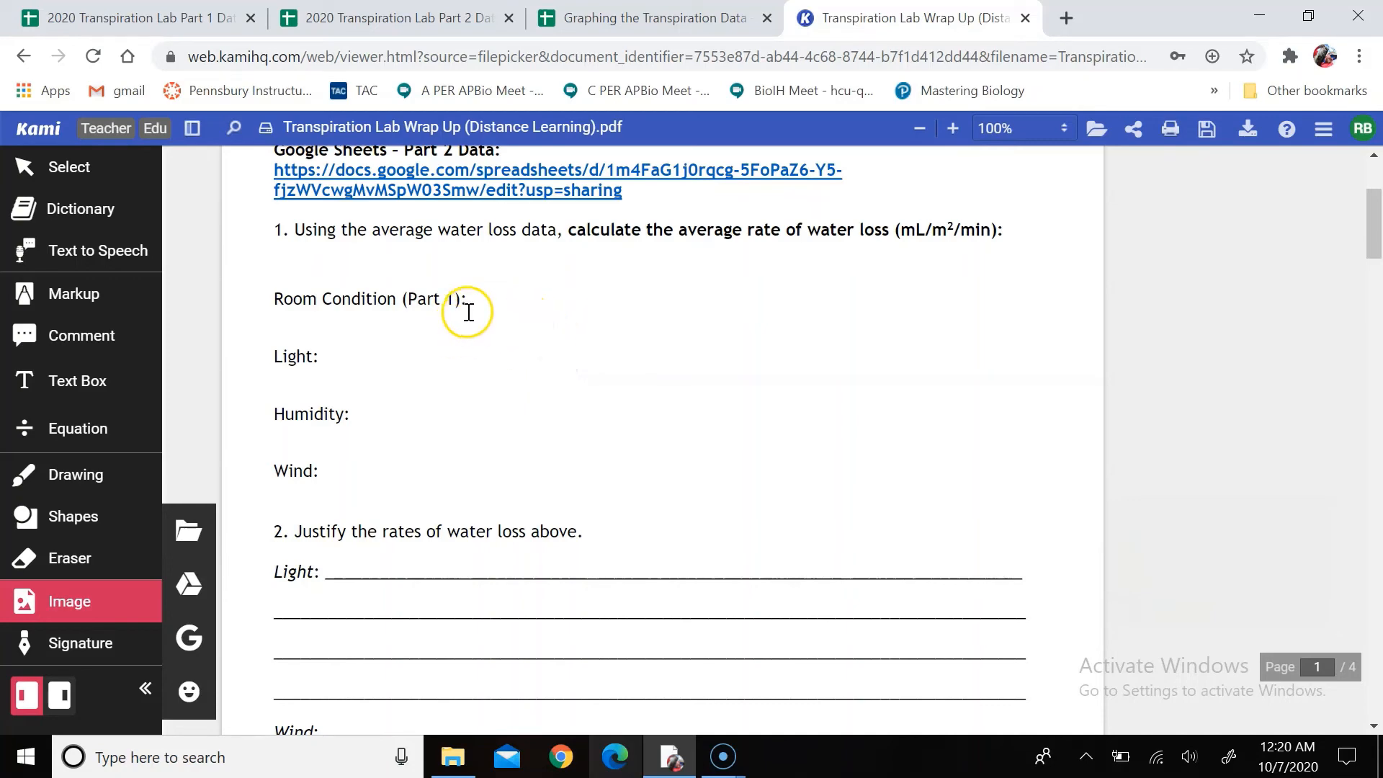
scroll(532, 263, down, 5)
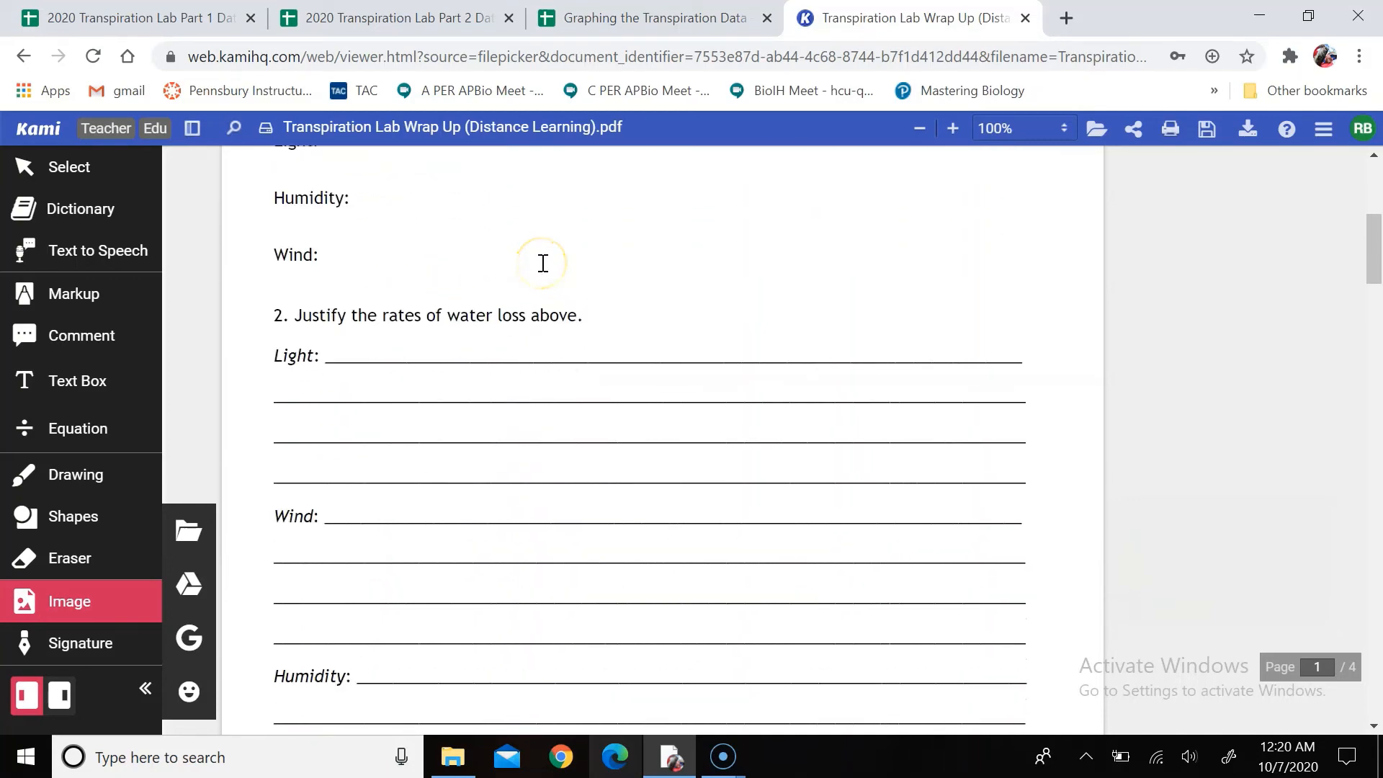
Add a text box on the first answer line of question 3 with a multi-line filler answer beginning "Water Potential is .... ahhhhhh???"
scroll(543, 263, down, 6)
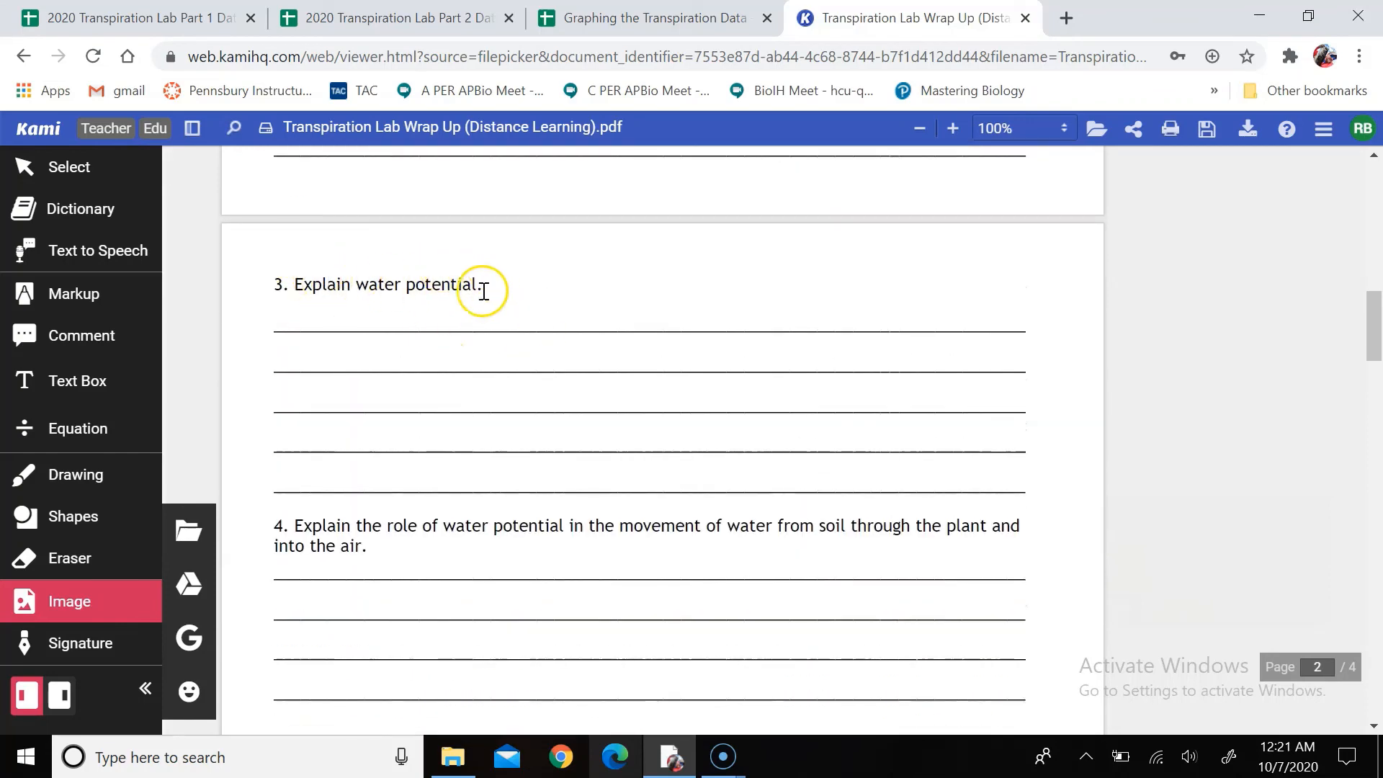
click(109, 384)
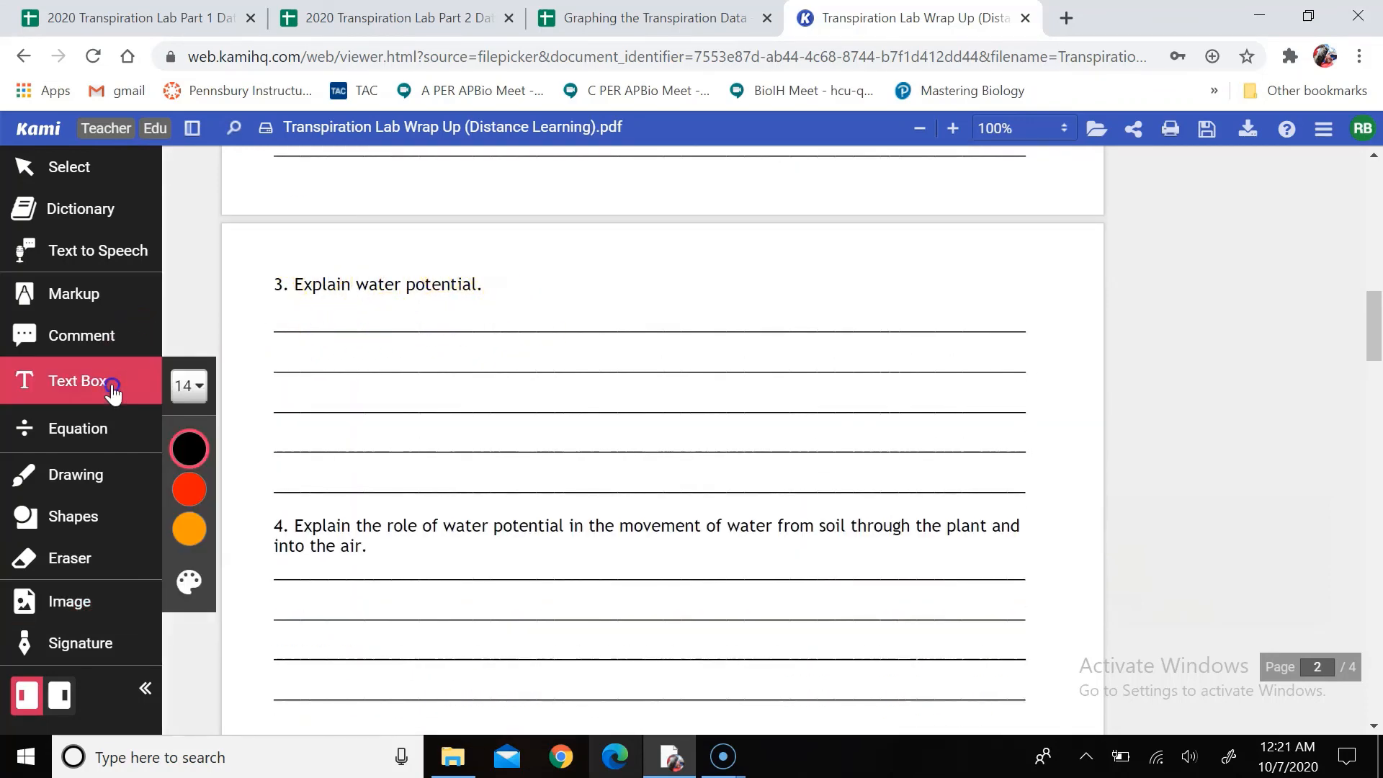
click(281, 316)
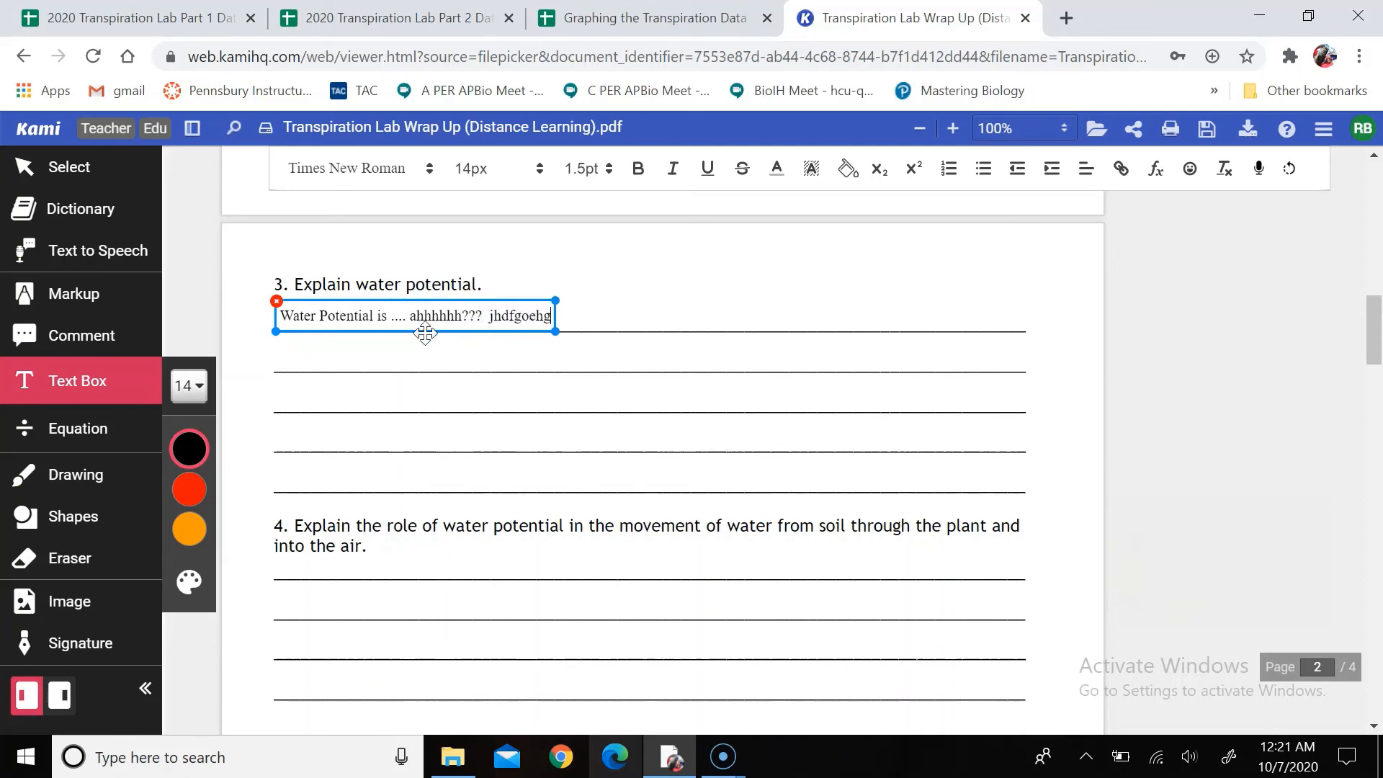
text(fghrkgjh h irhgrelhg reg  rig jer grgj re g    rirg irj)
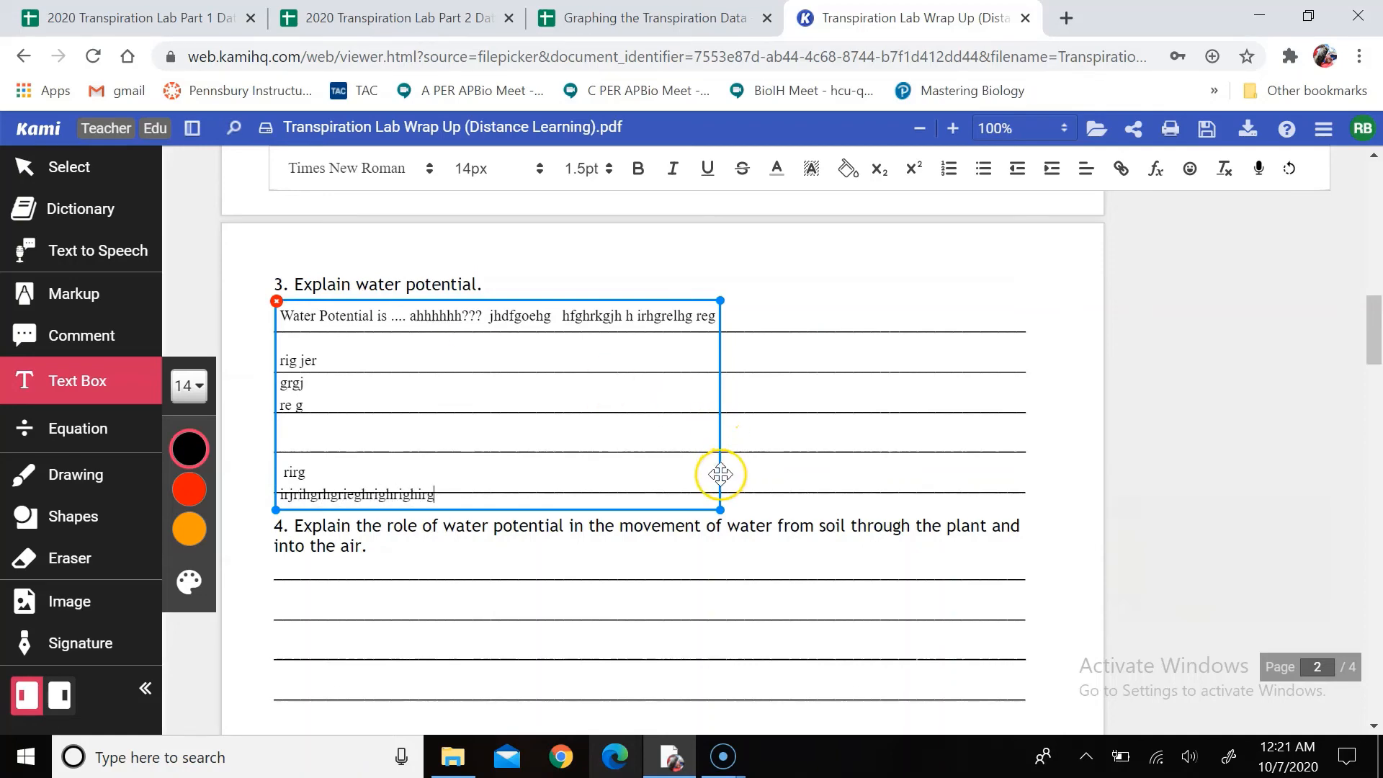
Fill the question 3 text box with a white background and widen it to the full length of the answer lines
click(839, 176)
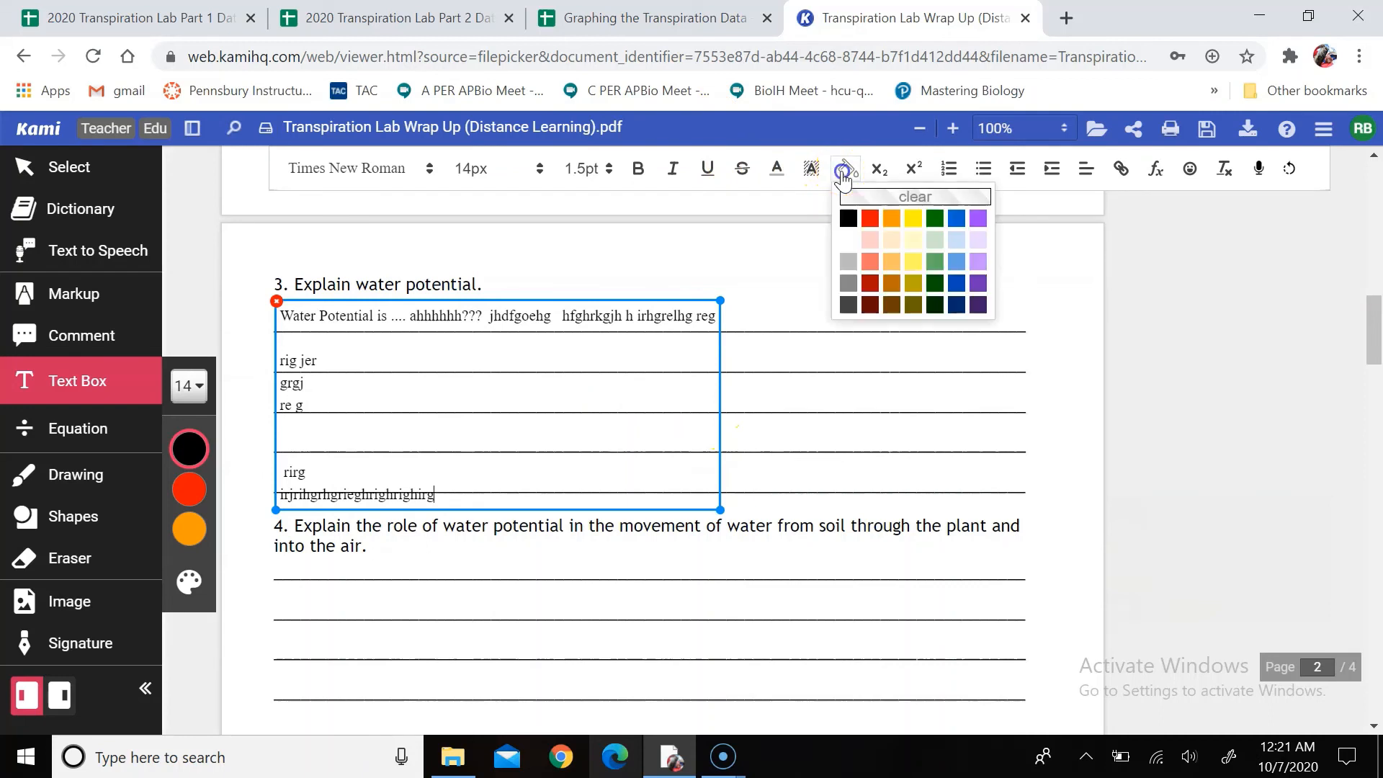
click(855, 237)
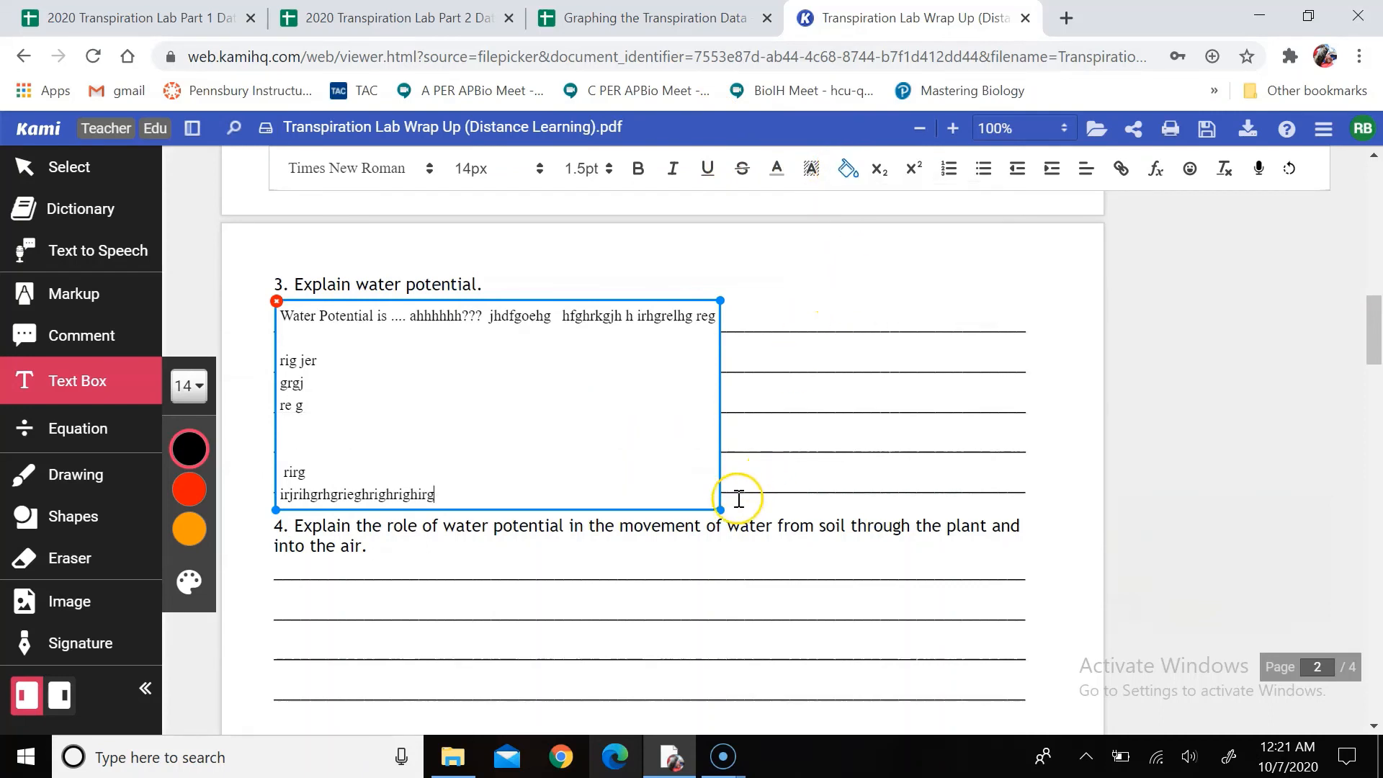
drag(719, 510, 1028, 510)
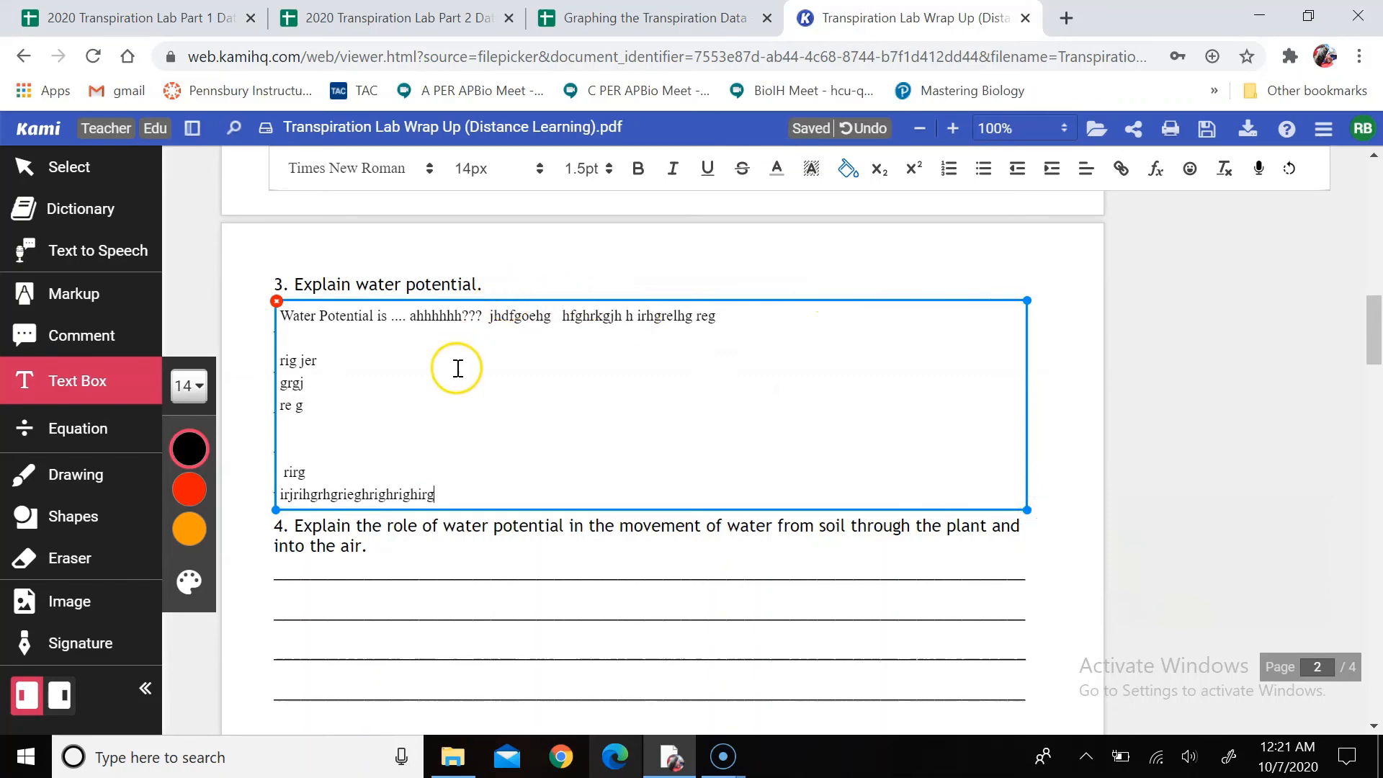
click(373, 564)
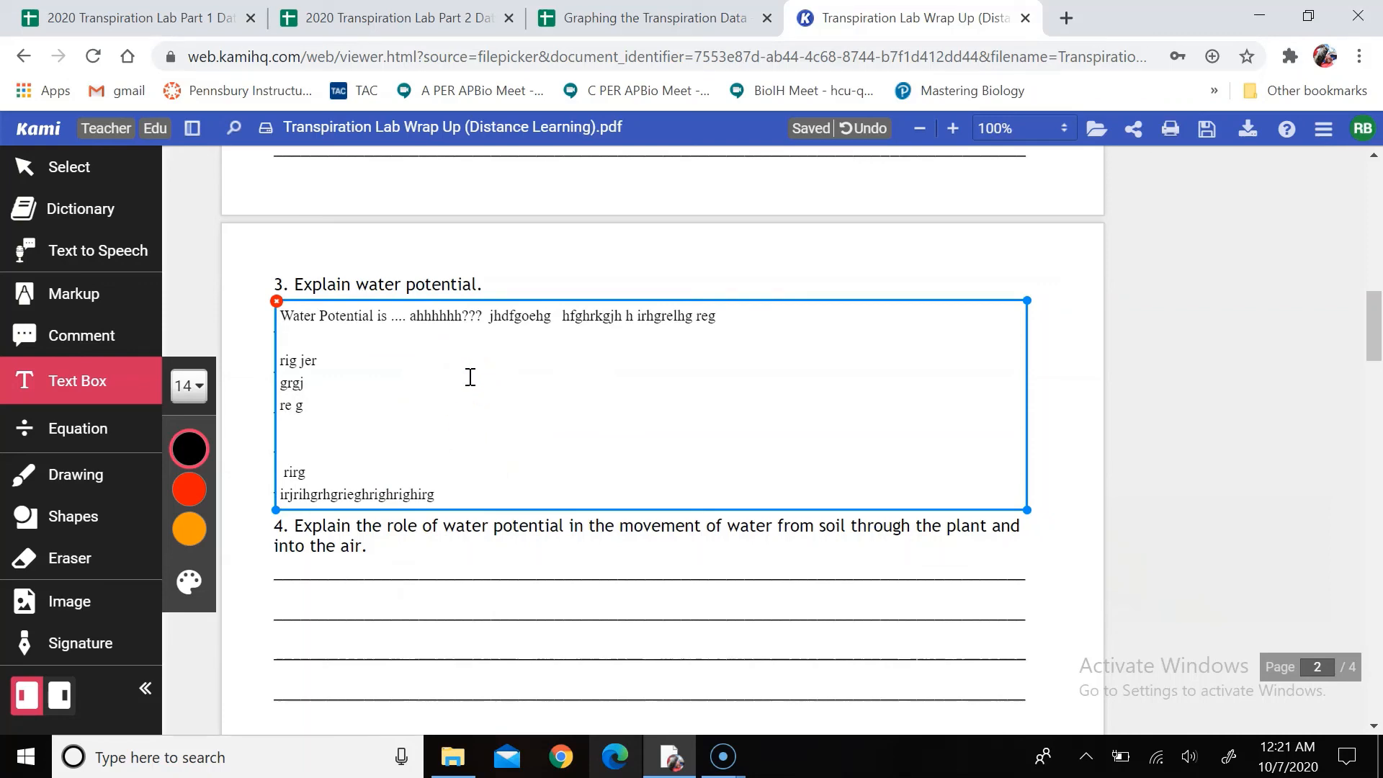
Download the annotated worksheet as a PDF export and open the downloaded file
scroll(470, 377, down, 15)
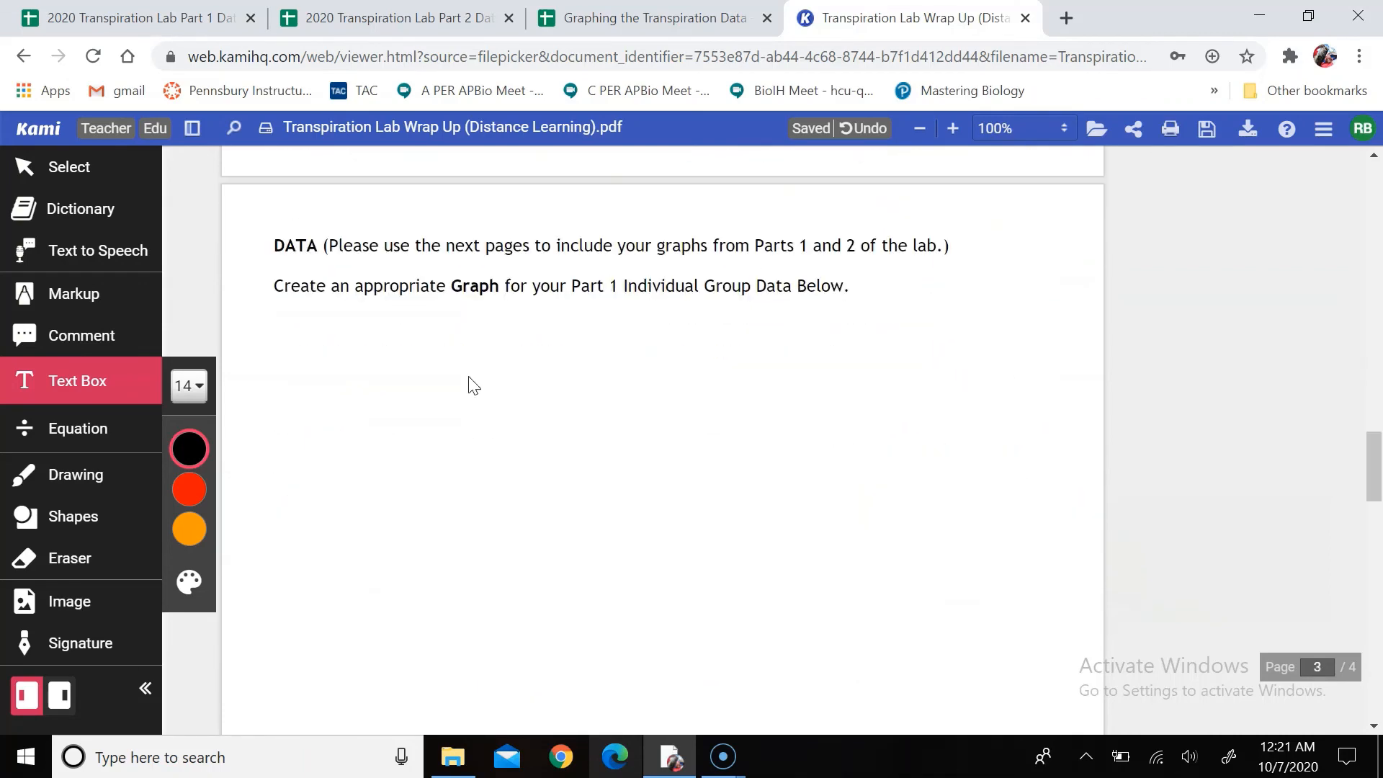
scroll(471, 382, down, 10)
scroll(470, 377, up, 20)
click(1207, 128)
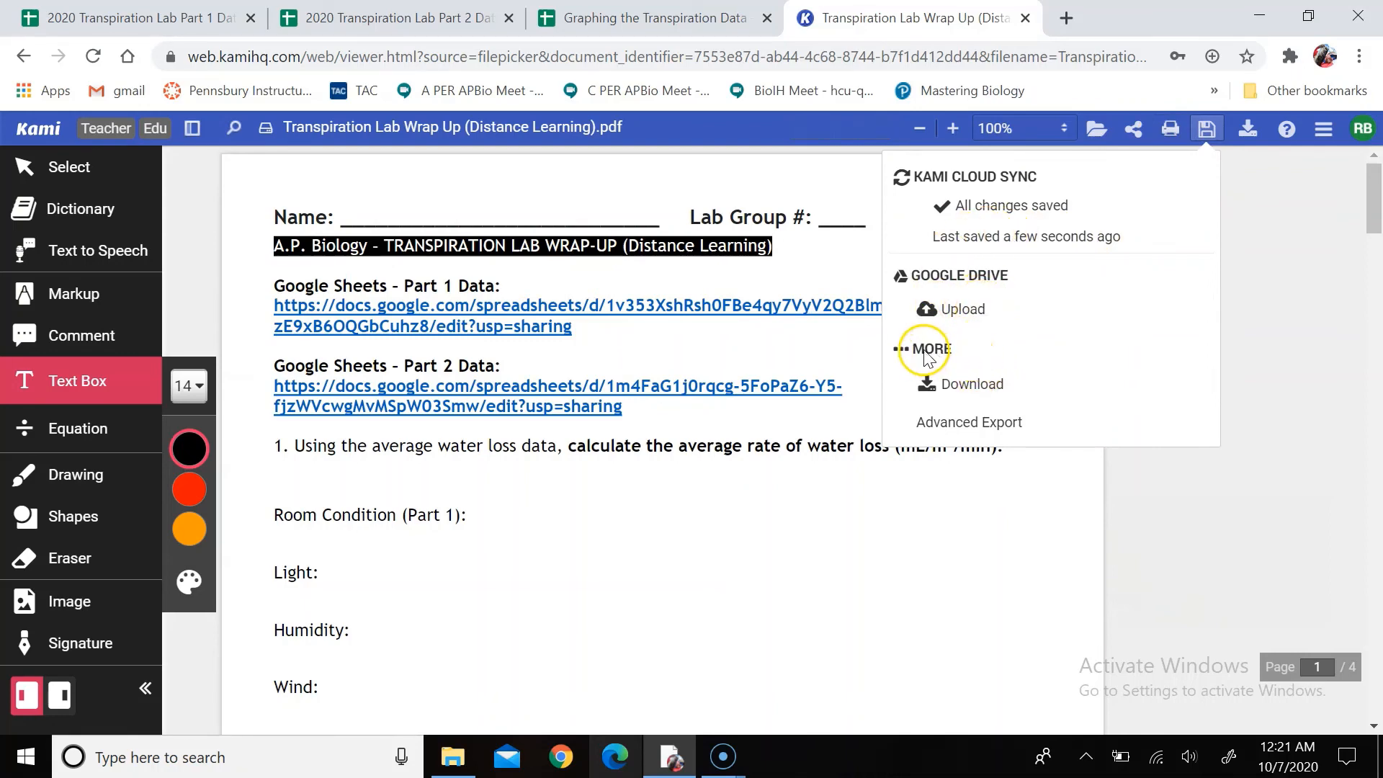
click(977, 388)
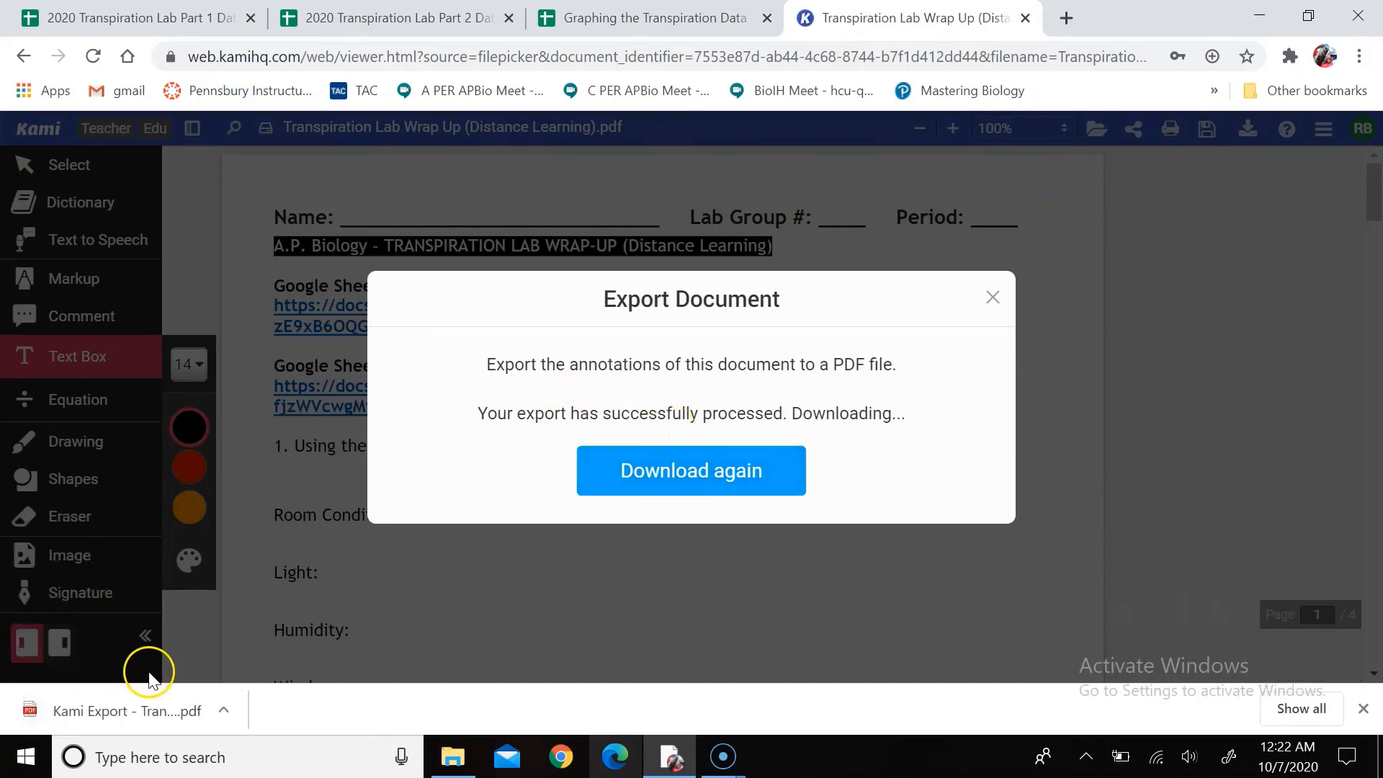
click(172, 713)
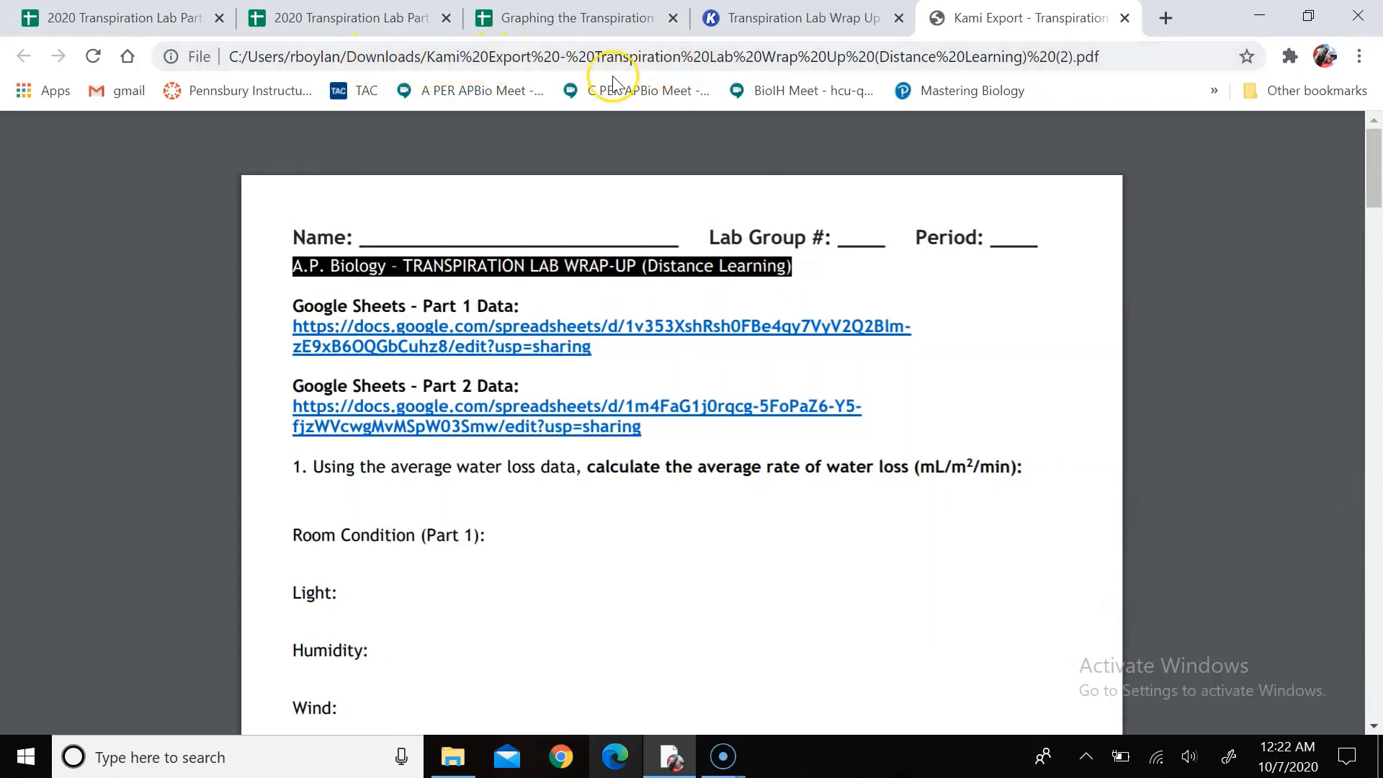
Examine the exported PDF, checking the typed answer under question 3 and the inserted graph on page 4
scroll(634, 410, down, 15)
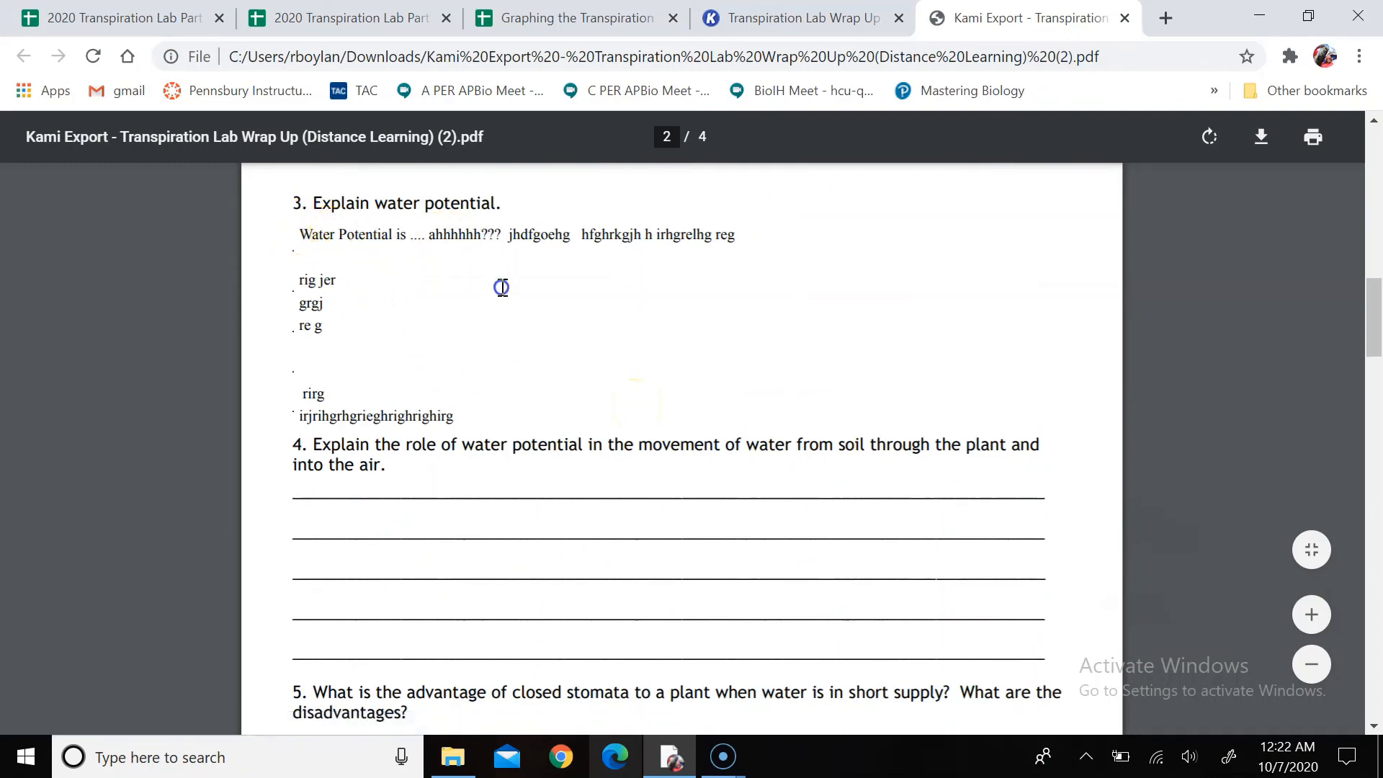
drag(313, 204, 525, 227)
click(415, 250)
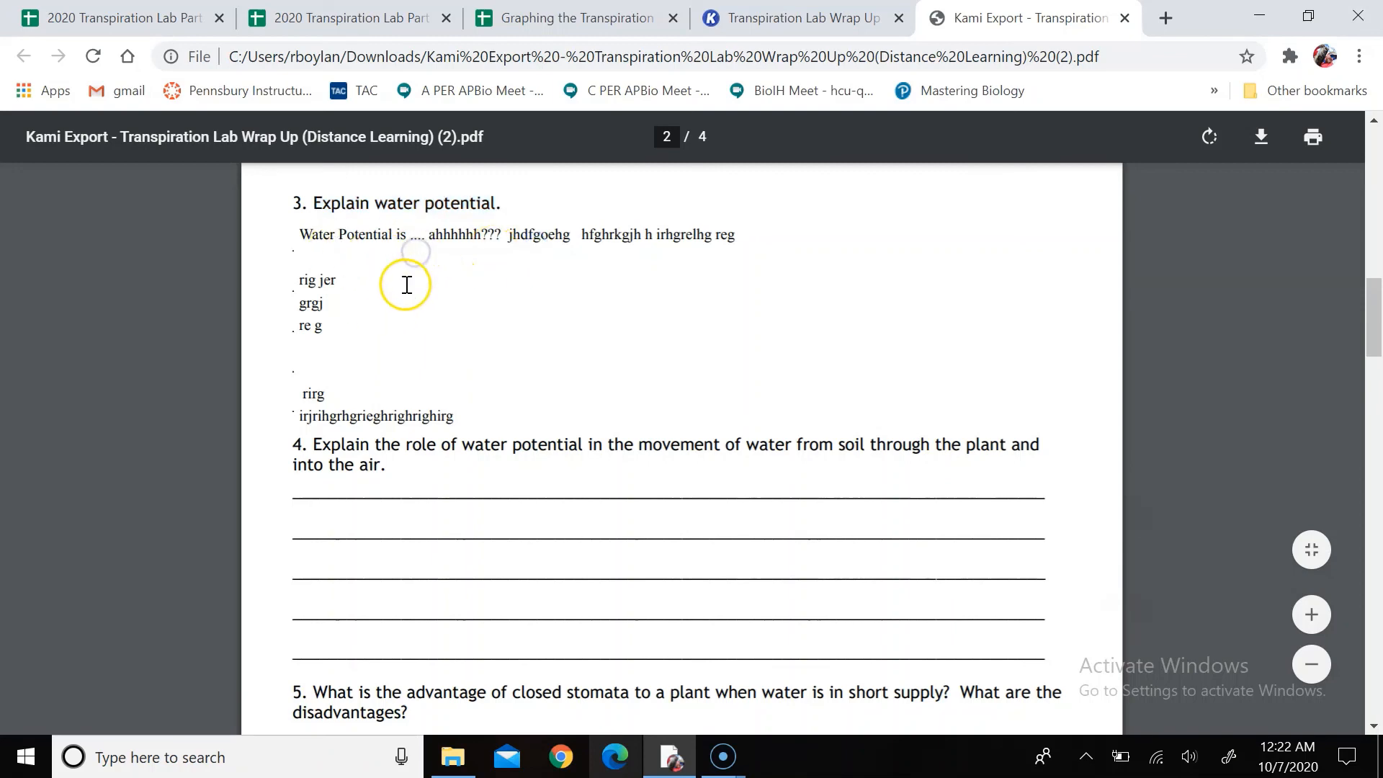
scroll(414, 300, down, 10)
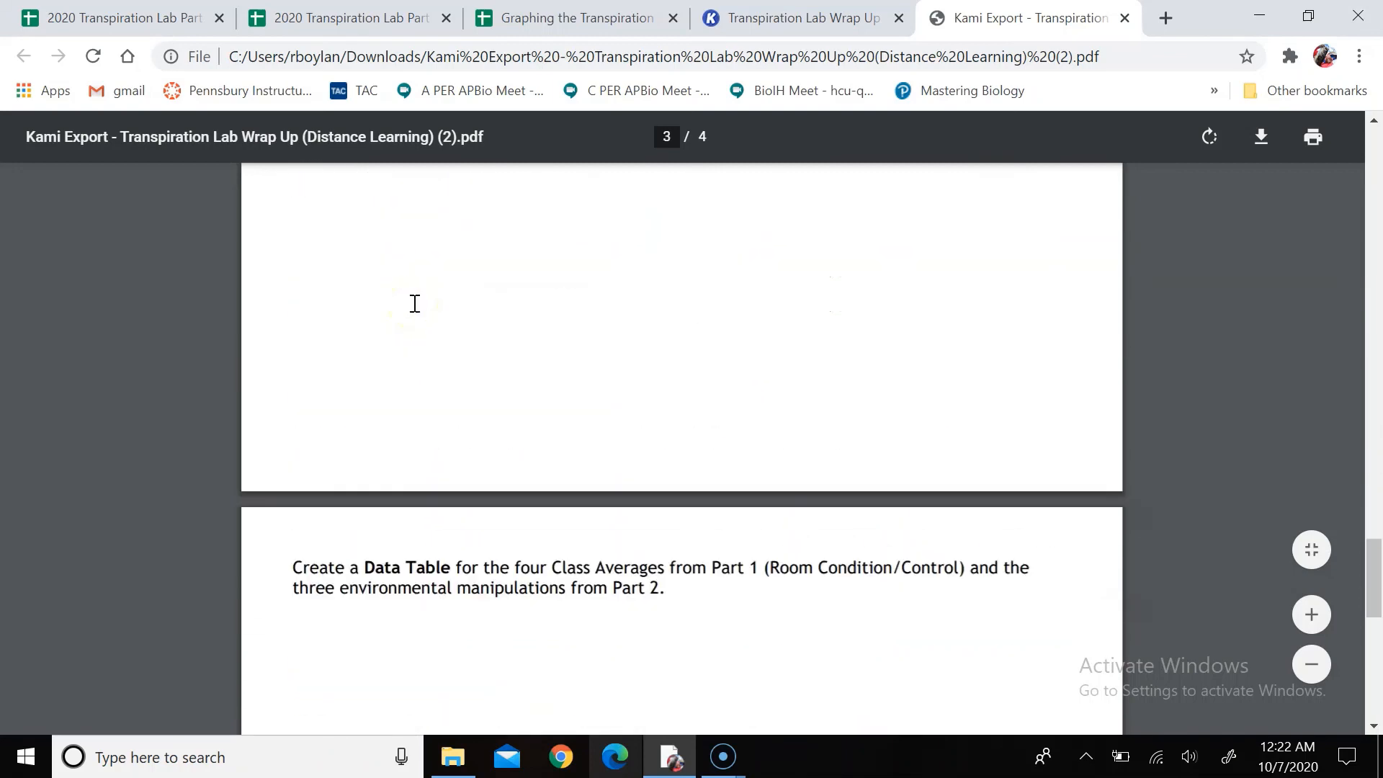
scroll(415, 303, down, 10)
scroll(414, 303, up, 3)
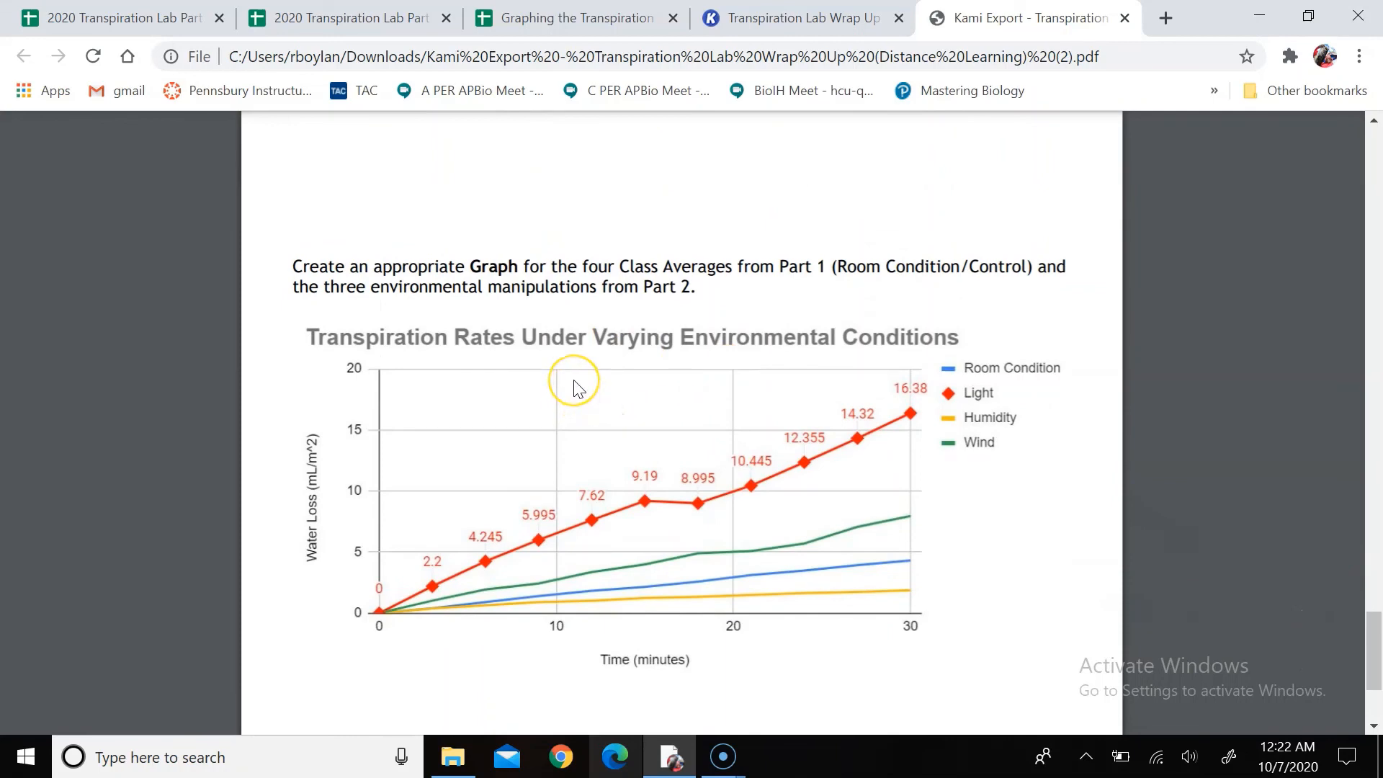
scroll(572, 348, up, 15)
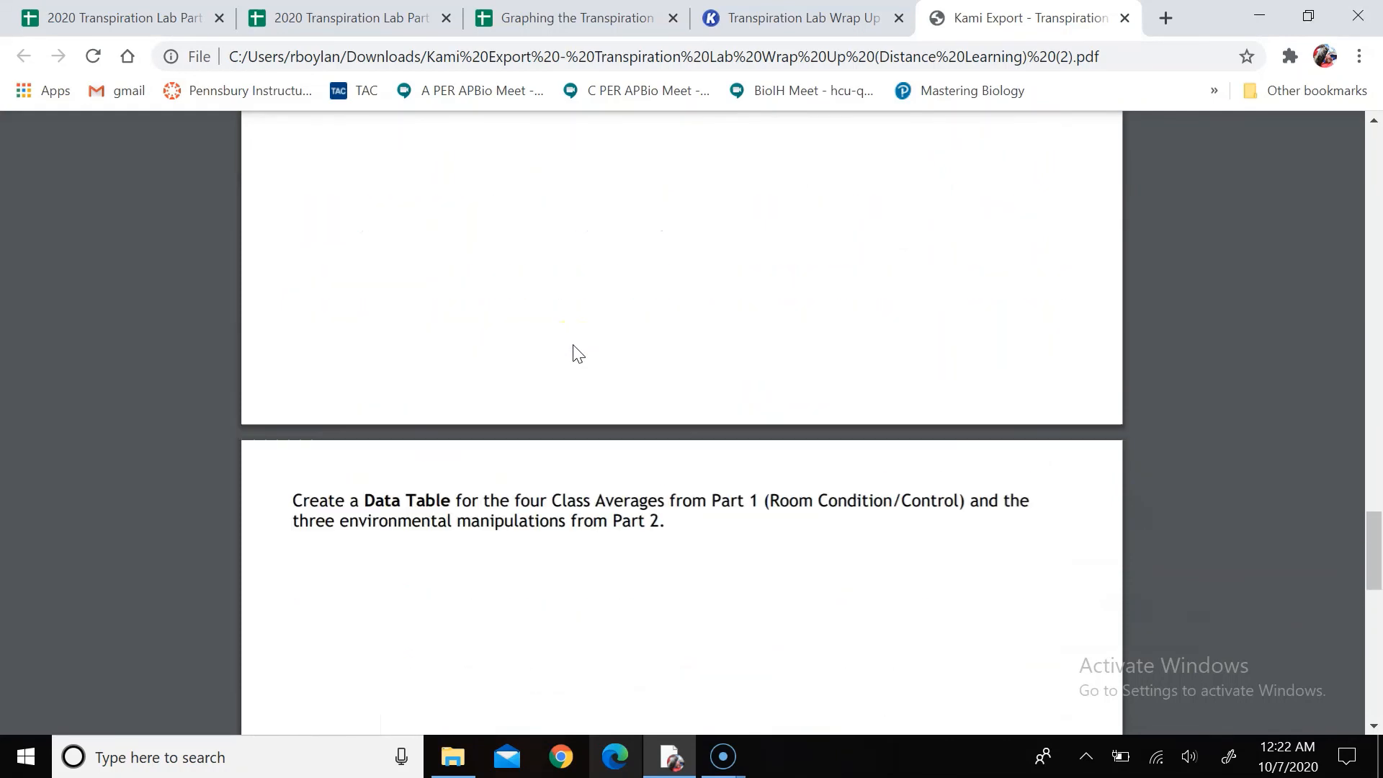
scroll(573, 348, up, 15)
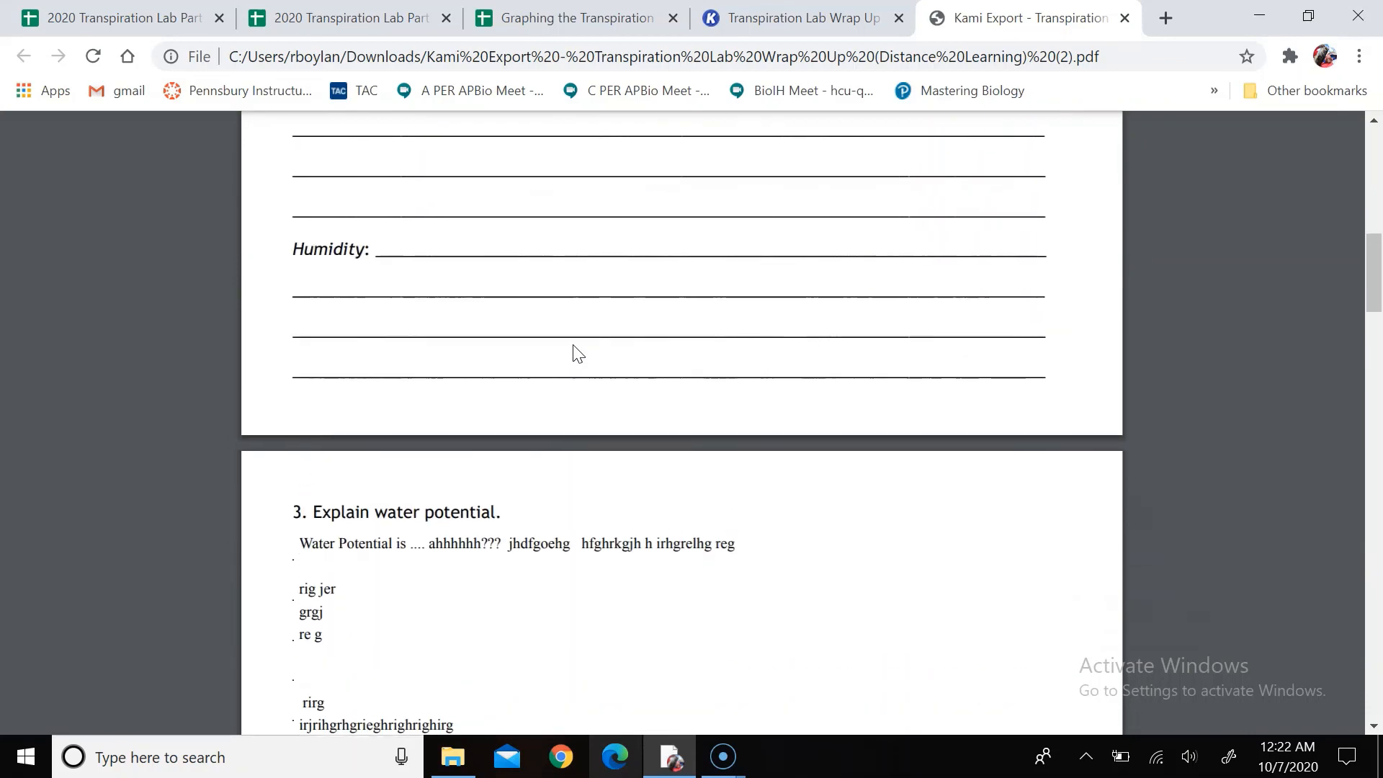
scroll(576, 352, up, 5)
scroll(577, 353, down, 13)
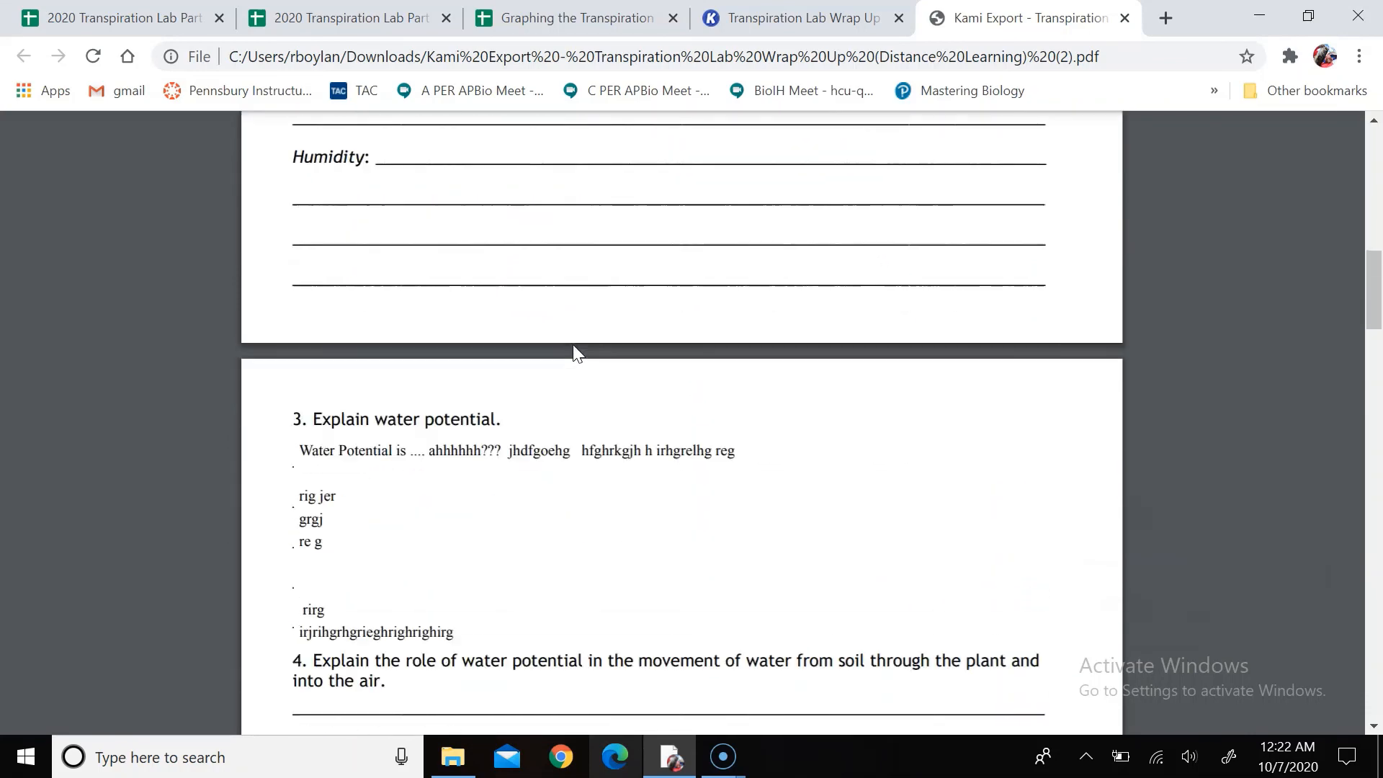
scroll(576, 353, down, 4)
scroll(577, 353, up, 3)
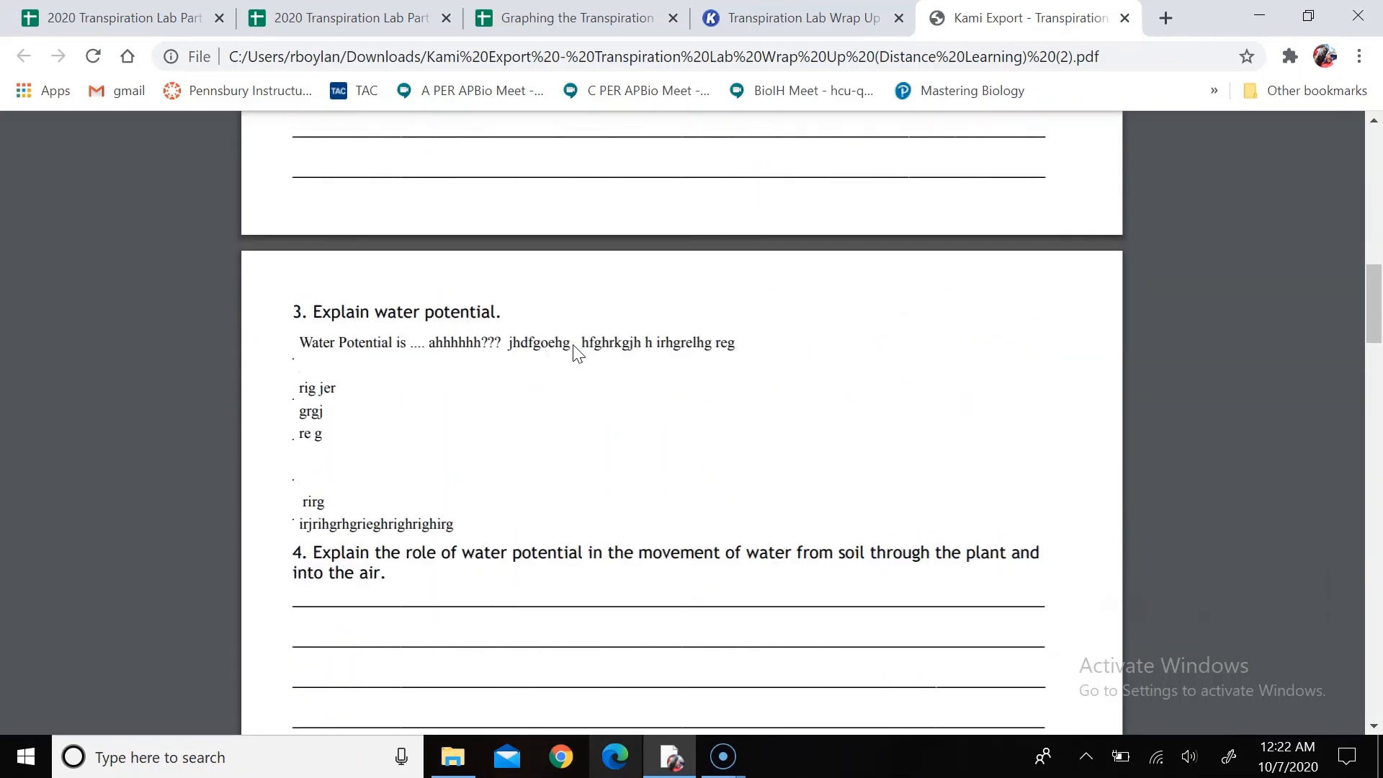
click(411, 242)
scroll(410, 242, down, 1)
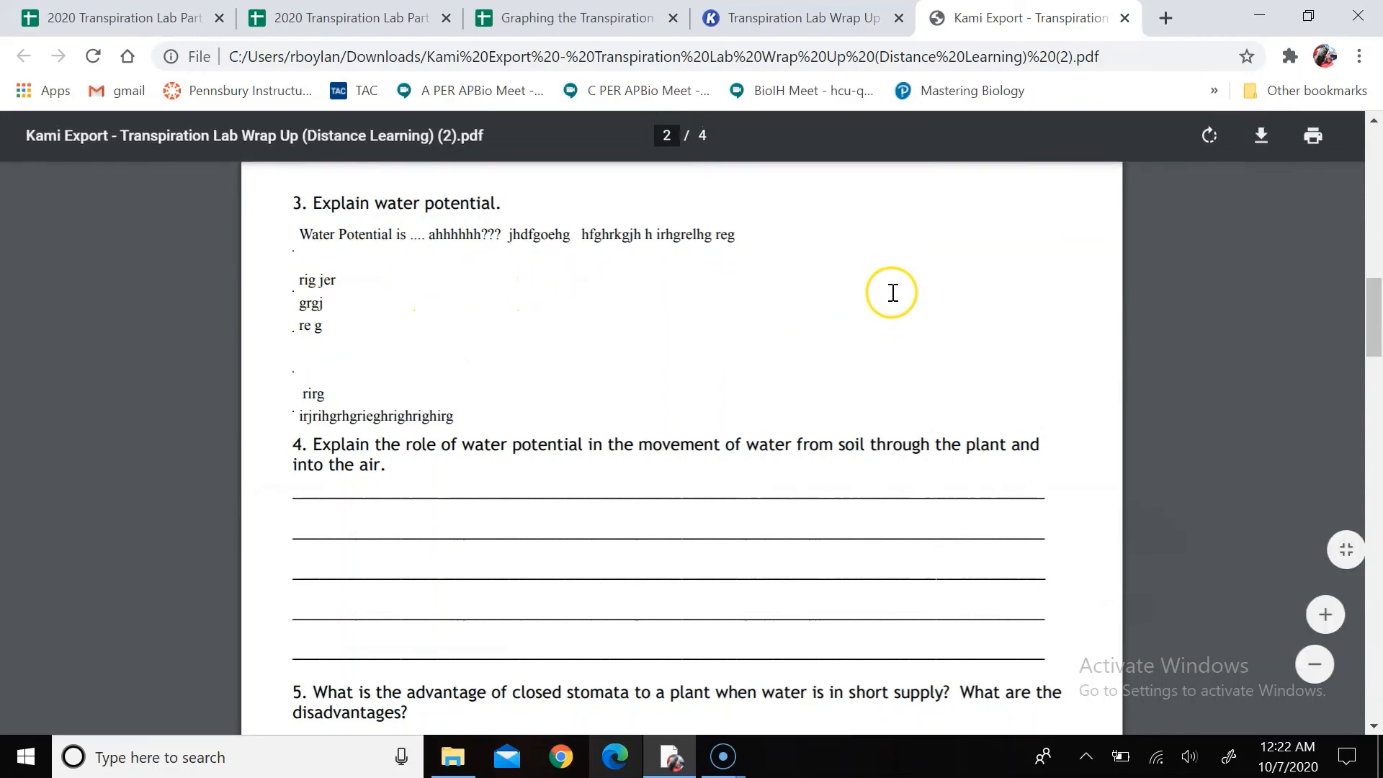